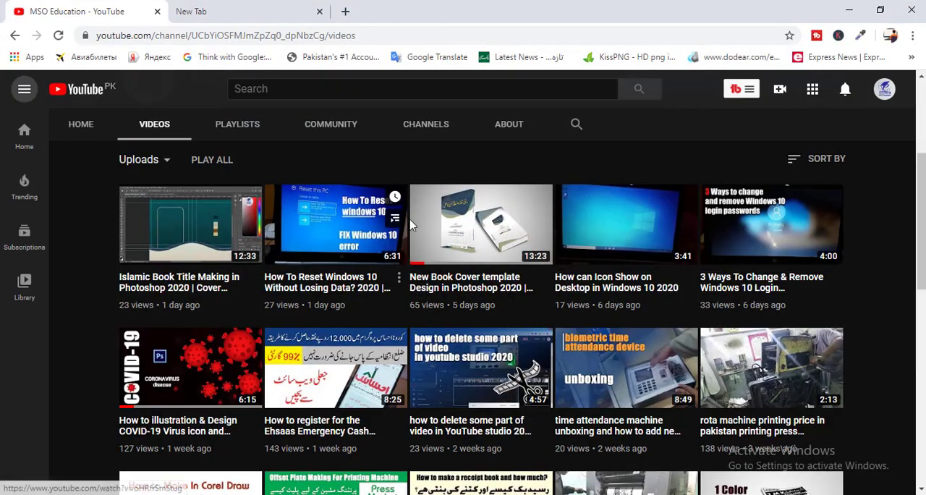
{"action": "left_click_drag", "start_coordinate": [922, 197], "coordinate": [923, 168]}
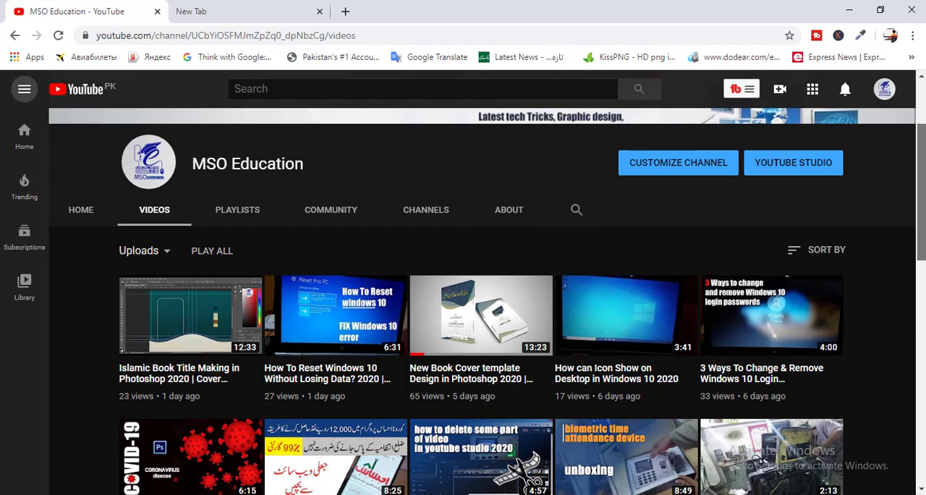
{"action": "left_click_drag", "start_coordinate": [922, 168], "coordinate": [922, 186]}
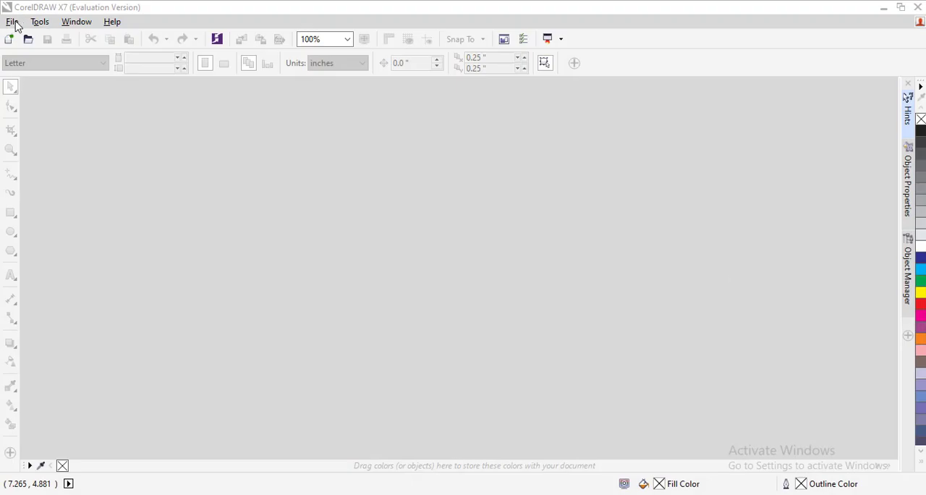
Create a new Letter-size portrait document, 8.5 by 11 inches, in CMYK at 300 dpi with the default settings
{"action": "left_click", "coordinate": [12, 21]}
{"action": "left_click", "coordinate": [17, 35]}
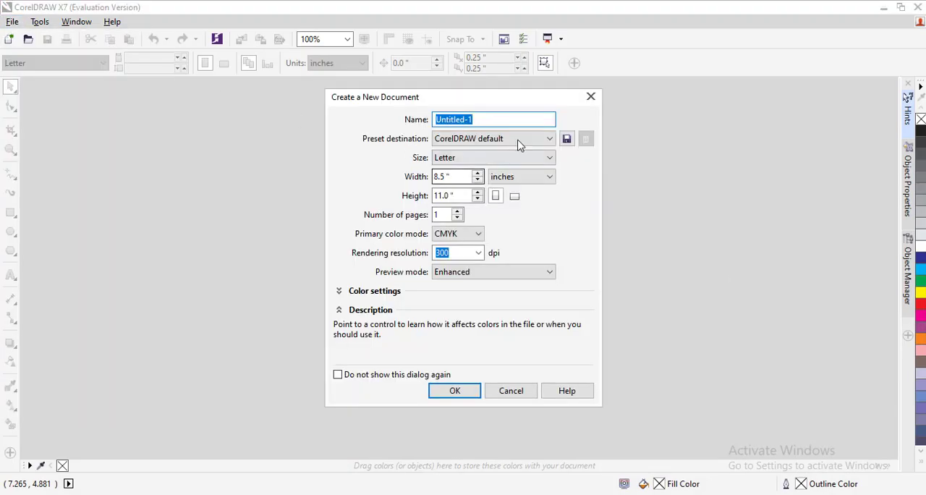
{"action": "left_click", "coordinate": [475, 392]}
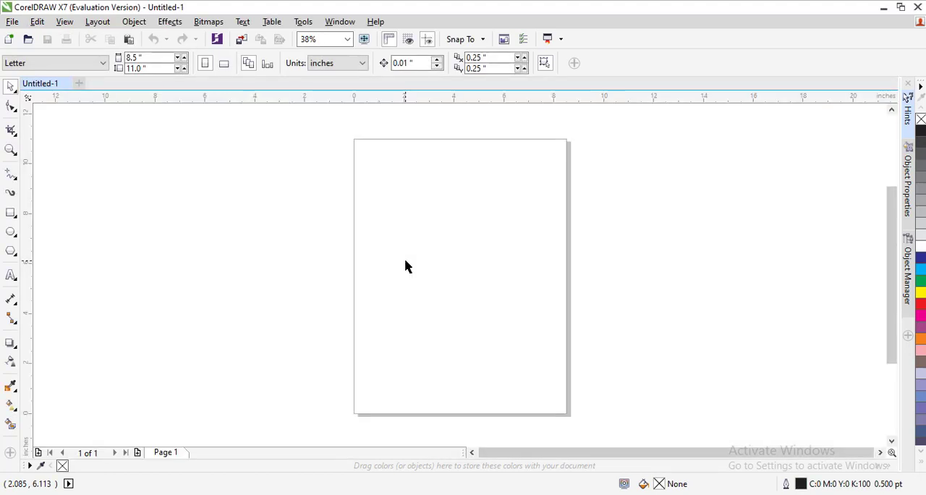
Add the person's full name in Urdu as artistic text, enlarge it to about 105 pt and centre it on the page
{"action": "left_click", "coordinate": [10, 276]}
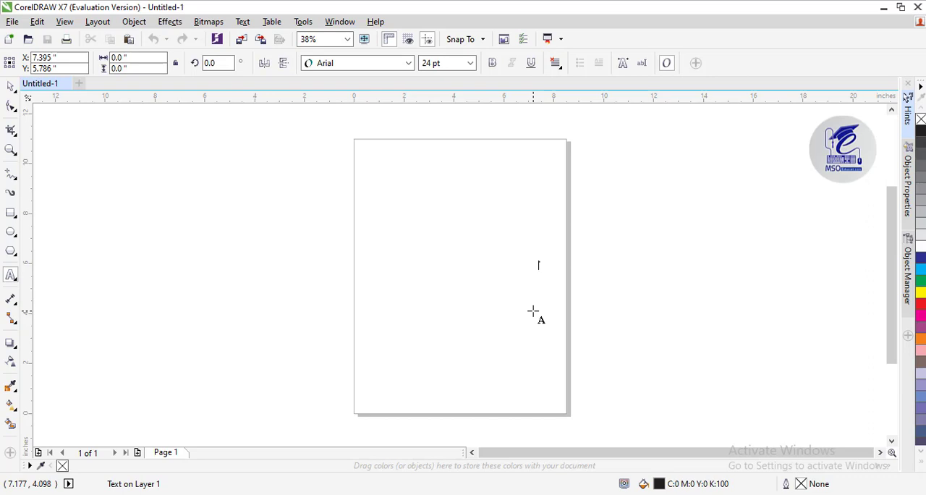
{"action": "type", "text": "S"}
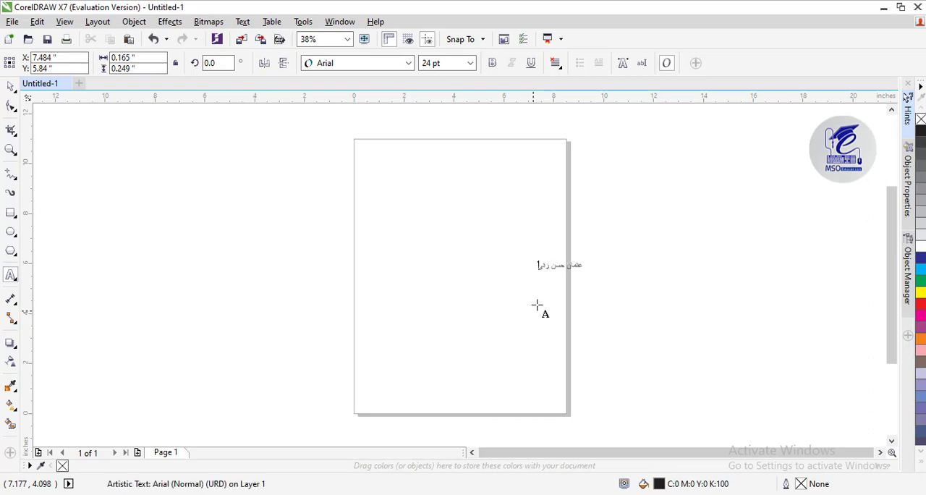
{"action": "left_click_drag", "start_coordinate": [587, 259], "coordinate": [737, 163]}
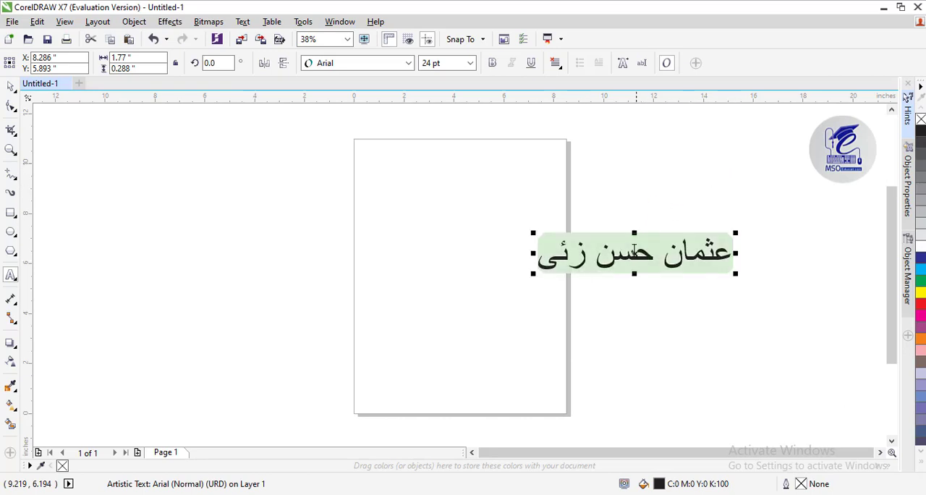
{"action": "left_click", "coordinate": [10, 86]}
{"action": "key", "text": "p"}
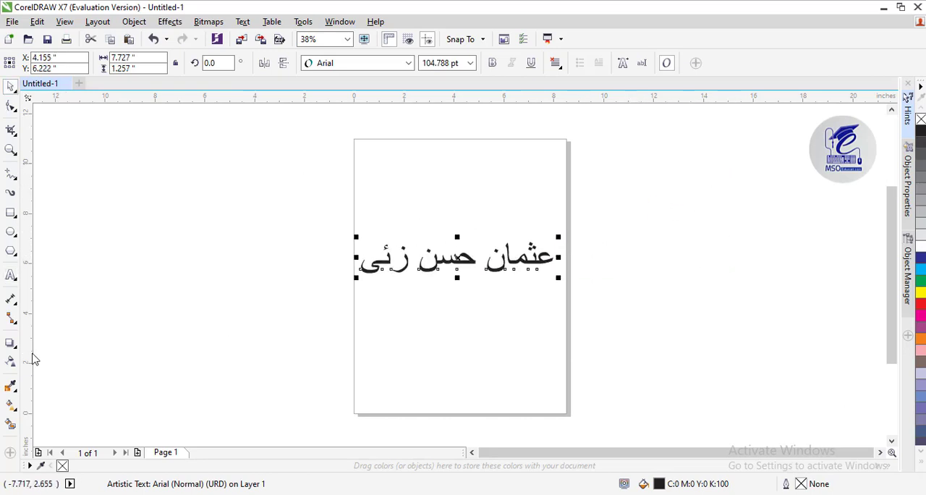
Change the font of the whole Urdu name to Jameel Unicode
{"action": "left_click", "coordinate": [11, 274]}
{"action": "key", "text": "ctrl+a"}
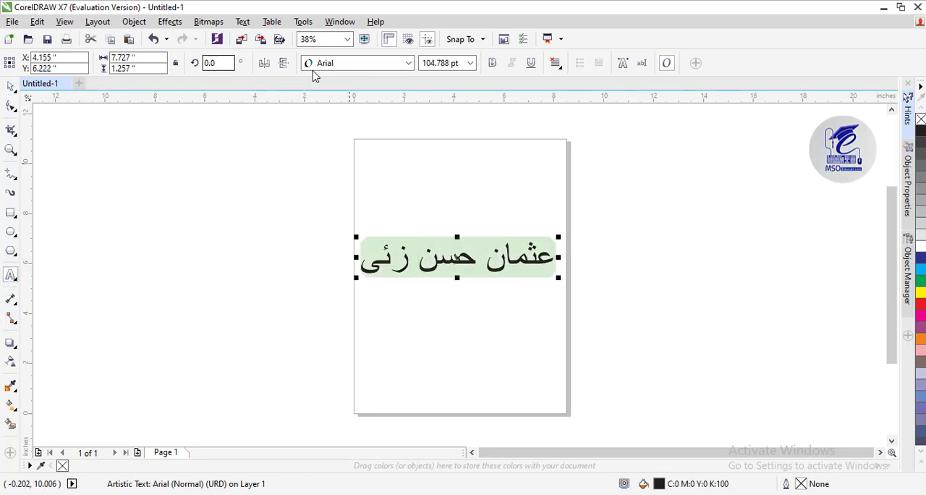
{"action": "left_click", "coordinate": [383, 64]}
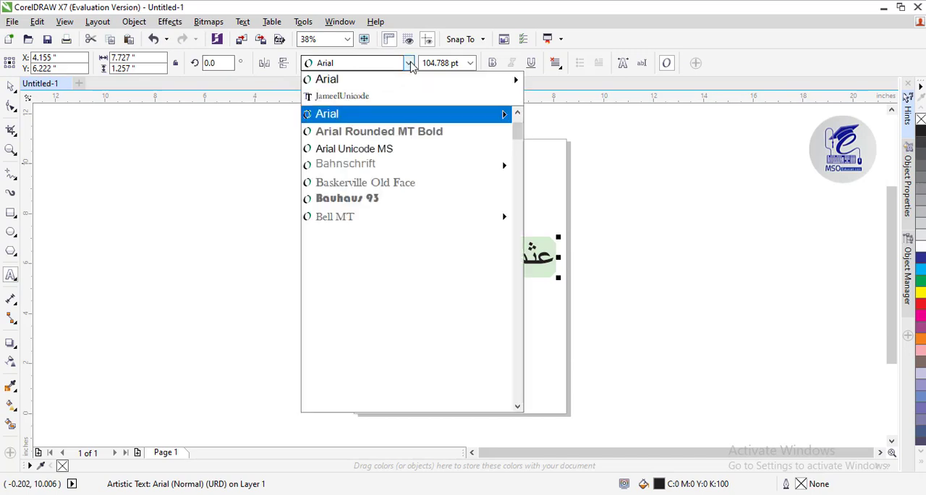
{"action": "left_click", "coordinate": [385, 104]}
{"action": "left_click", "coordinate": [10, 86]}
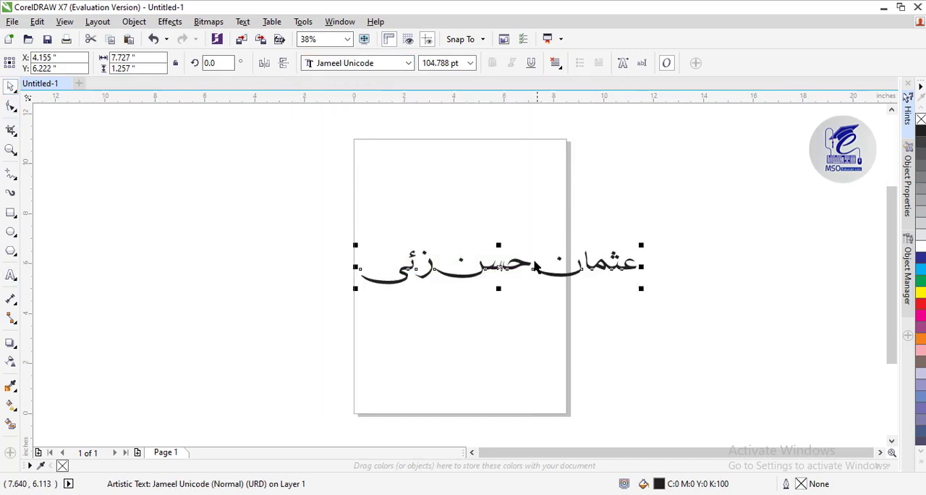
Place a copy of the Urdu name below the original and set the copy's font to Jameel Noori Kasheeda
{"action": "left_click_drag", "start_coordinate": [535, 265], "coordinate": [461, 314]}
{"action": "left_click", "coordinate": [467, 229]}
{"action": "right_click", "coordinate": [461, 313]}
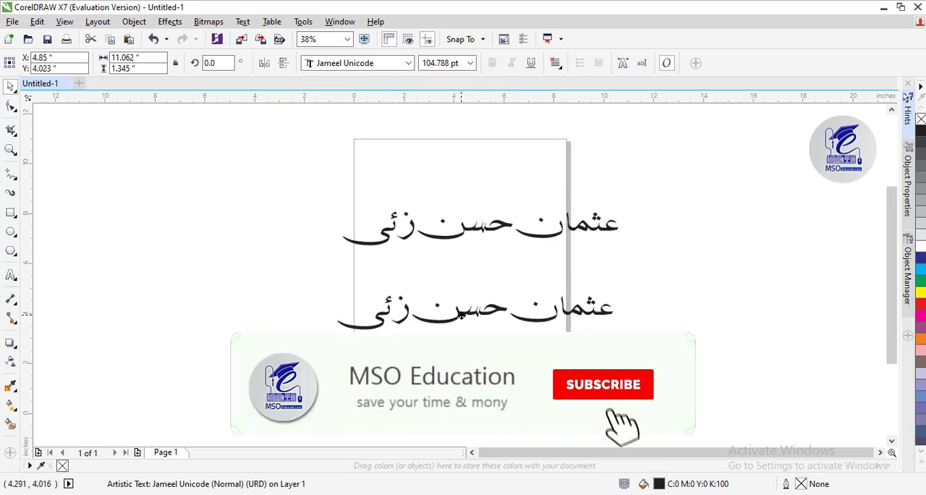
{"action": "left_click", "coordinate": [389, 65]}
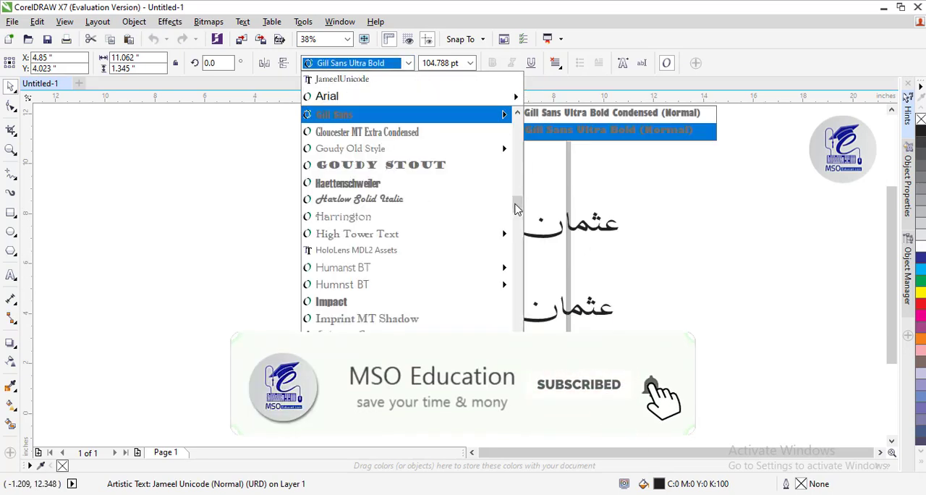
{"action": "left_click", "coordinate": [384, 368]}
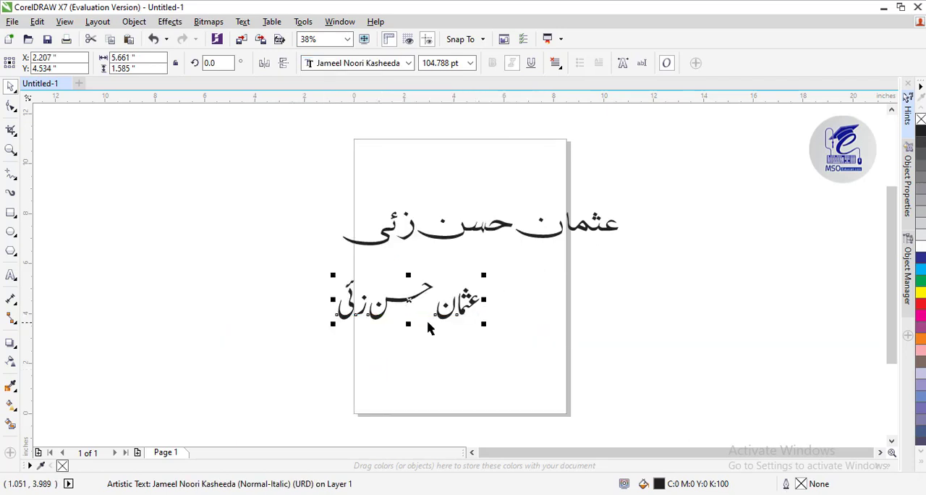
Duplicate the Kasheeda text, set the duplicate's font to Jameel Noori Nastaleeq and align it beneath the Kasheeda version
{"action": "left_click_drag", "start_coordinate": [404, 316], "coordinate": [483, 355]}
{"action": "right_click", "coordinate": [483, 355]}
{"action": "left_click", "coordinate": [408, 63]}
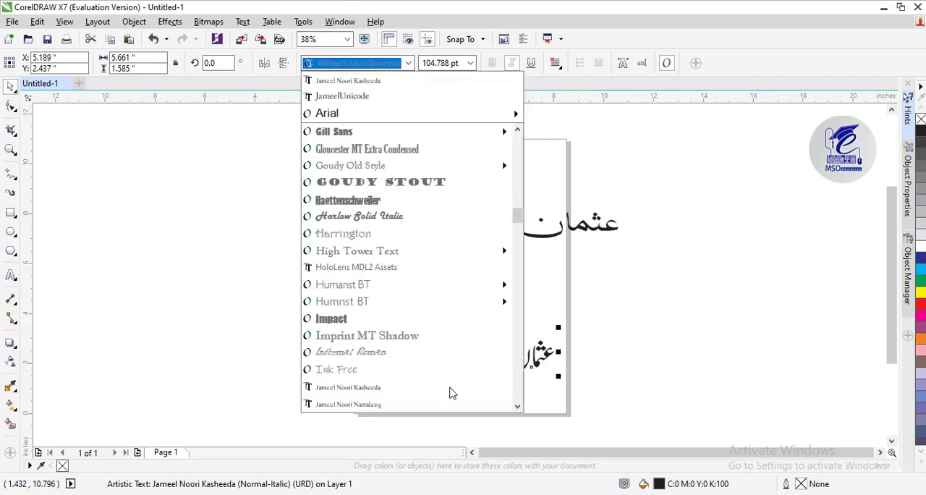
{"action": "left_click", "coordinate": [388, 410]}
{"action": "left_click_drag", "start_coordinate": [471, 352], "coordinate": [402, 351]}
Move the Kasheeda and Nastaleeq texts together off the page into the empty area on its left side
{"action": "left_click_drag", "start_coordinate": [283, 266], "coordinate": [492, 388]}
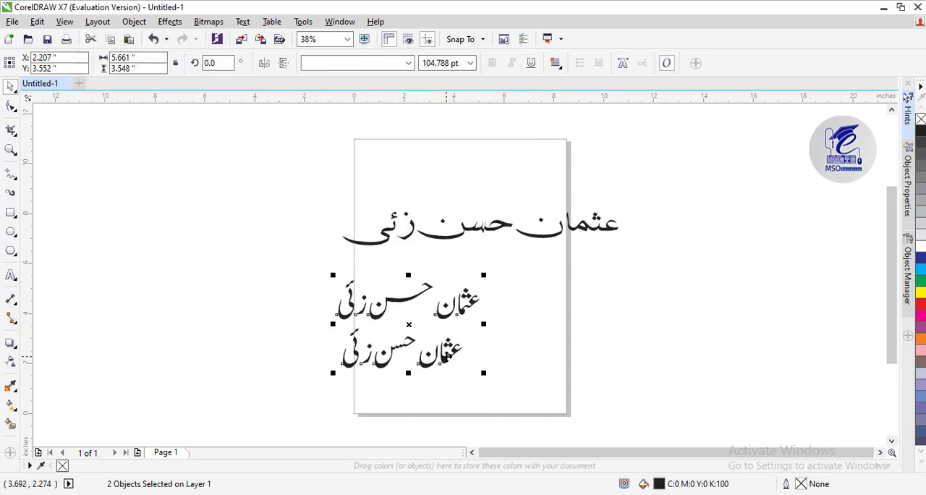
{"action": "left_click_drag", "start_coordinate": [450, 369], "coordinate": [244, 311]}
{"action": "left_click", "coordinate": [442, 346]}
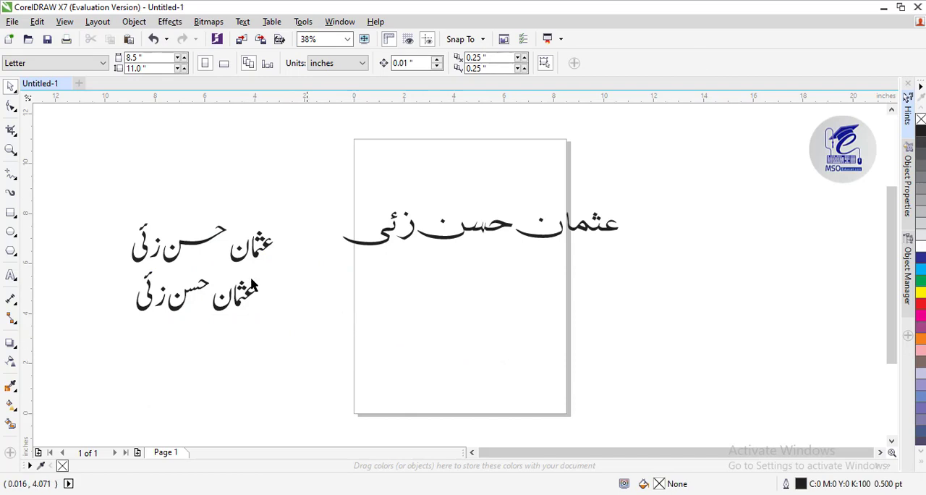
{"action": "left_click", "coordinate": [252, 258]}
{"action": "key", "text": "ctrl+k"}
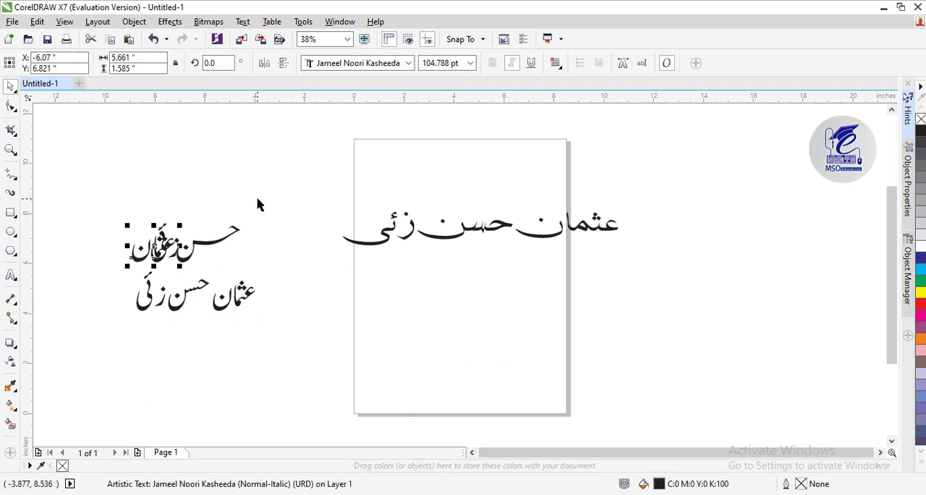
{"action": "key", "text": "ctrl+z"}
Convert the Kasheeda text to curves and break the curve apart into separate letter shapes
{"action": "right_click", "coordinate": [213, 241]}
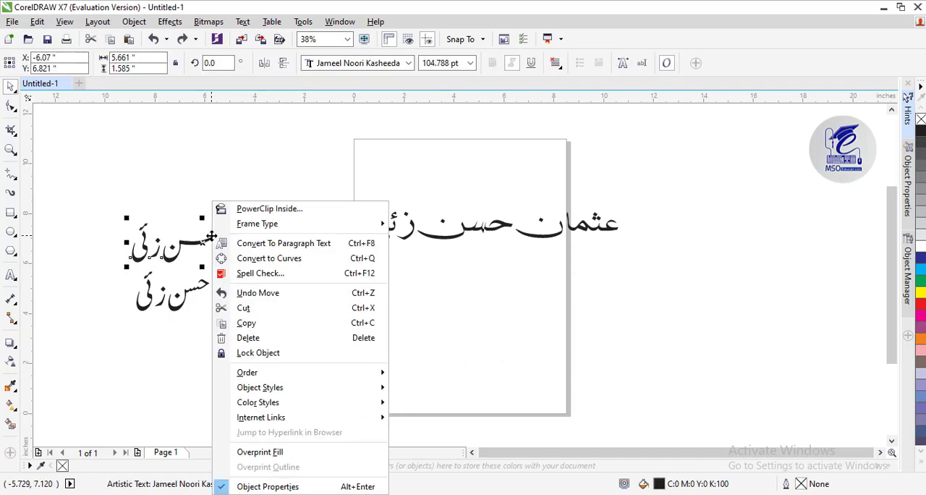
{"action": "left_click", "coordinate": [239, 256]}
{"action": "right_click", "coordinate": [203, 241]}
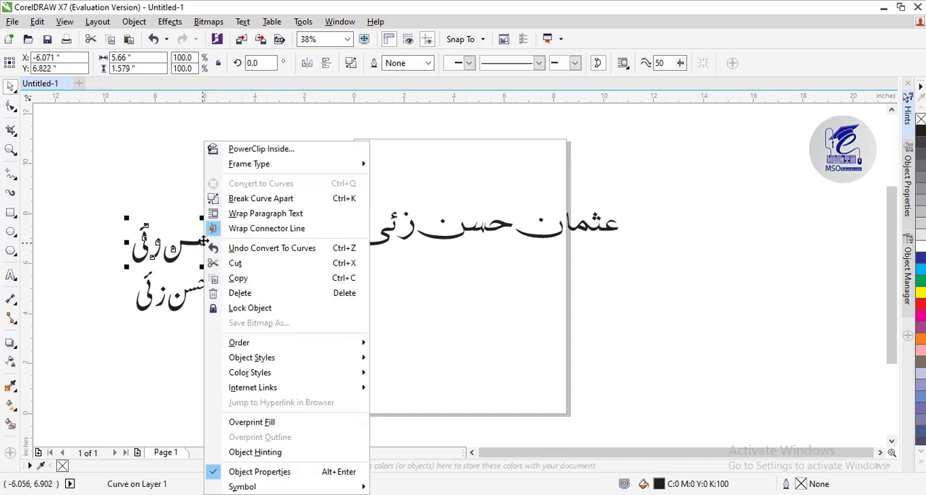
{"action": "left_click", "coordinate": [260, 198]}
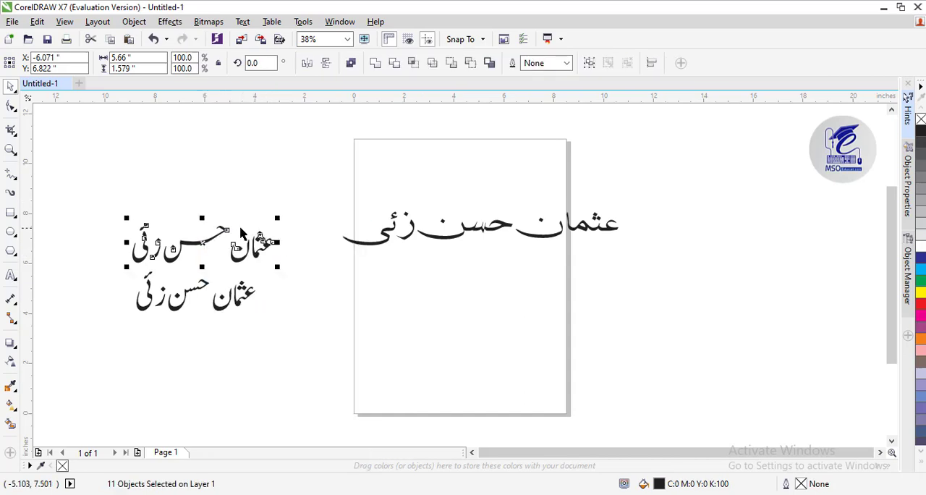
Shift the body of the Kasheeda name's middle word right so its long stroke extends over the first word
{"action": "left_click", "coordinate": [12, 151]}
{"action": "left_click", "coordinate": [11, 88]}
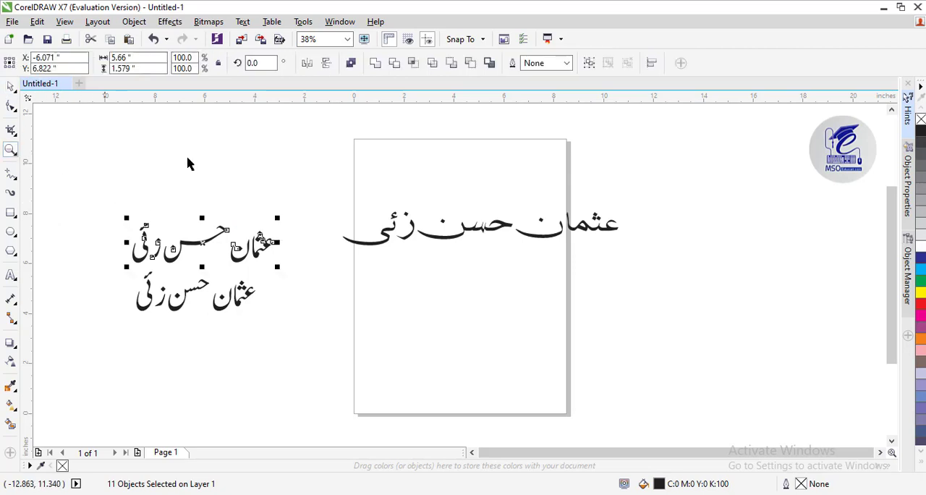
{"action": "left_click", "coordinate": [188, 159]}
{"action": "left_click", "coordinate": [206, 258]}
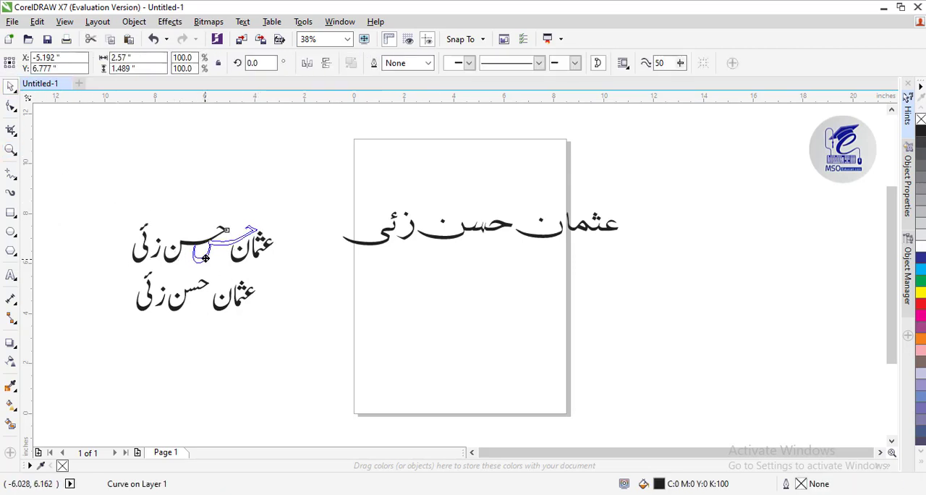
{"action": "left_click_drag", "start_coordinate": [206, 259], "coordinate": [202, 258]}
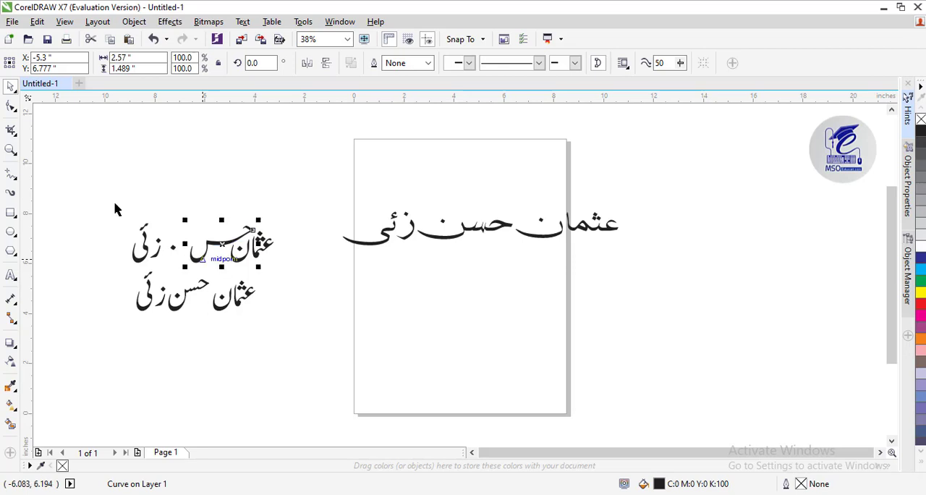
Move the middle word's detached dot back over the bowl of its final letter
{"action": "left_click", "coordinate": [10, 149]}
{"action": "left_click_drag", "start_coordinate": [123, 196], "coordinate": [282, 275]}
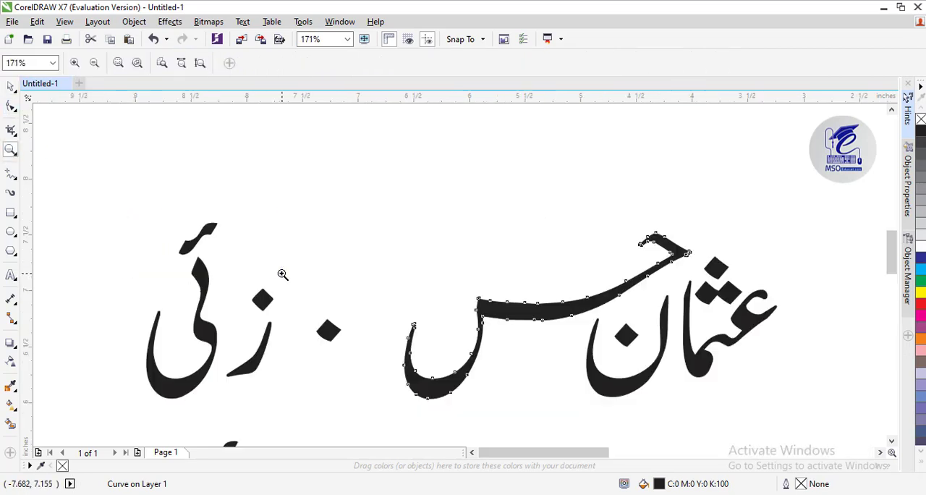
{"action": "left_click", "coordinate": [10, 86]}
{"action": "left_click_drag", "start_coordinate": [327, 330], "coordinate": [439, 310]}
Stack all four pieces of the Kasheeda name's last word above the middle word's long stroke
{"action": "left_click", "coordinate": [261, 350]}
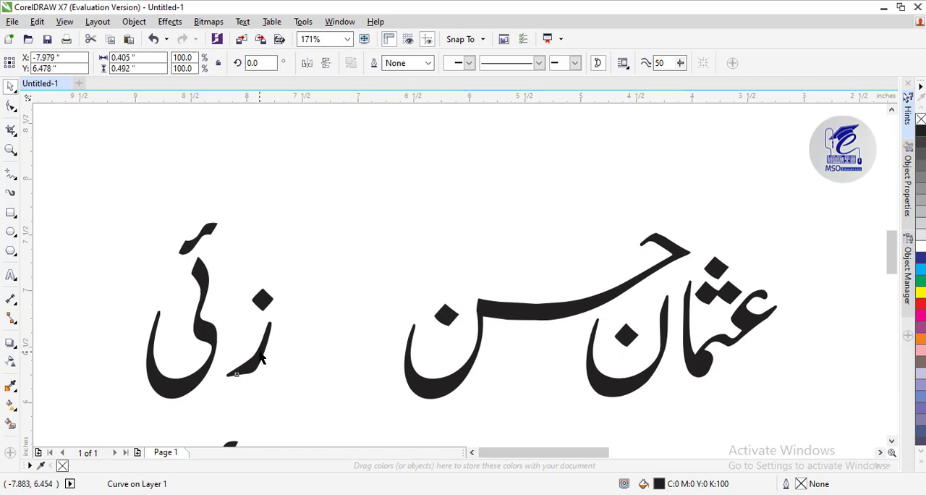
{"action": "key", "text": "ctrl+z"}
{"action": "left_click_drag", "start_coordinate": [367, 183], "coordinate": [105, 408]}
{"action": "left_click_drag", "start_coordinate": [203, 333], "coordinate": [553, 228]}
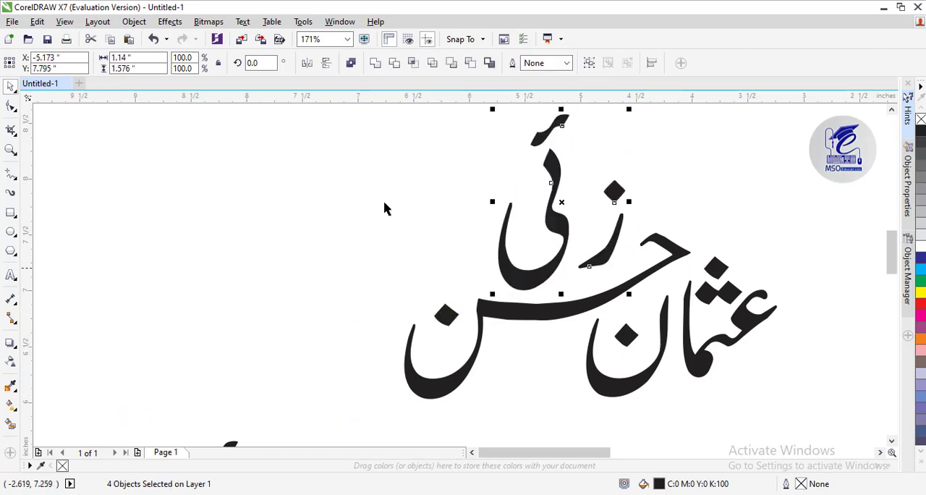
{"action": "key", "text": "shift+F4"}
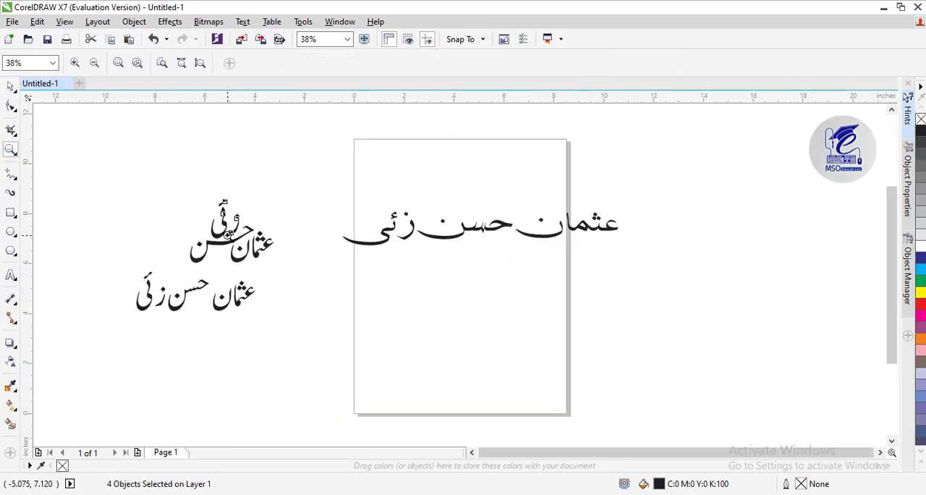
Move the first letter of the stacked last word and its dot closer to the rest of that word
{"action": "left_click", "coordinate": [227, 235]}
{"action": "left_click", "coordinate": [10, 88]}
{"action": "left_click", "coordinate": [392, 228]}
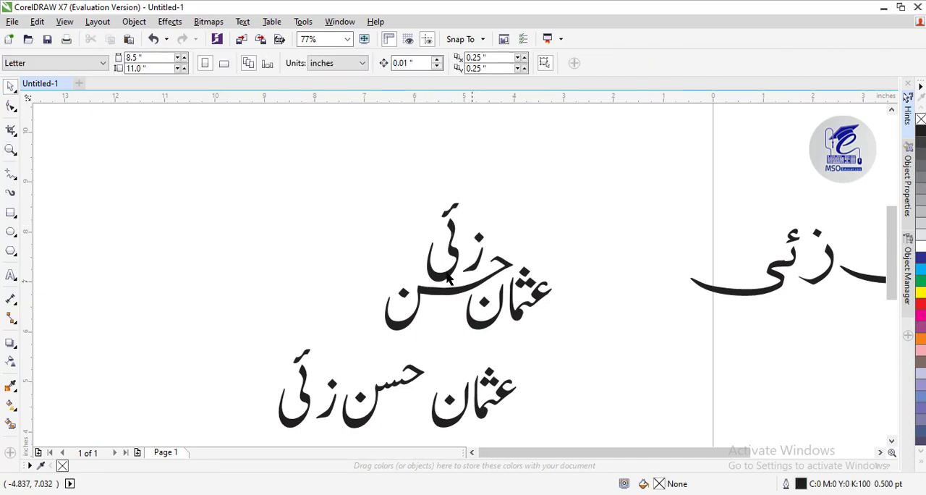
{"action": "left_click", "coordinate": [443, 279]}
{"action": "left_click", "coordinate": [472, 187]}
{"action": "left_click_drag", "start_coordinate": [473, 251], "coordinate": [474, 237]}
{"action": "left_click", "coordinate": [477, 237]}
{"action": "left_click", "coordinate": [541, 229]}
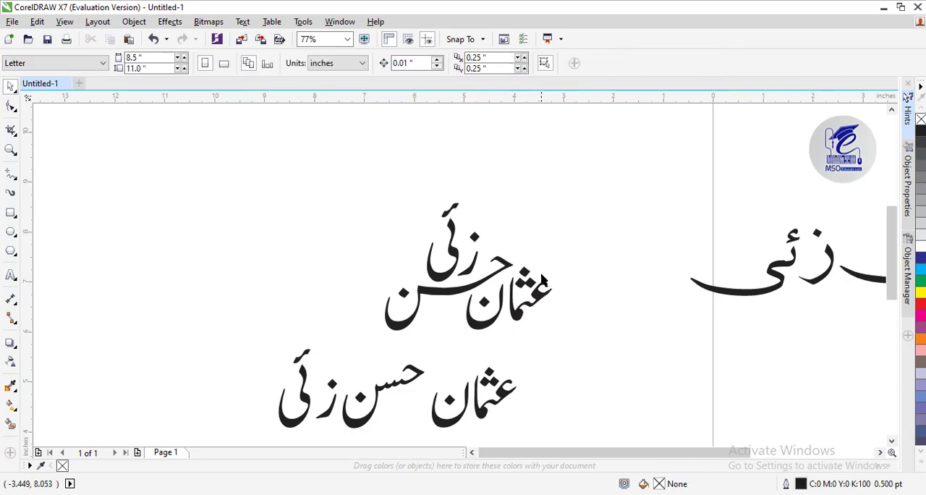
{"action": "left_click", "coordinate": [491, 327]}
{"action": "left_click", "coordinate": [515, 316], "text": "shift"}
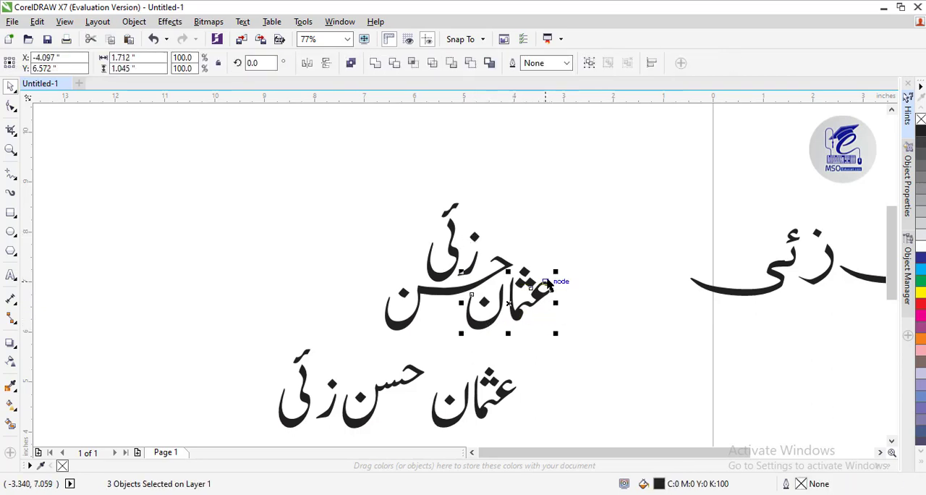
{"action": "left_click_drag", "start_coordinate": [589, 240], "coordinate": [539, 293]}
{"action": "left_click_drag", "start_coordinate": [504, 338], "coordinate": [556, 297]}
Nudge the nodes of the middle word's head letter down and left to shorten its long stroke
{"action": "left_click", "coordinate": [426, 307]}
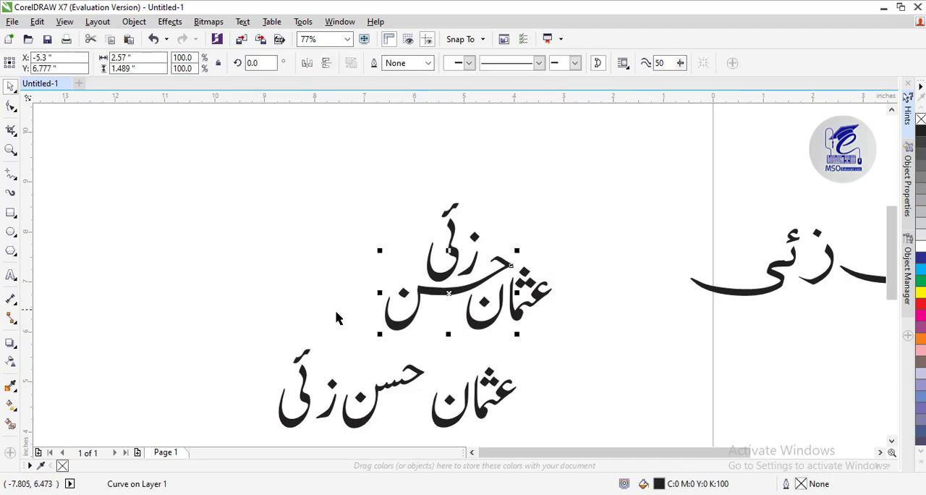
{"action": "left_click", "coordinate": [11, 107]}
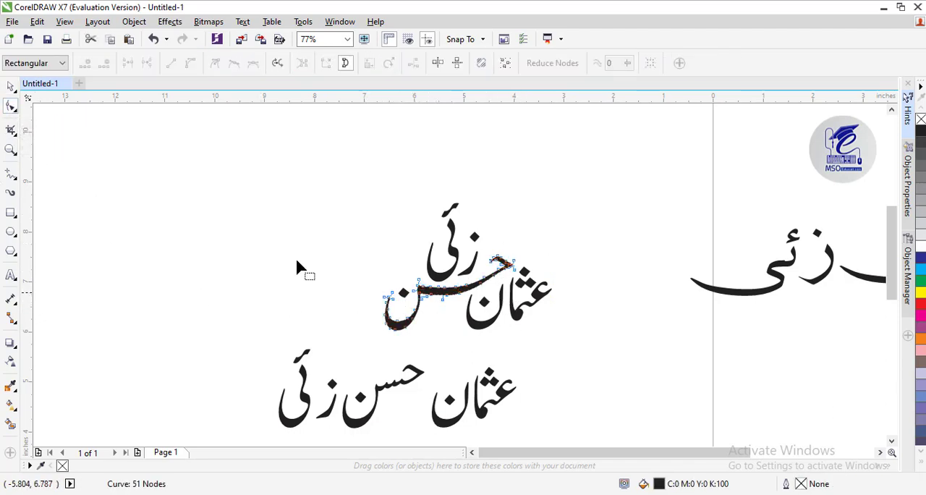
{"action": "left_click", "coordinate": [11, 151]}
{"action": "left_click", "coordinate": [469, 294]}
{"action": "left_click", "coordinate": [527, 240]}
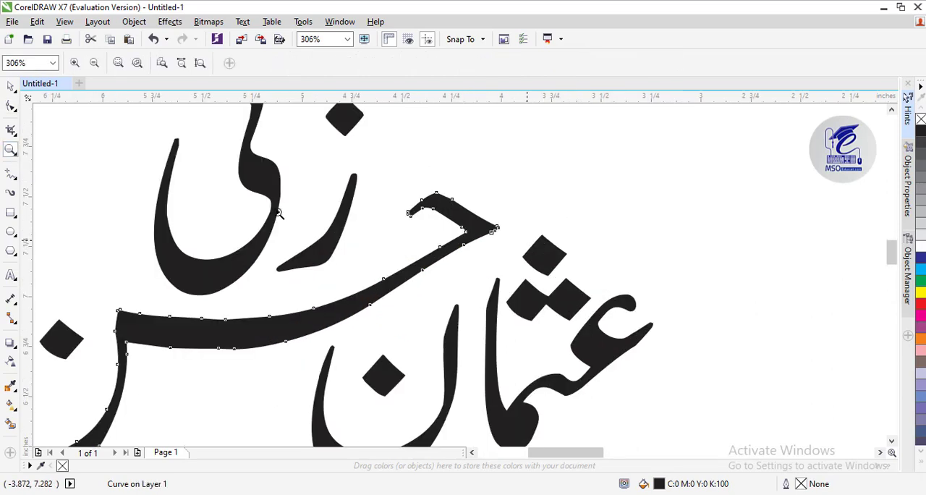
{"action": "left_click", "coordinate": [11, 107]}
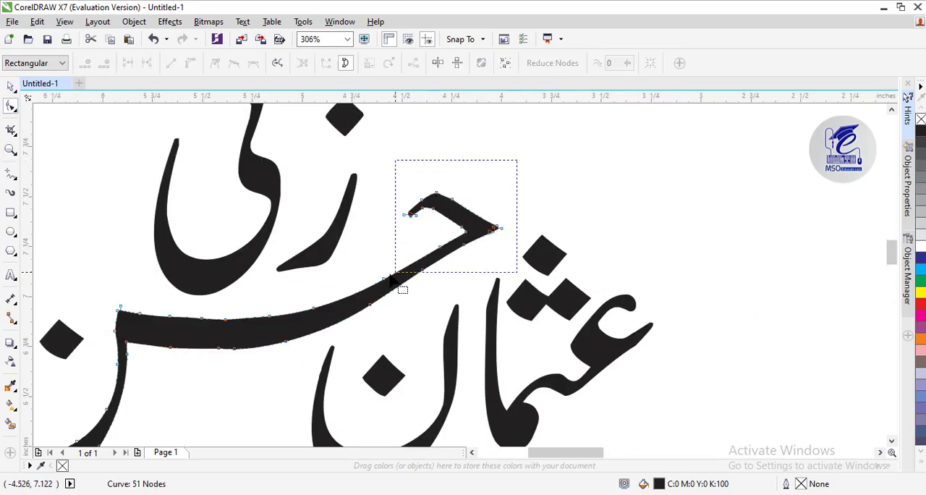
{"action": "left_click_drag", "start_coordinate": [391, 278], "coordinate": [363, 285]}
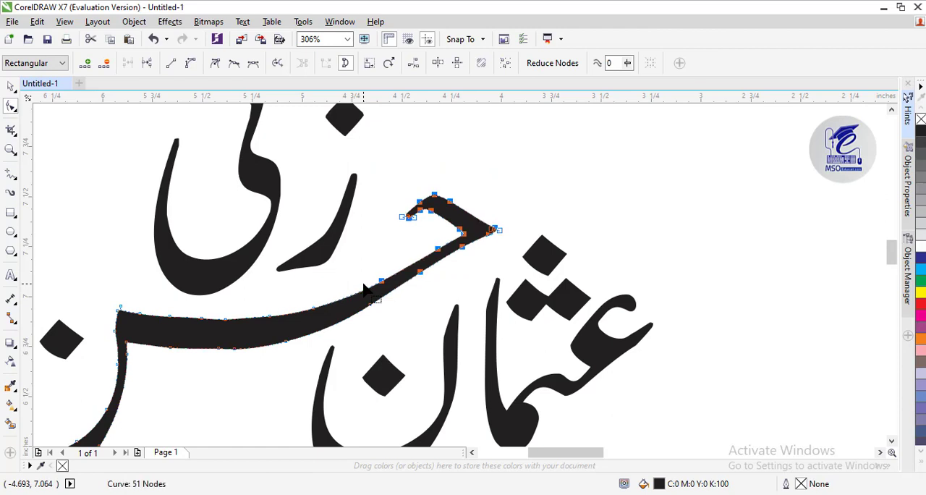
{"action": "key", "text": "Down"}
{"action": "key", "text": "Down"}
{"action": "key", "text": "Left"}
{"action": "key", "text": "Left"}
{"action": "key", "text": "Left"}
{"action": "key", "text": "Down"}
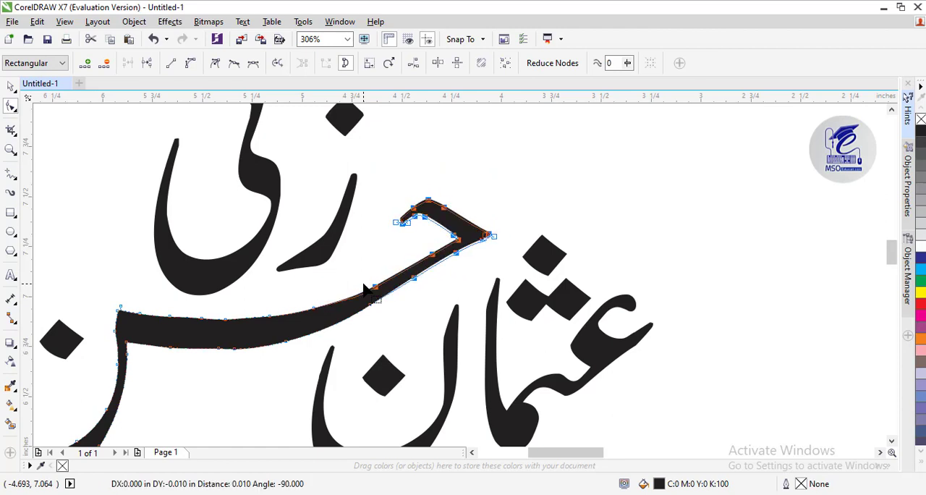
{"action": "key", "text": "Left"}
{"action": "key", "text": "Down"}
{"action": "key", "text": "Down"}
{"action": "key", "text": "Left"}
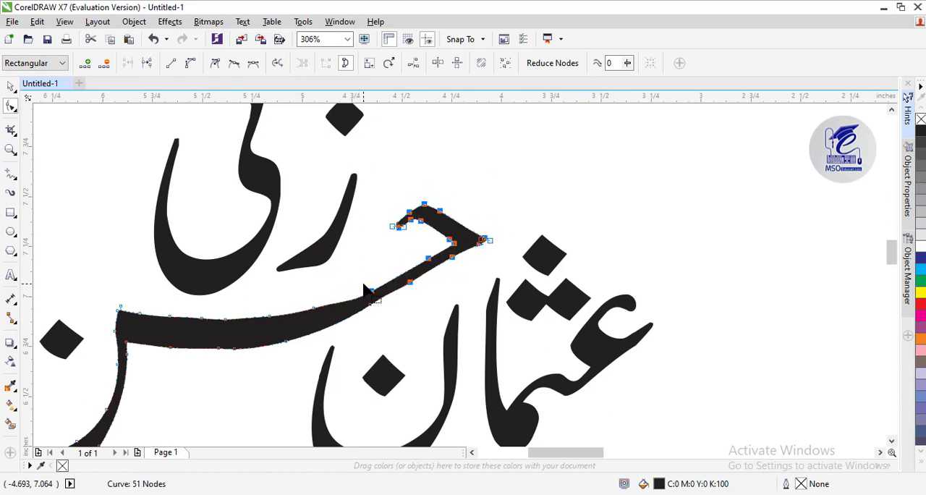
{"action": "mouse_move", "coordinate": [369, 289]}
{"action": "left_mouse_down"}
{"action": "mouse_move", "coordinate": [373, 281]}
{"action": "mouse_move", "coordinate": [372, 289]}
{"action": "left_mouse_up"}
{"action": "left_click", "coordinate": [369, 316]}
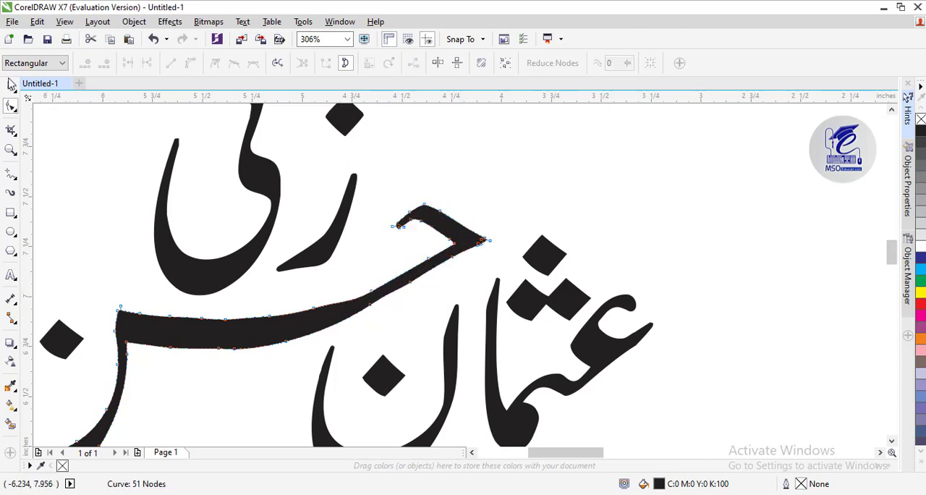
Delete the node causing the bump on the upper edge of the middle word's long stroke
{"action": "left_click", "coordinate": [11, 86]}
{"action": "left_click", "coordinate": [324, 338]}
{"action": "left_click", "coordinate": [10, 150]}
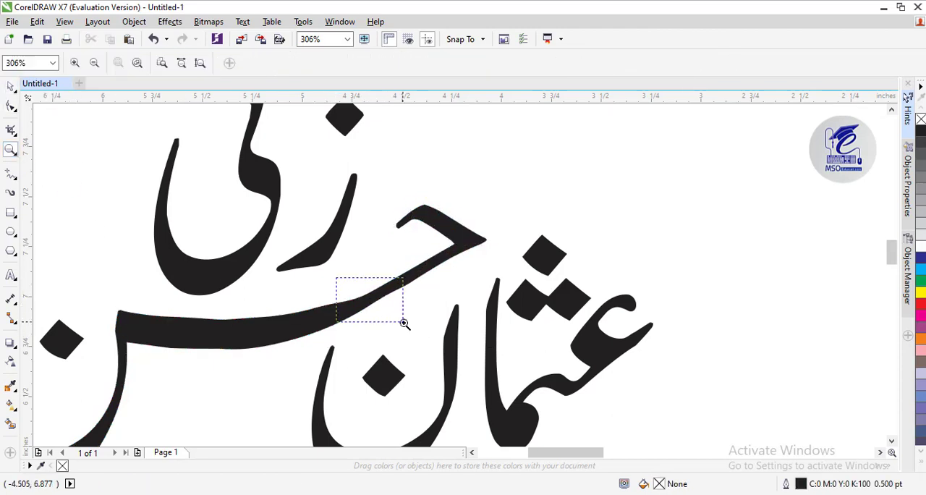
{"action": "left_click_drag", "start_coordinate": [404, 323], "coordinate": [404, 322]}
{"action": "left_click", "coordinate": [11, 107]}
{"action": "left_click", "coordinate": [460, 205]}
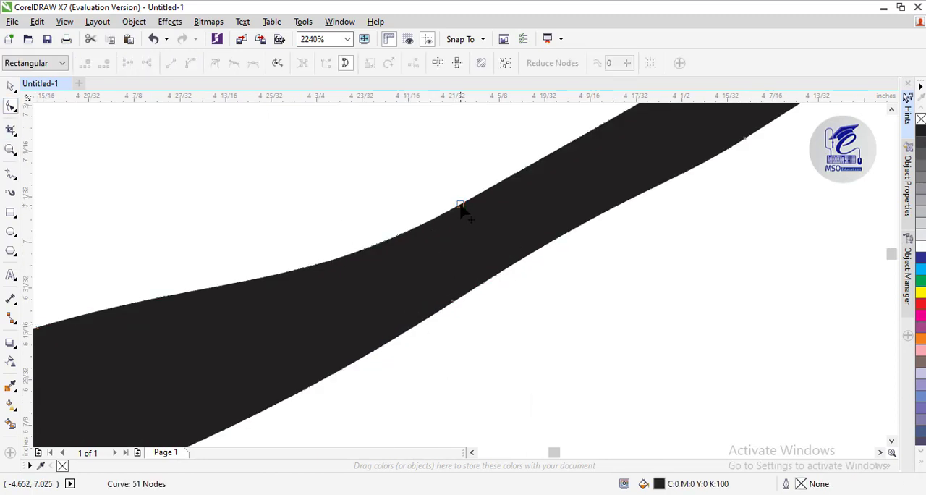
{"action": "left_click", "coordinate": [460, 205]}
{"action": "left_click", "coordinate": [104, 63]}
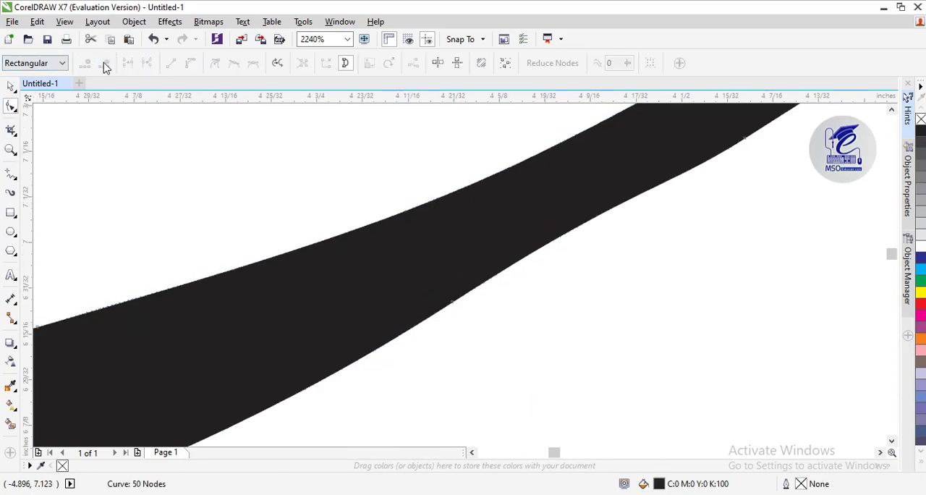
Delete the matching node on the lower edge of the long stroke to smooth its curve below the head letter
{"action": "left_click", "coordinate": [11, 150]}
{"action": "right_click", "coordinate": [460, 276]}
{"action": "left_click", "coordinate": [11, 106]}
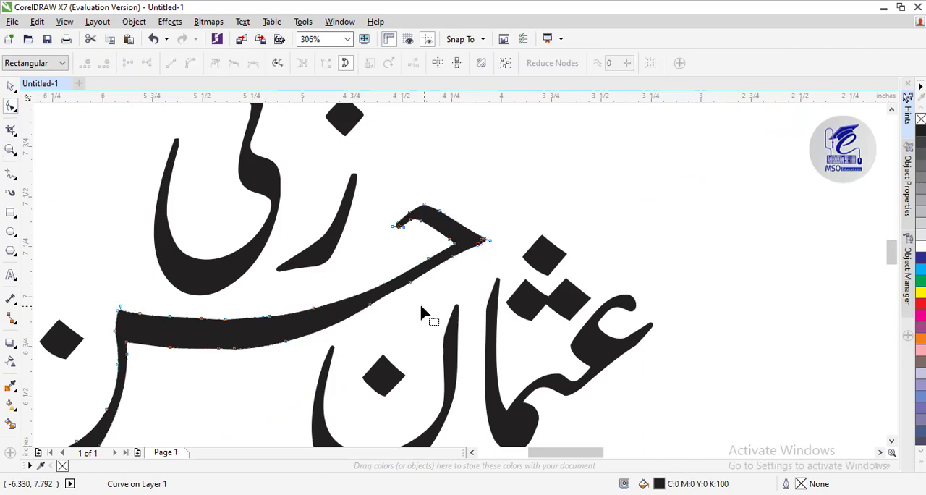
{"action": "left_click", "coordinate": [370, 305]}
{"action": "left_click", "coordinate": [104, 64]}
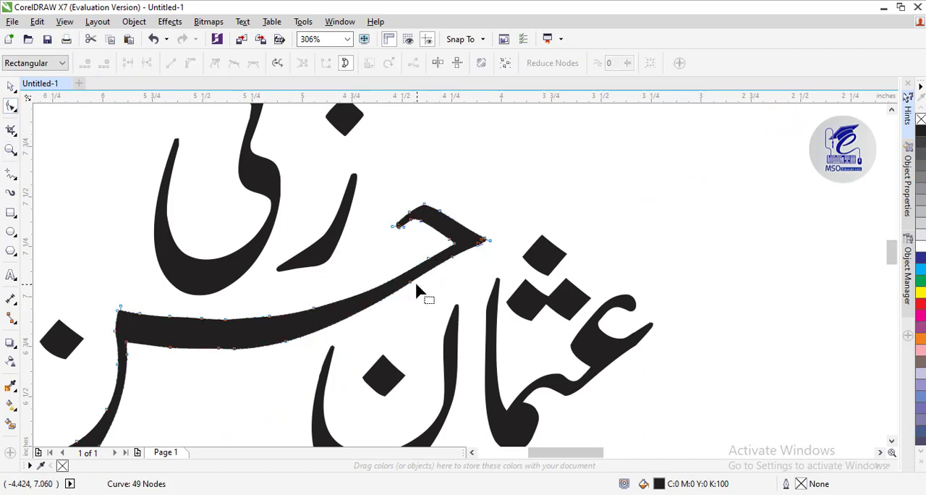
Shift the middle word's body about 0.2 inches right and move its detached dot back over the final bowl
{"action": "left_click", "coordinate": [10, 87]}
{"action": "left_click", "coordinate": [471, 452]}
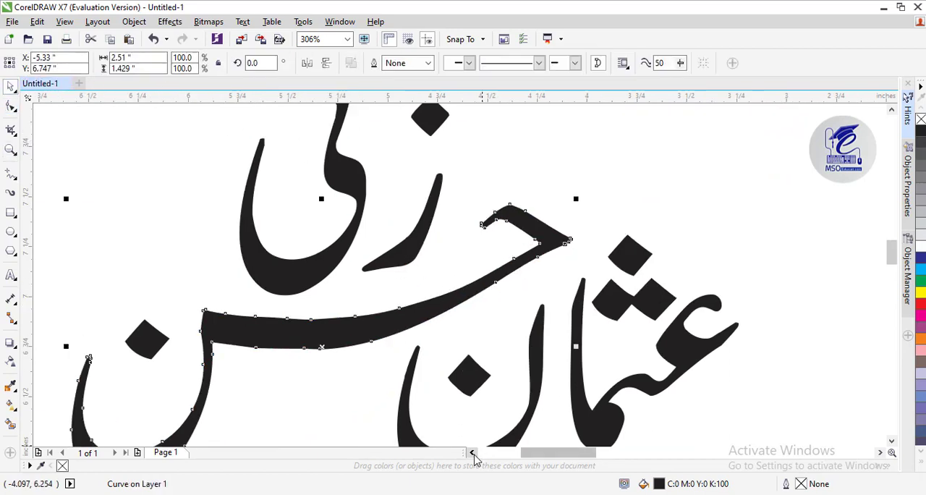
{"action": "left_click", "coordinate": [880, 452]}
{"action": "left_click", "coordinate": [891, 441]}
{"action": "left_click", "coordinate": [891, 440]}
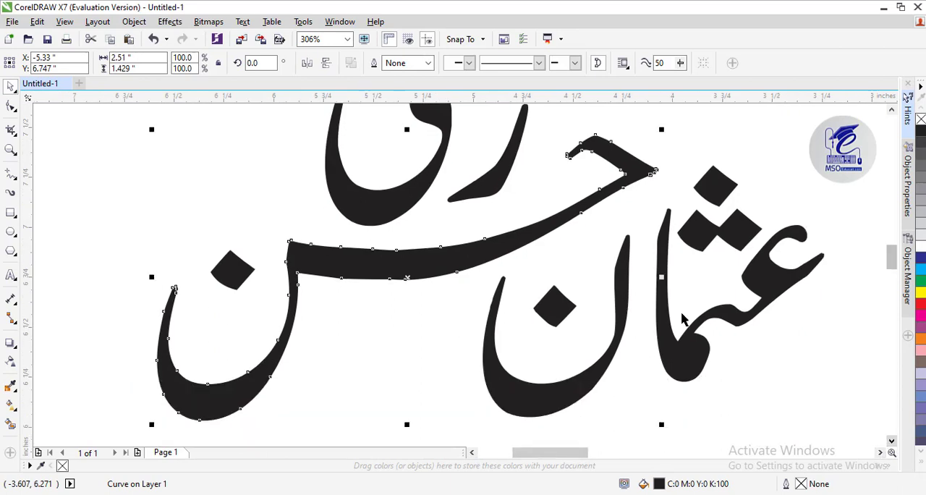
{"action": "key", "text": "Right"}
{"action": "key", "text": "Right"}
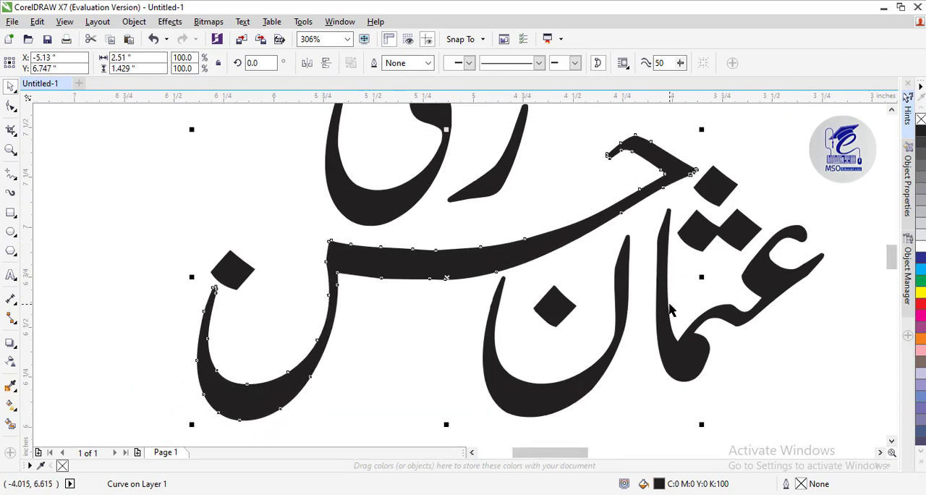
{"action": "left_click_drag", "start_coordinate": [240, 276], "coordinate": [279, 298]}
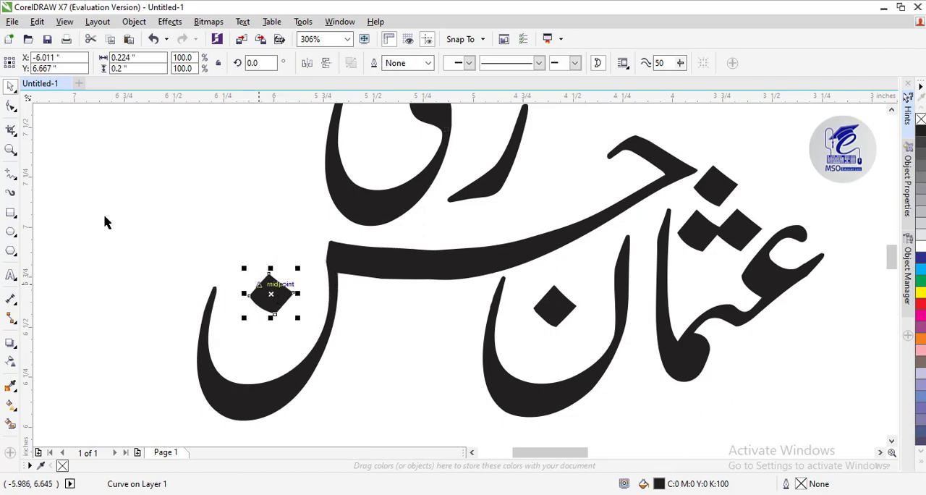
Move the last word's first letter, its dot and the final letter's body right and slightly down, close above the long stroke
{"action": "left_click", "coordinate": [10, 150]}
{"action": "right_click", "coordinate": [401, 252]}
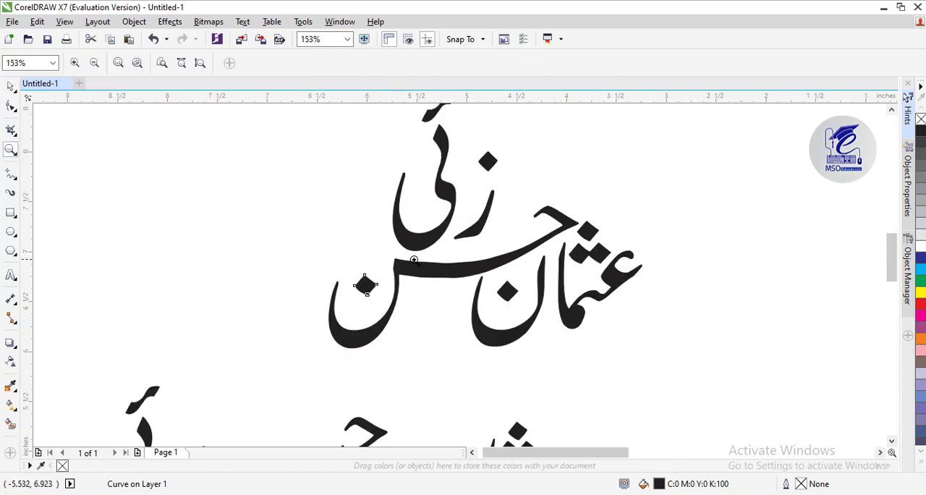
{"action": "left_click", "coordinate": [891, 113]}
{"action": "left_click", "coordinate": [890, 112]}
{"action": "left_click", "coordinate": [880, 452]}
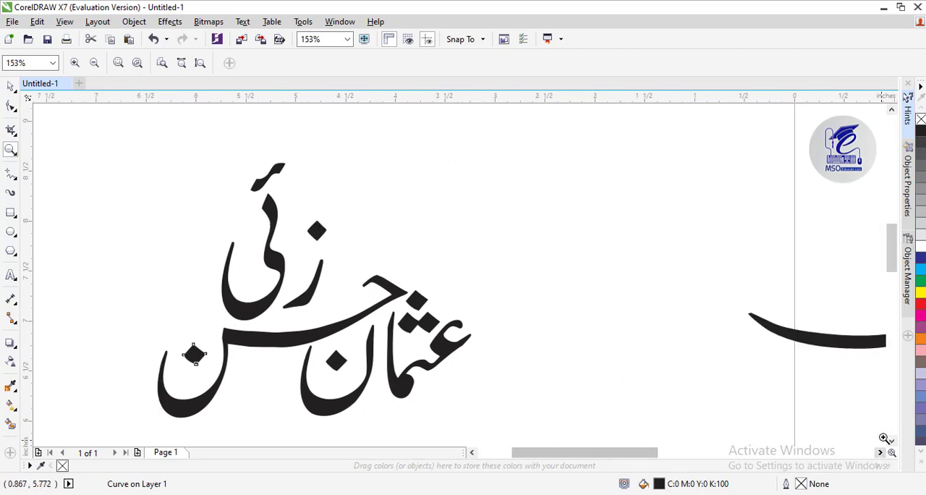
{"action": "left_click", "coordinate": [891, 440]}
{"action": "left_click", "coordinate": [9, 89]}
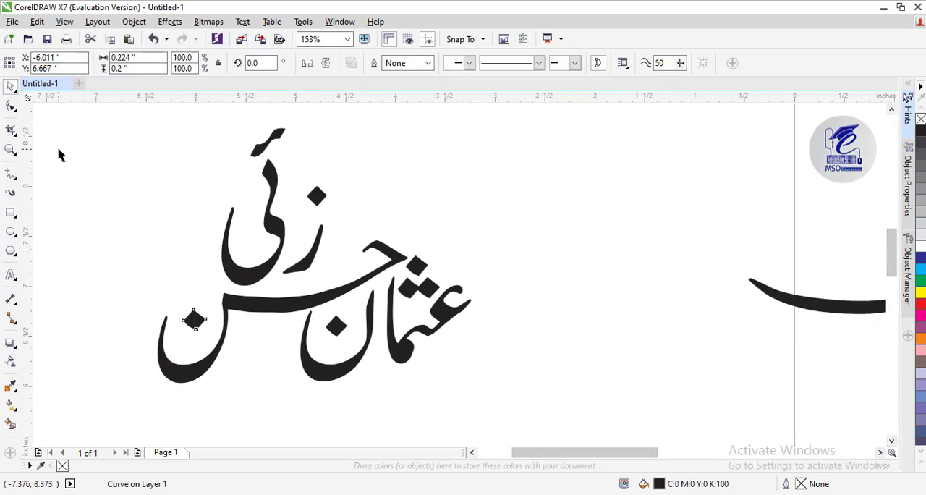
{"action": "left_click", "coordinate": [67, 162]}
{"action": "mouse_move", "coordinate": [317, 262]}
{"action": "left_mouse_down"}
{"action": "mouse_move", "coordinate": [347, 253]}
{"action": "mouse_move", "coordinate": [342, 271]}
{"action": "left_mouse_up"}
{"action": "left_click", "coordinate": [317, 198]}
{"action": "left_click_drag", "start_coordinate": [343, 211], "coordinate": [348, 219]}
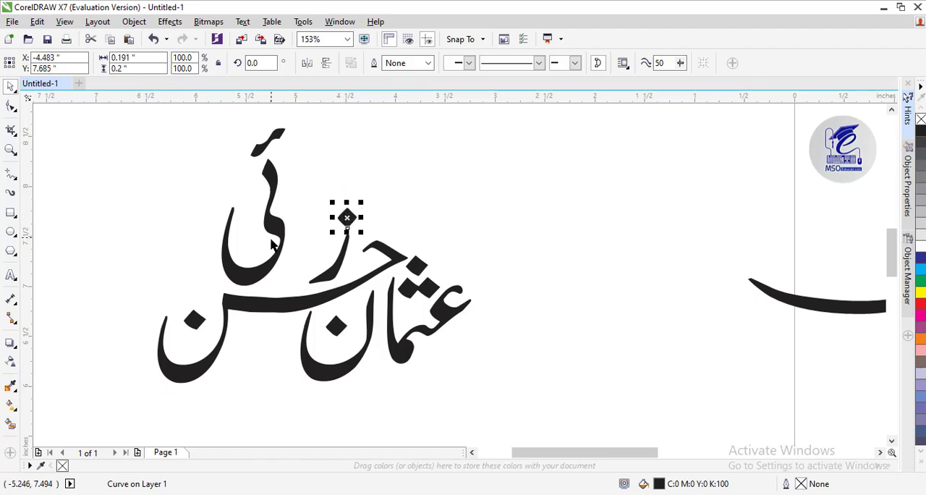
{"action": "left_click_drag", "start_coordinate": [271, 259], "coordinate": [298, 265]}
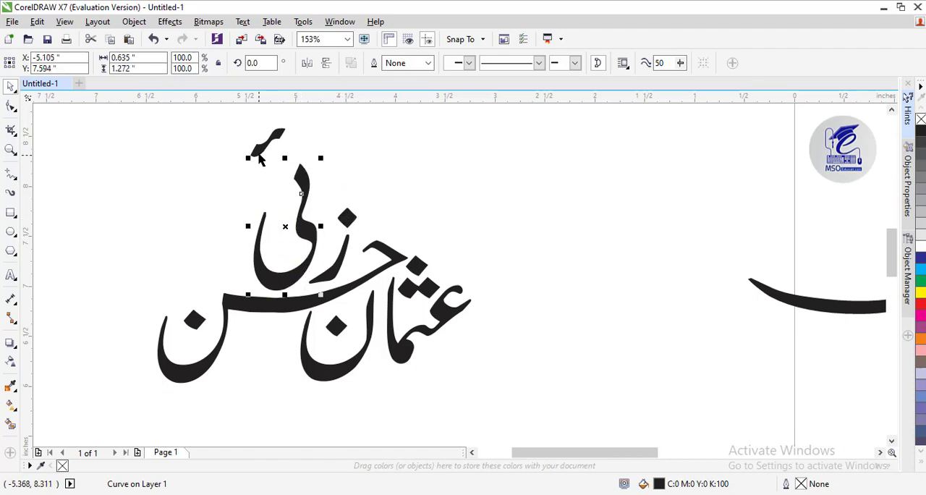
Lower the hamza beside the upper tip of the last word's final letter and rotate it about 21 degrees counterclockwise
{"action": "left_click_drag", "start_coordinate": [260, 154], "coordinate": [265, 183]}
{"action": "left_click", "coordinate": [285, 165]}
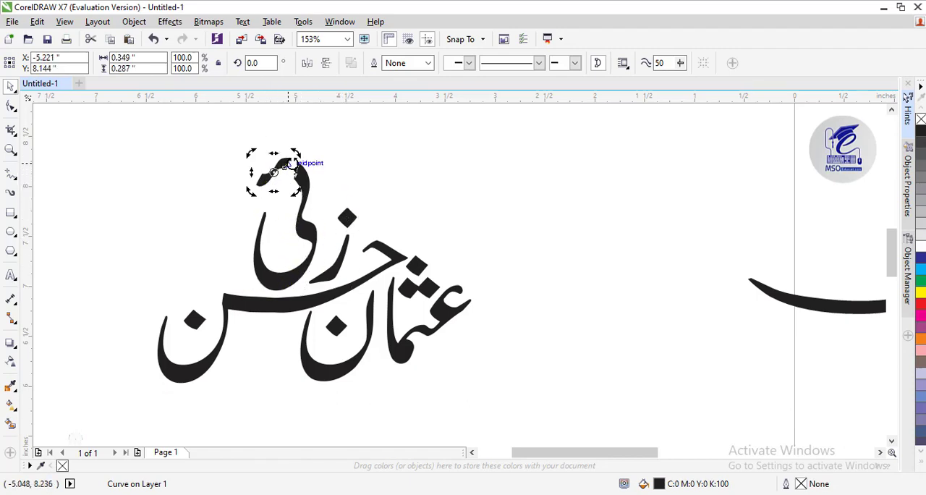
{"action": "left_click_drag", "start_coordinate": [295, 152], "coordinate": [292, 138]}
{"action": "mouse_move", "coordinate": [275, 175]}
{"action": "left_mouse_down"}
{"action": "mouse_move", "coordinate": [283, 185]}
{"action": "mouse_move", "coordinate": [279, 169]}
{"action": "left_mouse_up"}
{"action": "left_click", "coordinate": [332, 154]}
{"action": "left_click", "coordinate": [275, 177]}
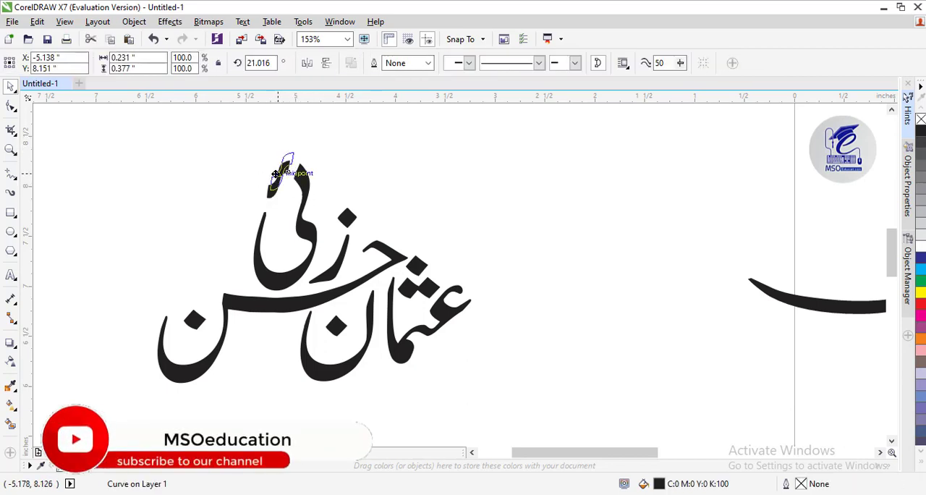
{"action": "left_click", "coordinate": [379, 150]}
Rotate the last word's first letter slightly beneath its dot
{"action": "left_click", "coordinate": [342, 252]}
{"action": "left_click", "coordinate": [340, 252]}
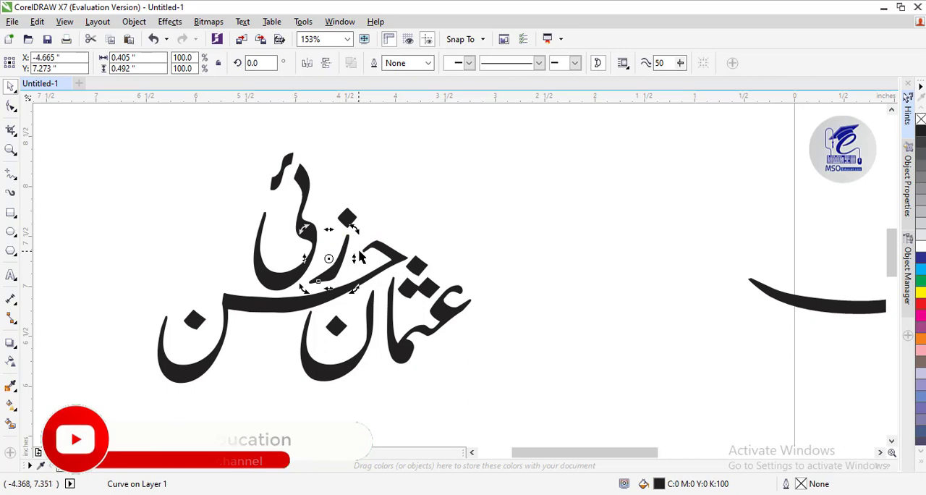
{"action": "left_click_drag", "start_coordinate": [356, 231], "coordinate": [357, 229]}
{"action": "left_click", "coordinate": [377, 193]}
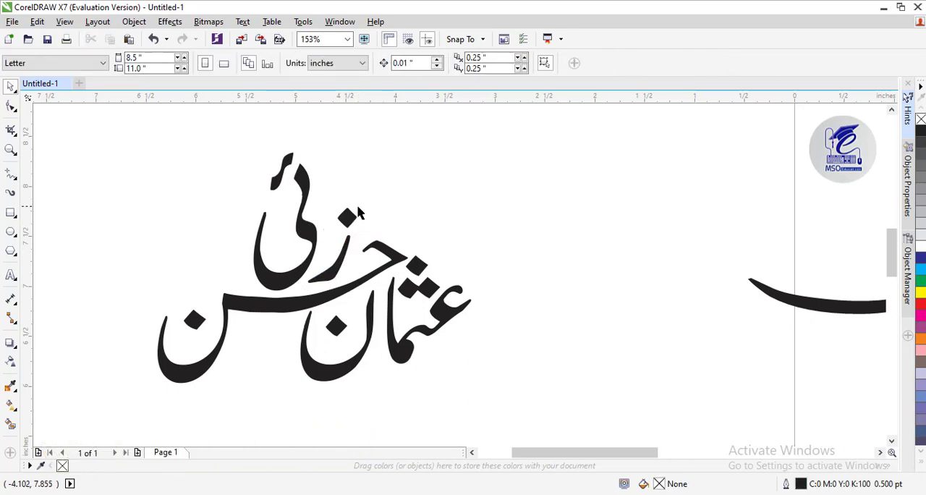
{"action": "left_click", "coordinate": [346, 218]}
{"action": "left_click", "coordinate": [398, 202]}
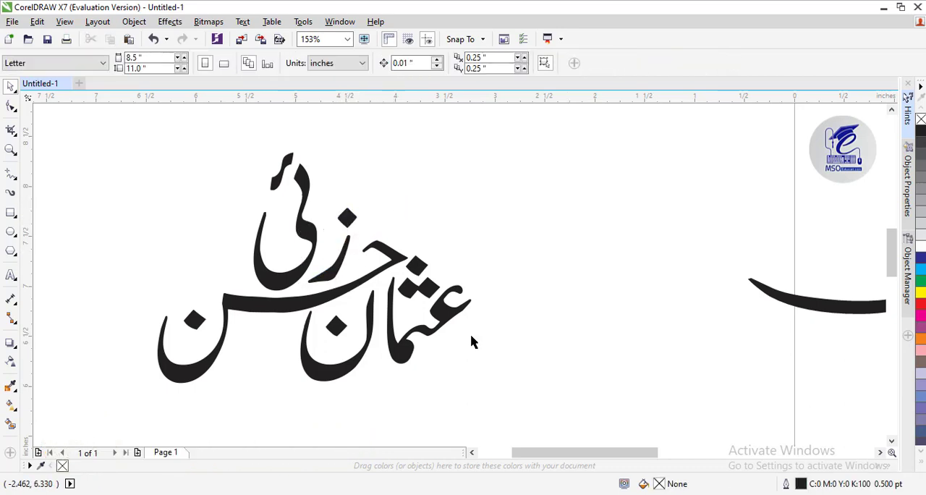
Nudge the nodes of the middle word's final bowl right to shorten the long stroke, and move its dot up and right
{"action": "left_click", "coordinate": [891, 440]}
{"action": "left_click", "coordinate": [247, 279]}
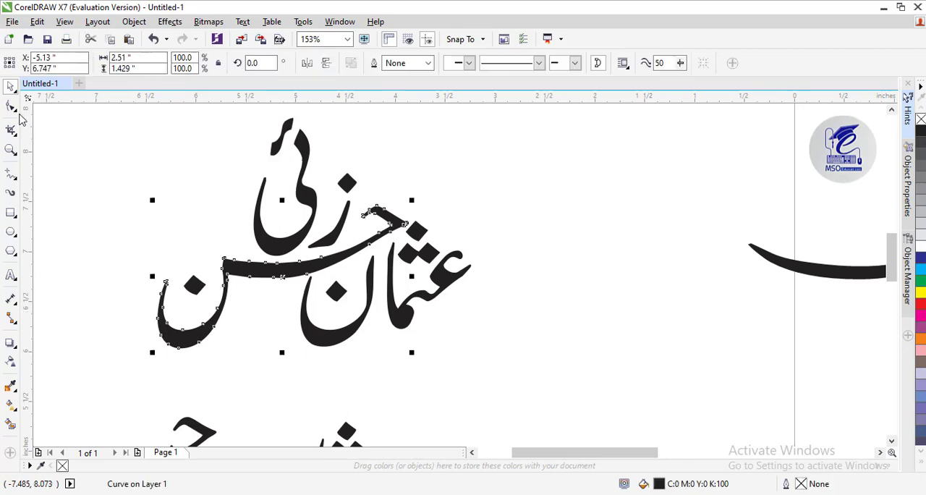
{"action": "key", "text": "F10"}
{"action": "left_click_drag", "start_coordinate": [242, 355], "coordinate": [241, 354]}
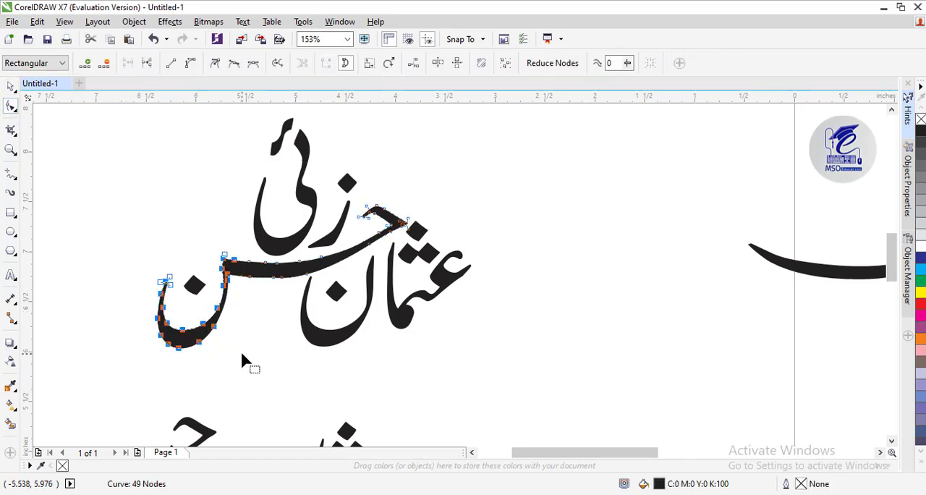
{"action": "key", "text": "Right"}
{"action": "key", "text": "Right"}
{"action": "key", "text": "Right"}
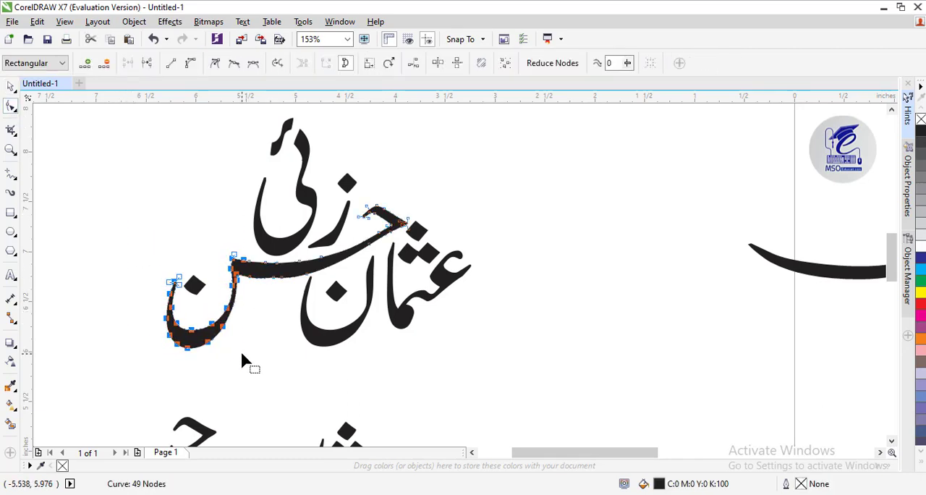
{"action": "left_click", "coordinate": [11, 86]}
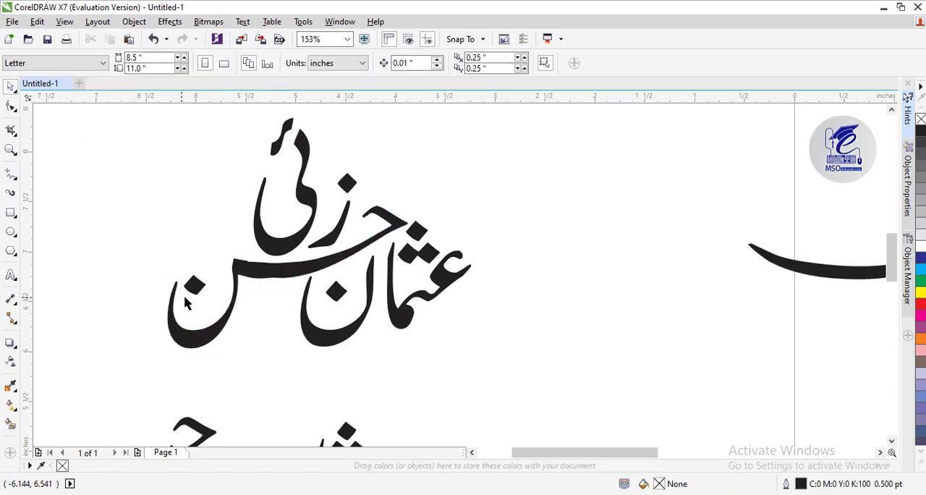
{"action": "left_click_drag", "start_coordinate": [195, 286], "coordinate": [209, 280]}
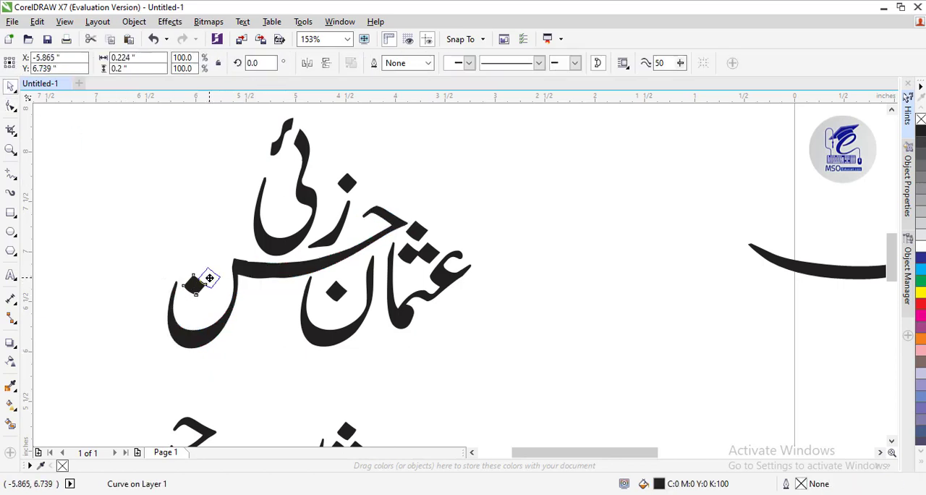
Delete the surplus nodes at the left end of the middle word's long stroke to smooth its join with the bowl
{"action": "left_click", "coordinate": [255, 273]}
{"action": "left_click", "coordinate": [11, 108]}
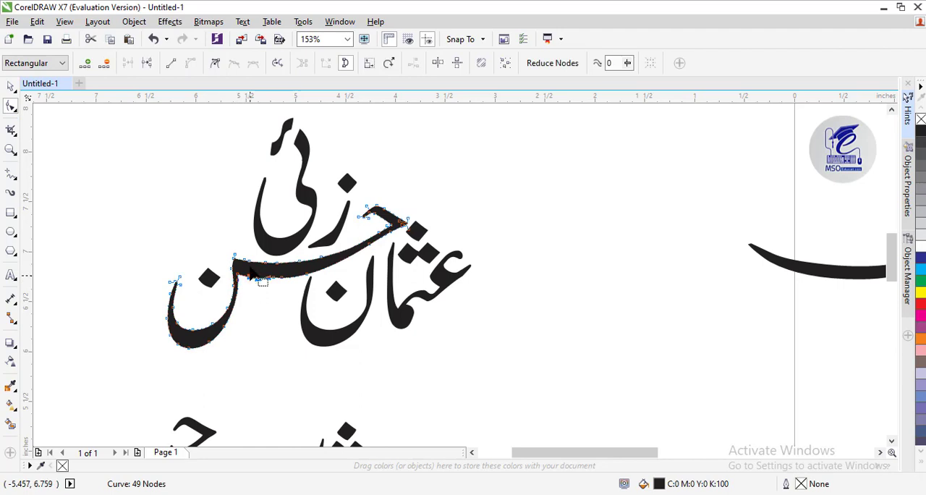
{"action": "left_click", "coordinate": [105, 63]}
{"action": "left_click", "coordinate": [246, 267]}
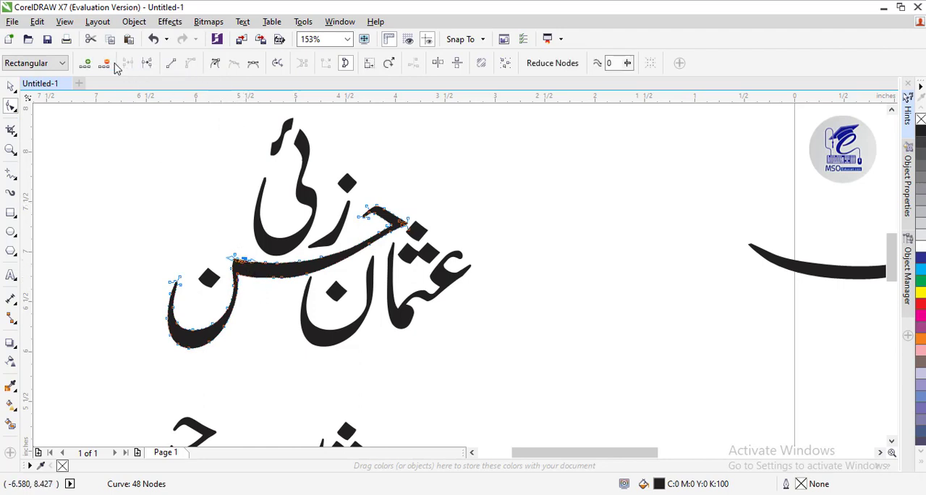
{"action": "left_click", "coordinate": [105, 63]}
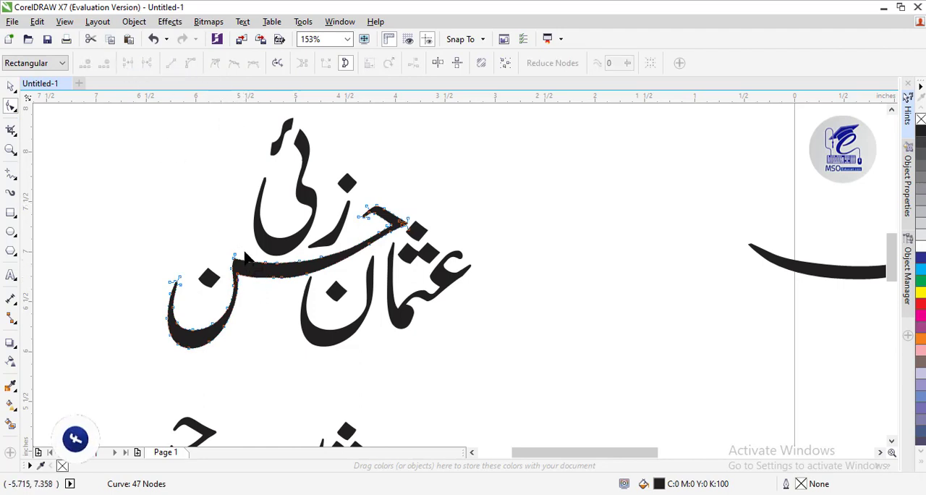
Delete the surplus nodes along the underside of the middle word's long stroke
{"action": "left_click", "coordinate": [10, 86]}
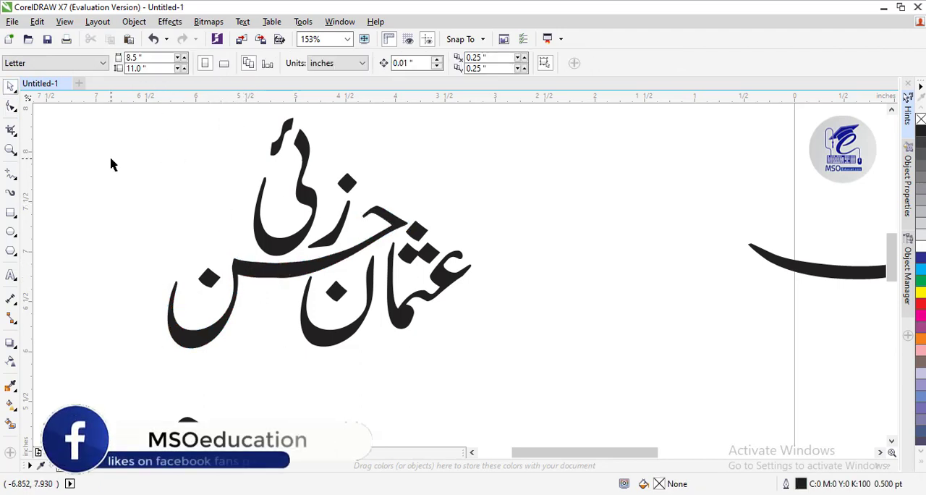
{"action": "left_click", "coordinate": [10, 107]}
{"action": "left_click", "coordinate": [52, 103]}
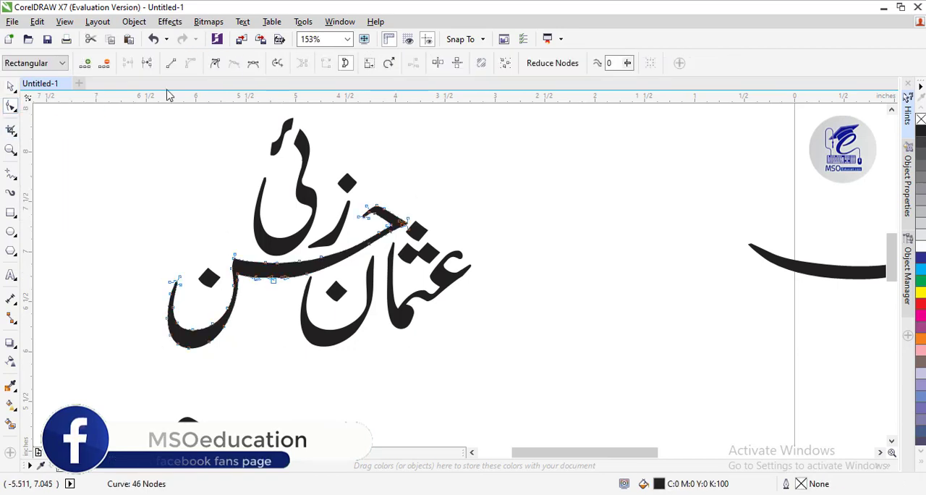
{"action": "left_click", "coordinate": [105, 64]}
{"action": "left_click", "coordinate": [10, 86]}
{"action": "left_click", "coordinate": [171, 233]}
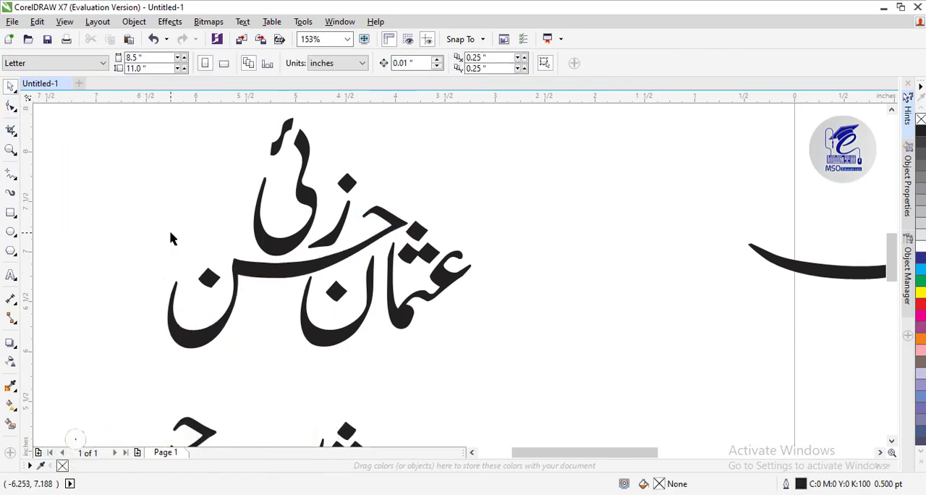
Move the middle word's curve right by about 0.47 inch so its long stroke crosses the first word's tall letters
{"action": "key", "text": "F3"}
{"action": "key", "text": "z"}
{"action": "left_click", "coordinate": [434, 287]}
{"action": "left_click", "coordinate": [432, 227]}
{"action": "key", "text": "F3"}
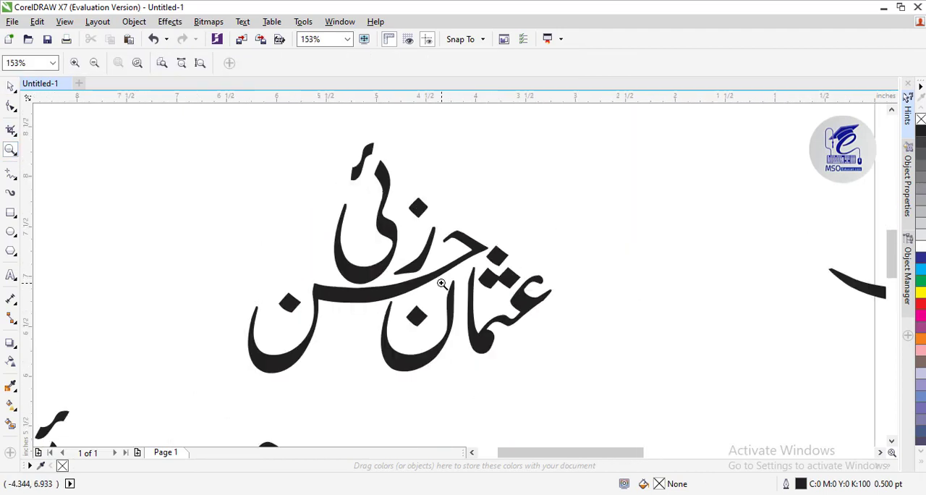
{"action": "left_click", "coordinate": [10, 86]}
{"action": "left_click_drag", "start_coordinate": [326, 301], "coordinate": [369, 302]}
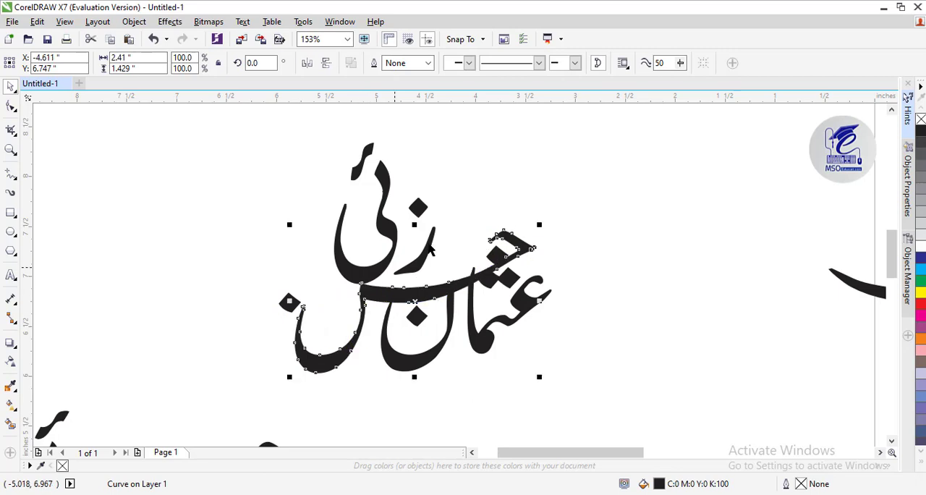
Lower the first word's three dots clear of the long stroke and align the single dot centred above the pair
{"action": "left_click", "coordinate": [509, 283]}
{"action": "left_click", "coordinate": [496, 256], "text": "shift"}
{"action": "left_click_drag", "start_coordinate": [525, 241], "coordinate": [511, 264]}
{"action": "left_click", "coordinate": [500, 292]}
{"action": "left_click_drag", "start_coordinate": [499, 297], "coordinate": [495, 300]}
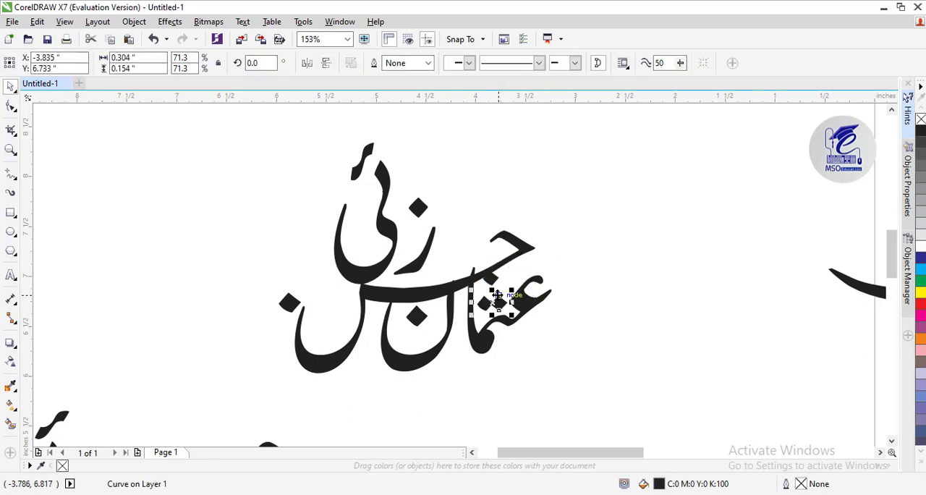
{"action": "key", "text": "ctrl+z"}
{"action": "left_click", "coordinate": [491, 277], "text": "shift"}
{"action": "key", "text": "c"}
{"action": "key", "text": "Down"}
{"action": "key", "text": "Down"}
{"action": "key", "text": "Down"}
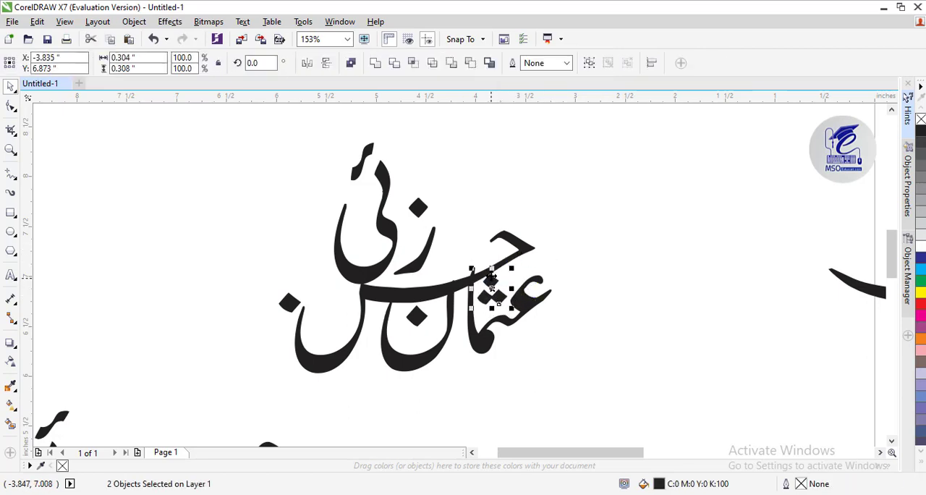
Shift the last word's letters, dot and hamza right above the long stroke, and place the middle word's dot inside its final bowl
{"action": "left_click", "coordinate": [440, 283]}
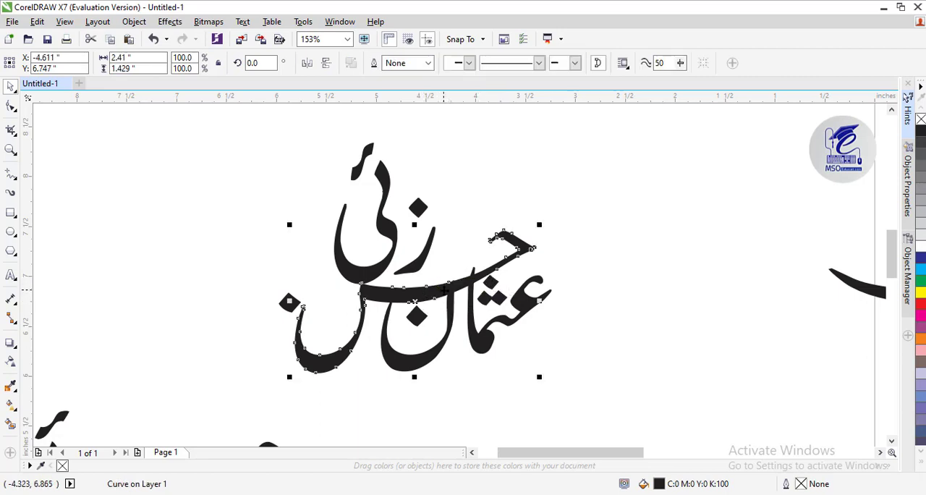
{"action": "mouse_move", "coordinate": [410, 262]}
{"action": "left_mouse_down"}
{"action": "mouse_move", "coordinate": [424, 248]}
{"action": "mouse_move", "coordinate": [428, 207]}
{"action": "mouse_move", "coordinate": [472, 210]}
{"action": "left_mouse_up"}
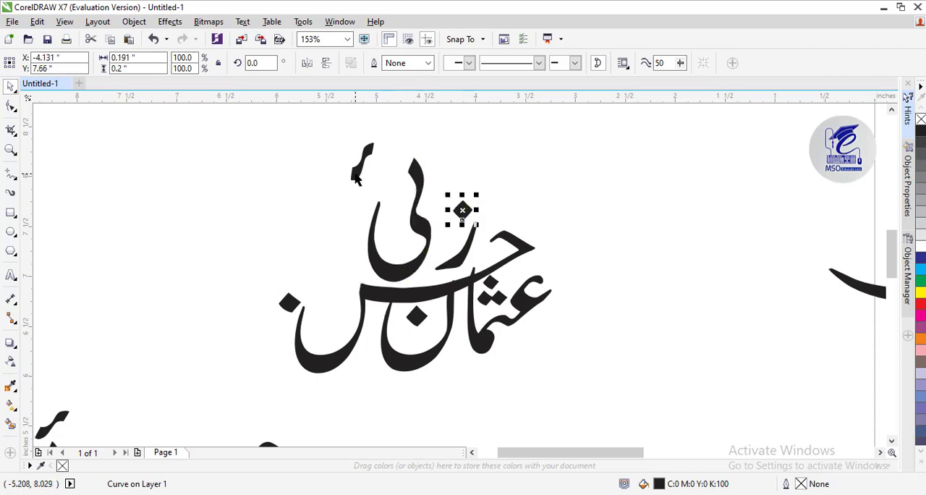
{"action": "left_click_drag", "start_coordinate": [358, 175], "coordinate": [387, 183]}
{"action": "left_click_drag", "start_coordinate": [289, 304], "coordinate": [326, 311]}
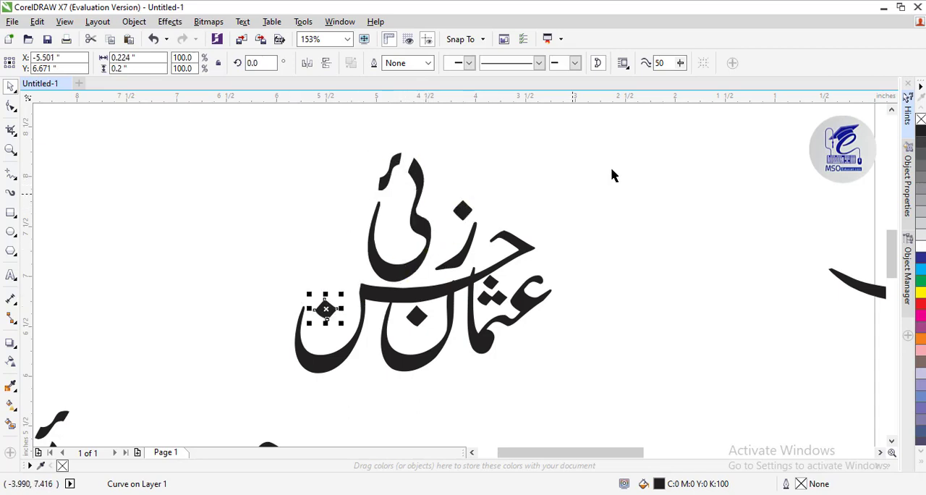
Give the middle word's curve a white 1.0 pt outline placed behind the fill
{"action": "left_click", "coordinate": [527, 265]}
{"action": "left_click", "coordinate": [523, 246]}
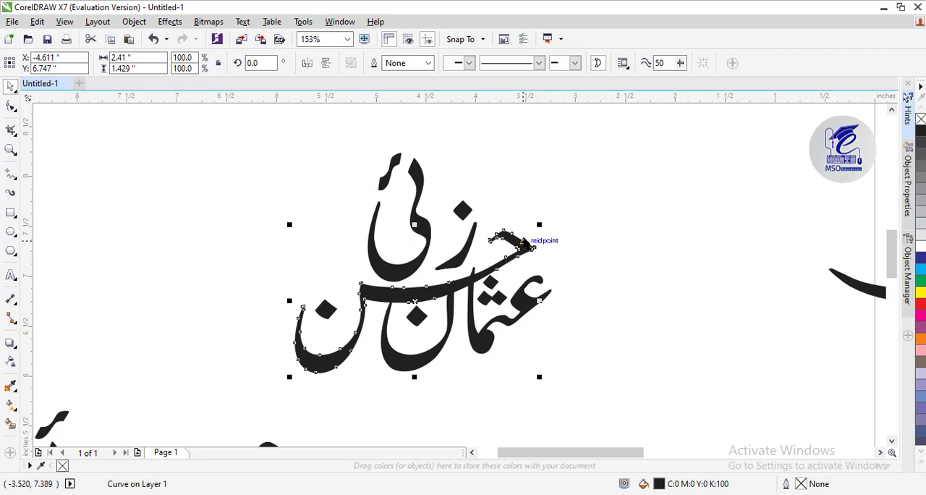
{"action": "key", "text": "F12"}
{"action": "left_click", "coordinate": [376, 165]}
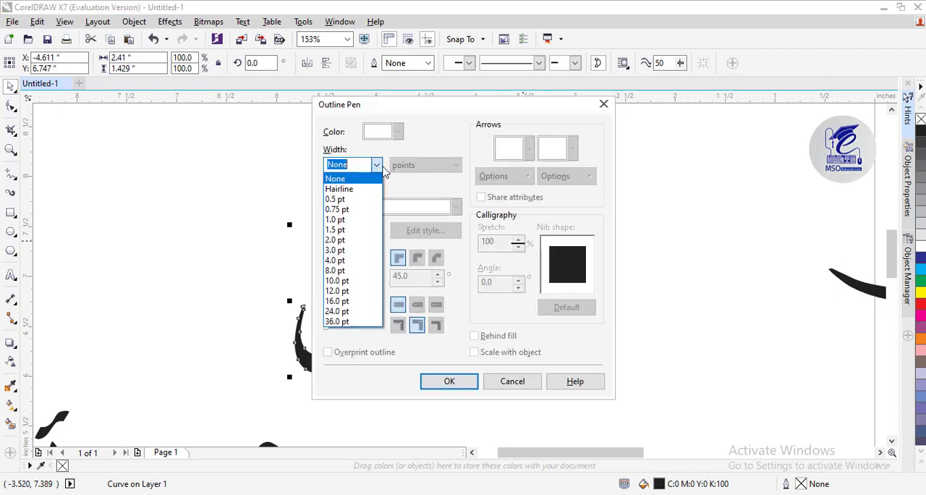
{"action": "left_click", "coordinate": [351, 215]}
{"action": "left_click", "coordinate": [397, 132]}
{"action": "left_click", "coordinate": [412, 157]}
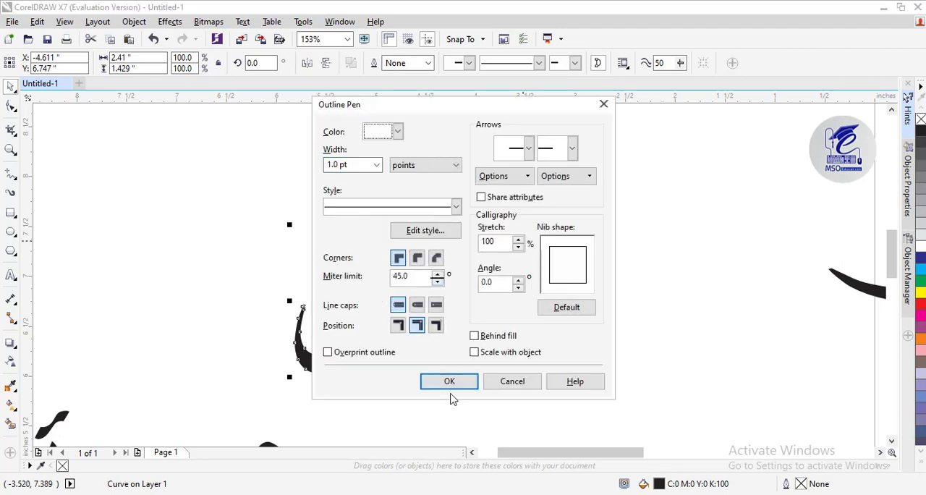
{"action": "left_click", "coordinate": [474, 336]}
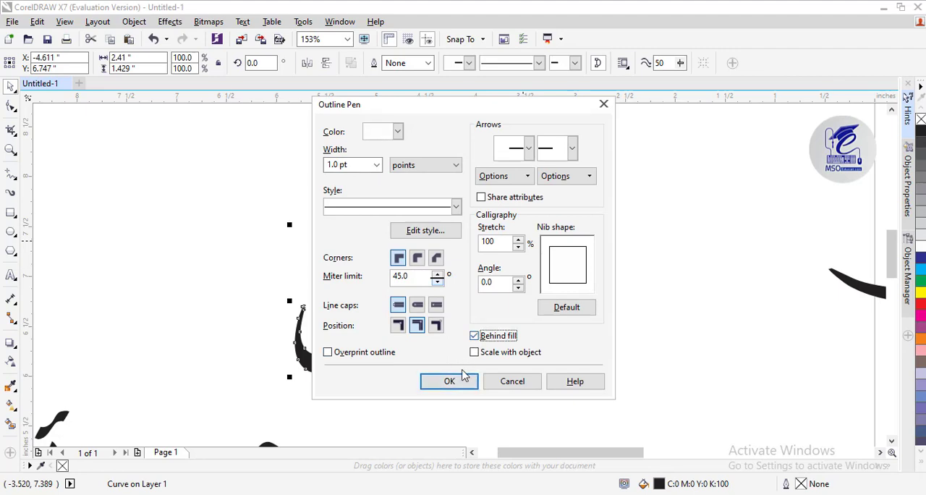
{"action": "left_click", "coordinate": [449, 381]}
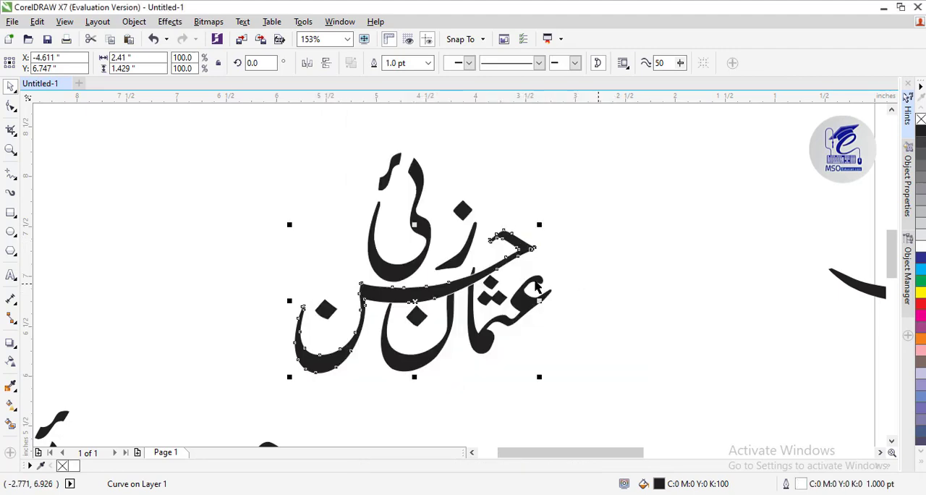
Increase the middle word's white outline width to 1.5 pt
{"action": "key", "text": "F12"}
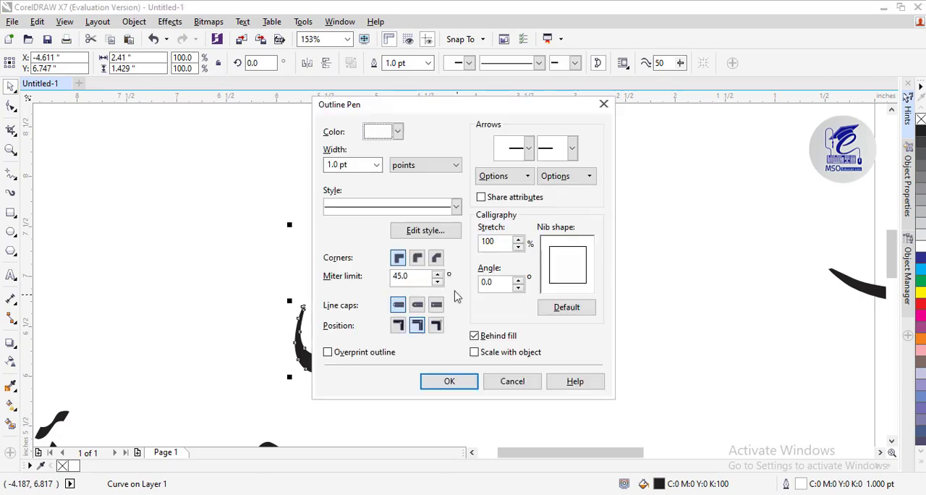
{"action": "left_click", "coordinate": [377, 165]}
{"action": "left_click", "coordinate": [345, 230]}
{"action": "left_click", "coordinate": [449, 381]}
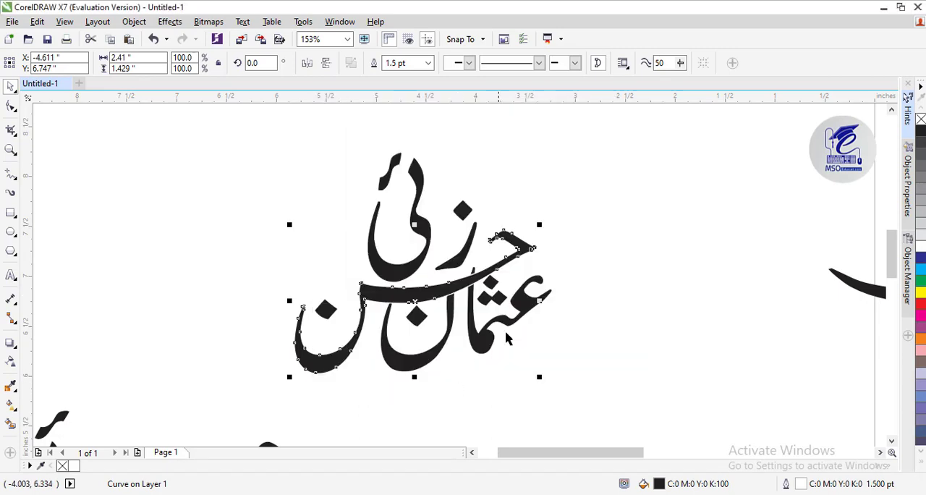
Nudge the first word's final bowl slightly up and right behind the long stroke
{"action": "left_click", "coordinate": [11, 149]}
{"action": "left_click", "coordinate": [441, 301]}
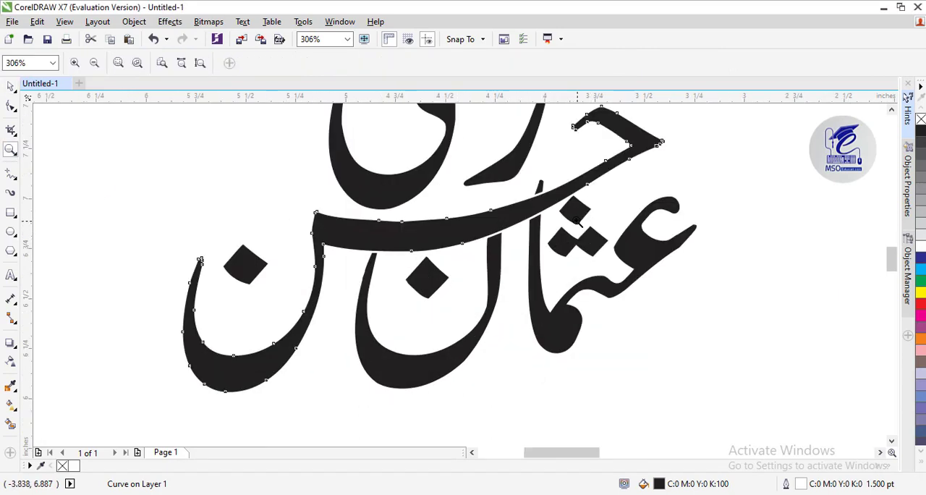
{"action": "left_click", "coordinate": [10, 85]}
{"action": "left_click", "coordinate": [145, 177]}
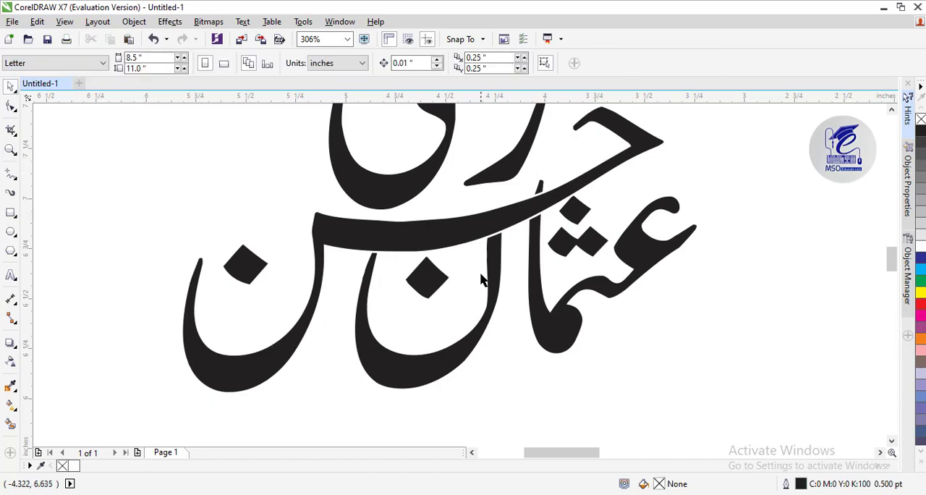
{"action": "left_click", "coordinate": [496, 302]}
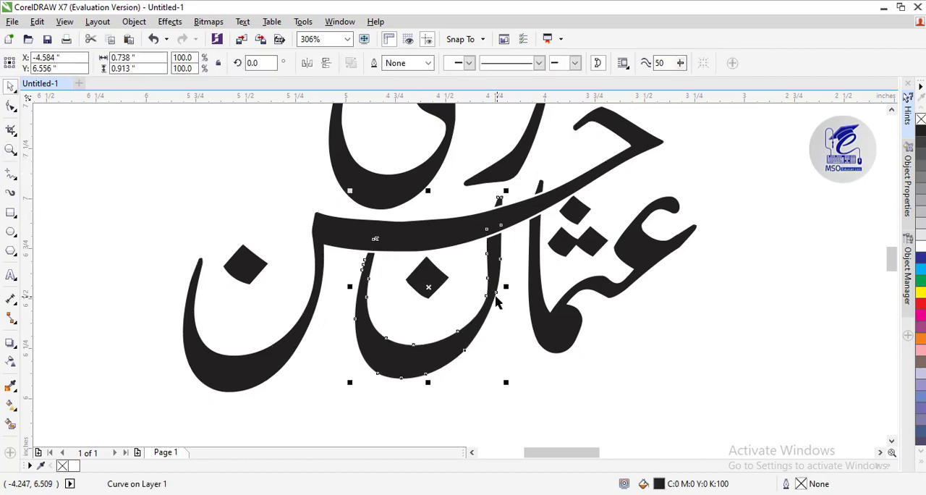
{"action": "key", "text": "Right"}
{"action": "key", "text": "Right"}
{"action": "key", "text": "Right"}
{"action": "key", "text": "Right"}
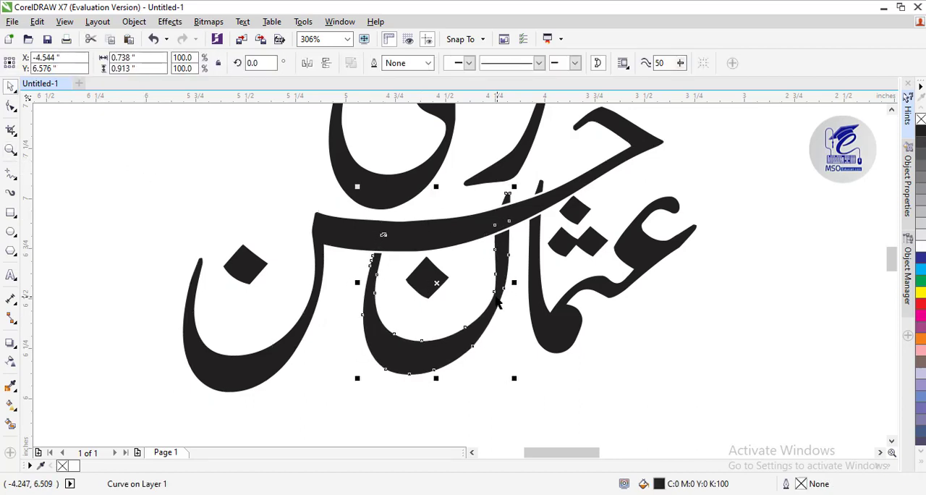
{"action": "left_click", "coordinate": [677, 334]}
Place a horizontal guideline beneath the bowls and raise the middle word's curve 0.02 inch
{"action": "right_click", "coordinate": [432, 235]}
{"action": "left_click", "coordinate": [13, 150]}
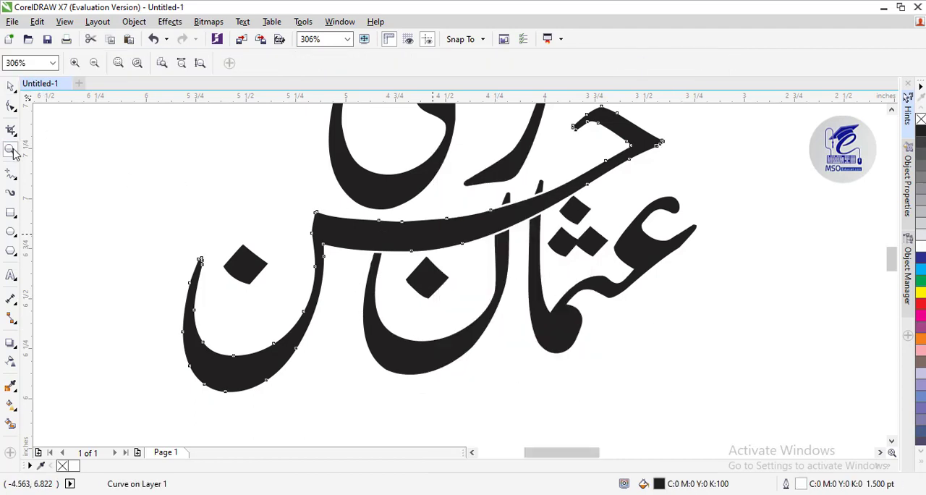
{"action": "right_click", "coordinate": [497, 224]}
{"action": "left_click", "coordinate": [11, 87]}
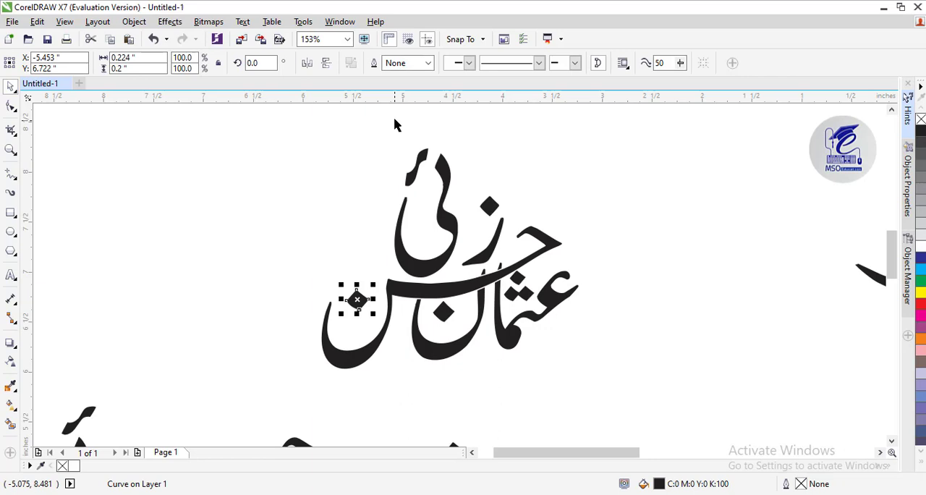
{"action": "left_click_drag", "start_coordinate": [396, 97], "coordinate": [374, 353]}
{"action": "left_click", "coordinate": [601, 341]}
{"action": "left_click", "coordinate": [363, 362]}
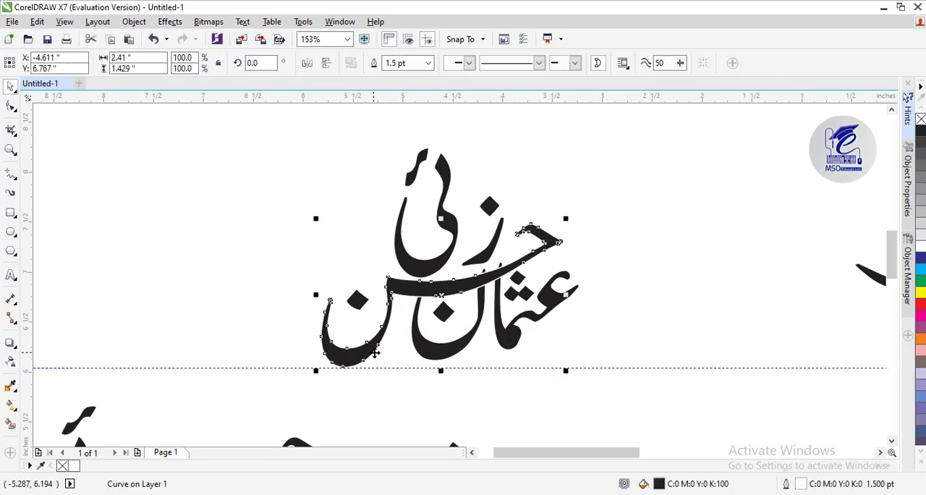
Raise the tip nodes of the first word's final bowl and tall letter so both tips extend farther above the long stroke
{"action": "left_click", "coordinate": [489, 325]}
{"action": "left_click", "coordinate": [11, 105]}
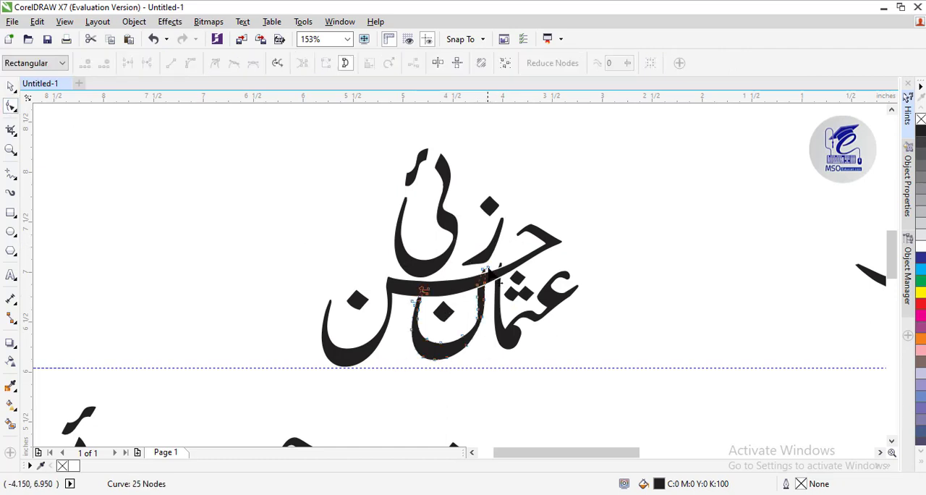
{"action": "left_click_drag", "start_coordinate": [471, 292], "coordinate": [472, 299]}
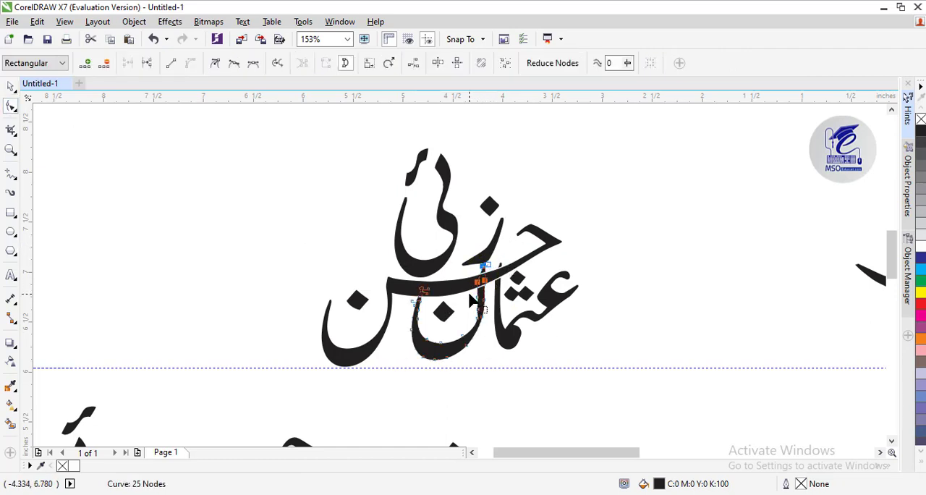
{"action": "left_click", "coordinate": [499, 274]}
{"action": "left_click", "coordinate": [495, 288]}
{"action": "left_click_drag", "start_coordinate": [505, 248], "coordinate": [491, 281]}
{"action": "key", "text": "Up"}
{"action": "key", "text": "Up"}
{"action": "key", "text": "Up"}
{"action": "key", "text": "Up"}
{"action": "key", "text": "Up"}
{"action": "left_click", "coordinate": [13, 88]}
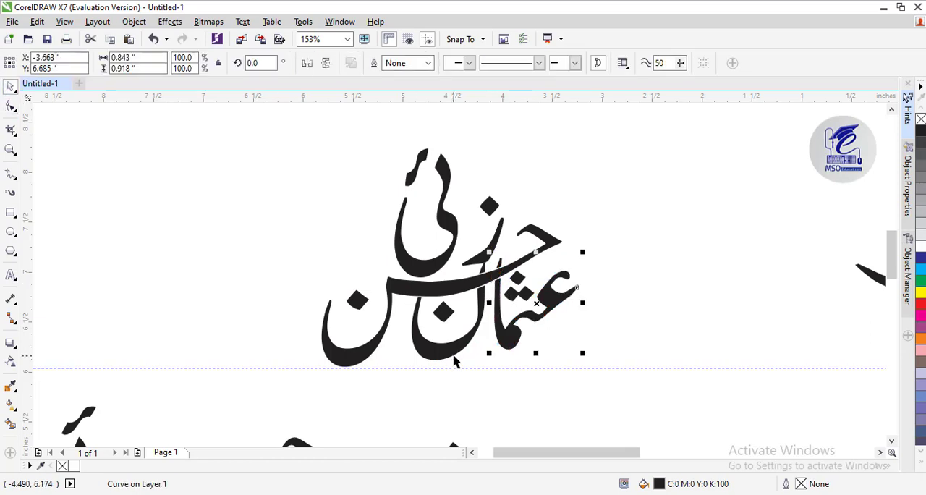
Nudge the whole first word with its dots down so its final bowl rests on the horizontal guideline
{"action": "left_click", "coordinate": [454, 355], "text": "shift"}
{"action": "left_click", "coordinate": [480, 311], "text": "shift"}
{"action": "left_click", "coordinate": [443, 313], "text": "shift"}
{"action": "left_click", "coordinate": [529, 294], "text": "shift"}
{"action": "left_click", "coordinate": [519, 278], "text": "shift"}
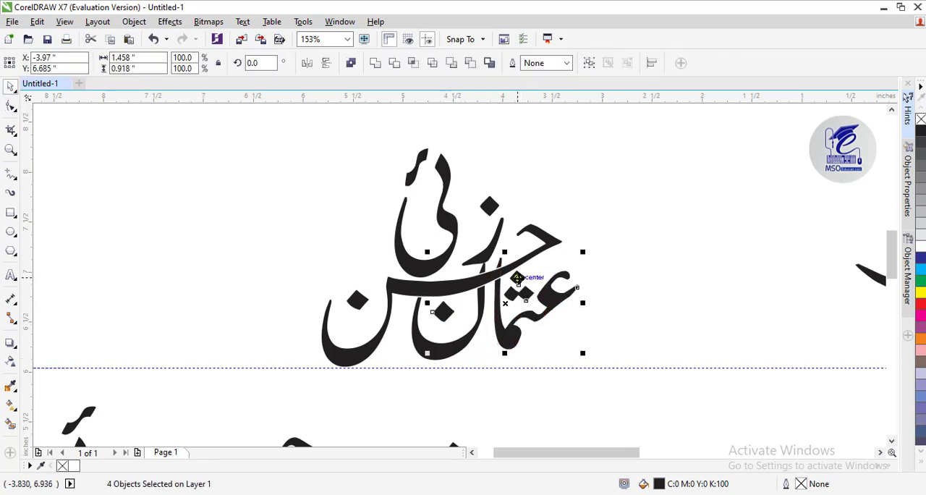
{"action": "left_click", "coordinate": [454, 348], "text": "shift"}
{"action": "key", "text": "Down"}
{"action": "key", "text": "Down"}
{"action": "key", "text": "Down"}
{"action": "key", "text": "Down"}
{"action": "key", "text": "Down"}
{"action": "key", "text": "Down"}
{"action": "left_click", "coordinate": [623, 270]}
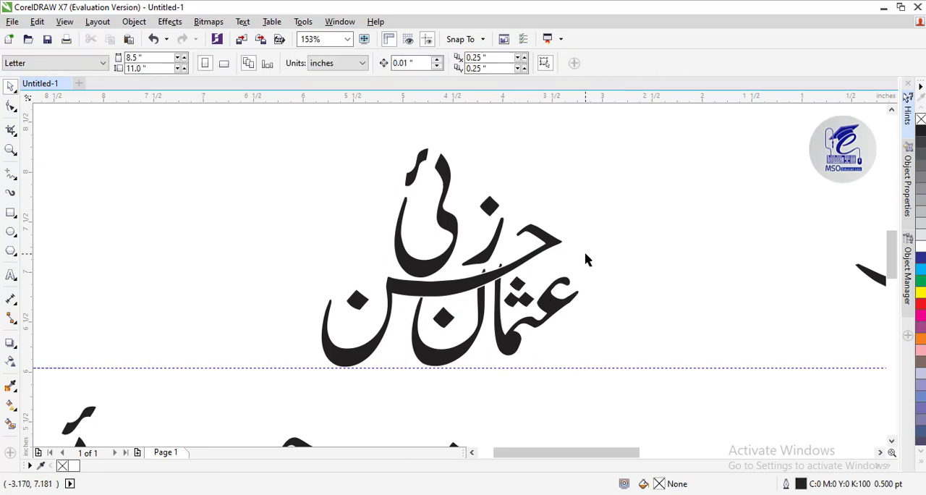
Enlarge the first word's three dots together to about 0.34 inch wide
{"action": "left_click", "coordinate": [522, 298]}
{"action": "left_click", "coordinate": [518, 282], "text": "shift"}
{"action": "left_click_drag", "start_coordinate": [541, 270], "coordinate": [543, 265]}
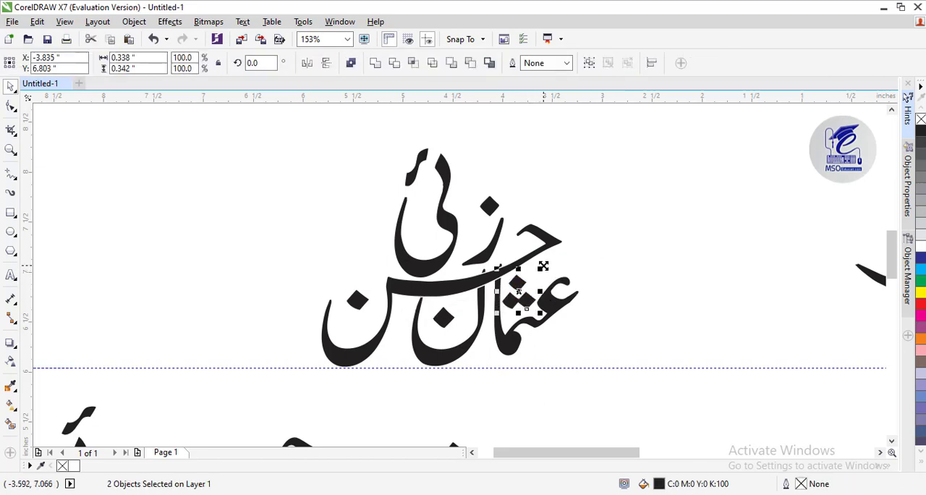
{"action": "left_click", "coordinate": [625, 249]}
Draw a straight line from the centre guideline above the last word down to the middle word's dot
{"action": "left_click", "coordinate": [551, 249]}
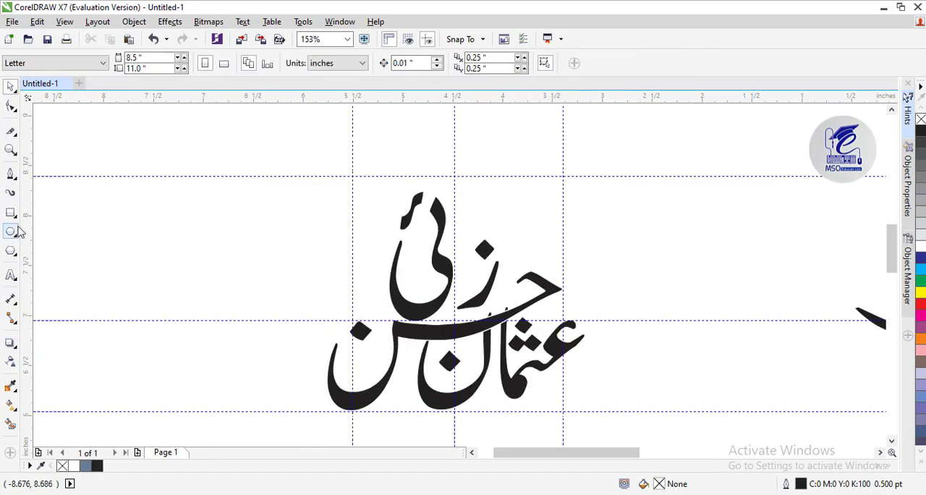
{"action": "key", "text": "F5"}
{"action": "left_click", "coordinate": [455, 155]}
{"action": "left_click", "coordinate": [361, 322]}
Convert the slanted line to a curve and shape its handles into half of a pointed dome around the last word
{"action": "key", "text": "F10"}
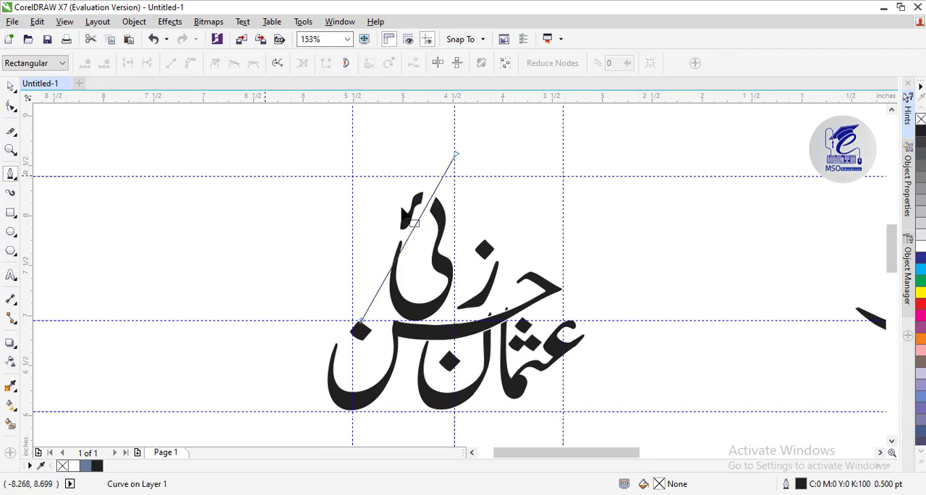
{"action": "mouse_move", "coordinate": [410, 248]}
{"action": "left_mouse_down"}
{"action": "mouse_move", "coordinate": [386, 199]}
{"action": "mouse_move", "coordinate": [389, 178]}
{"action": "mouse_move", "coordinate": [376, 182]}
{"action": "mouse_move", "coordinate": [414, 200]}
{"action": "left_mouse_up"}
{"action": "left_click", "coordinate": [429, 166]}
{"action": "left_click", "coordinate": [250, 65]}
{"action": "left_click_drag", "start_coordinate": [368, 238], "coordinate": [351, 184]}
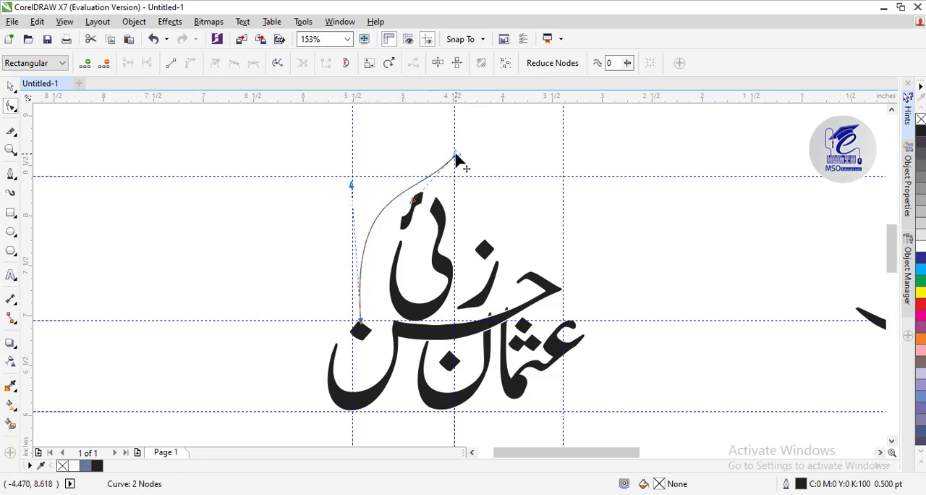
{"action": "left_click_drag", "start_coordinate": [414, 200], "coordinate": [421, 192]}
Create a horizontally mirrored copy of the half-dome curve to complete the other side of the pointed dome
{"action": "left_click", "coordinate": [11, 87]}
{"action": "left_click_drag", "start_coordinate": [357, 238], "coordinate": [484, 250]}
{"action": "key", "text": "ctrl+z"}
{"action": "right_click", "coordinate": [484, 250]}
Combine the two half-dome curves and join their end nodes at the apex
{"action": "left_click", "coordinate": [10, 150]}
{"action": "left_click_drag", "start_coordinate": [443, 145], "coordinate": [467, 165]}
{"action": "key", "text": "ctrl+l"}
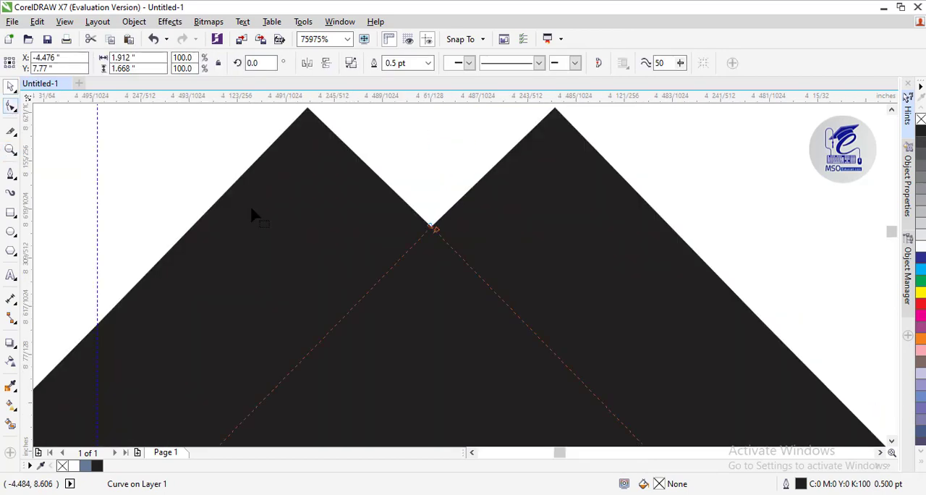
{"action": "left_click", "coordinate": [11, 106]}
{"action": "left_click_drag", "start_coordinate": [433, 228], "coordinate": [433, 229]}
Duplicate the dome outline as a smaller concentric copy scaled to 90.3% inside the original
{"action": "left_click", "coordinate": [11, 150]}
{"action": "scroll", "coordinate": [505, 290], "scroll_direction": "down", "scroll_amount": 8}
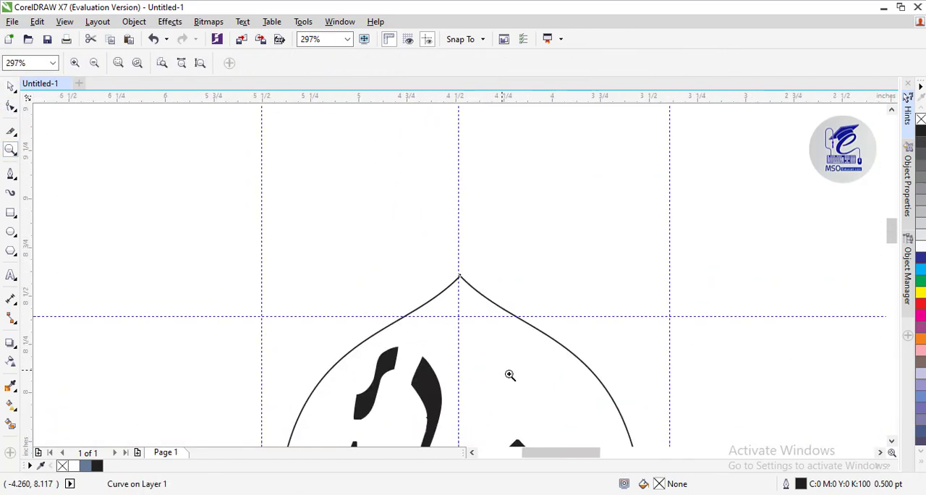
{"action": "key", "text": "space"}
{"action": "left_click_drag", "start_coordinate": [689, 114], "coordinate": [670, 115]}
{"action": "right_click", "coordinate": [671, 116]}
{"action": "scroll", "coordinate": [477, 145], "scroll_direction": "down", "scroll_amount": 6}
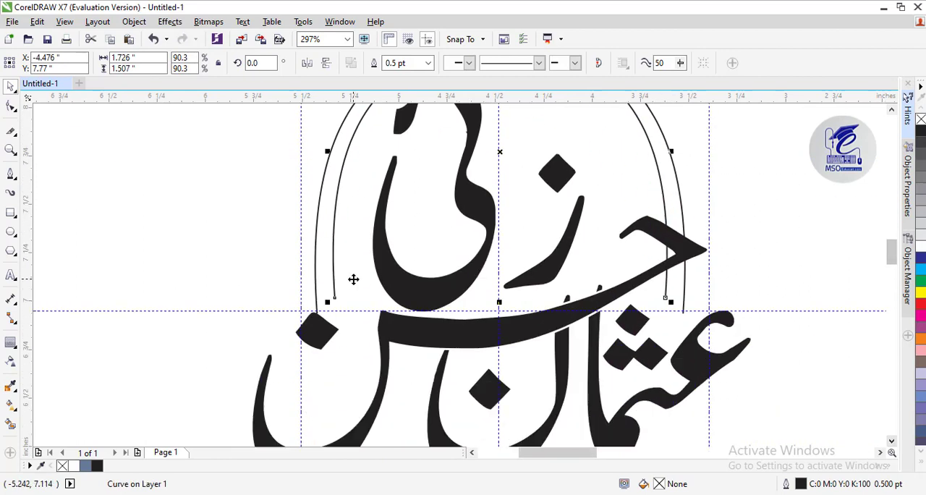
Edit the inner dome's nodes, extending both lower ends down to the horizontal guideline and lowering the apex node
{"action": "key", "text": "F10"}
{"action": "left_click_drag", "start_coordinate": [668, 298], "coordinate": [669, 311]}
{"action": "left_click_drag", "start_coordinate": [334, 297], "coordinate": [334, 307]}
{"action": "scroll", "coordinate": [334, 311], "scroll_direction": "up", "scroll_amount": 3}
{"action": "left_click", "coordinate": [500, 197]}
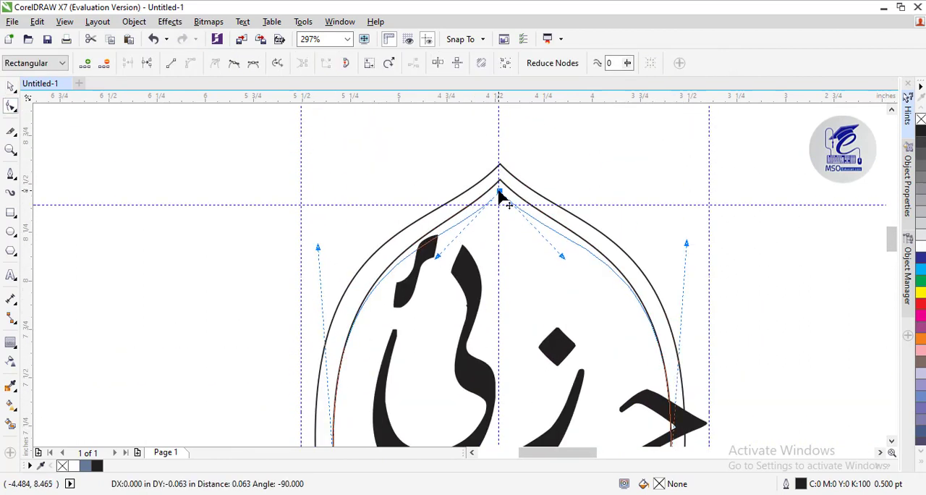
{"action": "scroll", "coordinate": [502, 205], "scroll_direction": "down", "scroll_amount": 3}
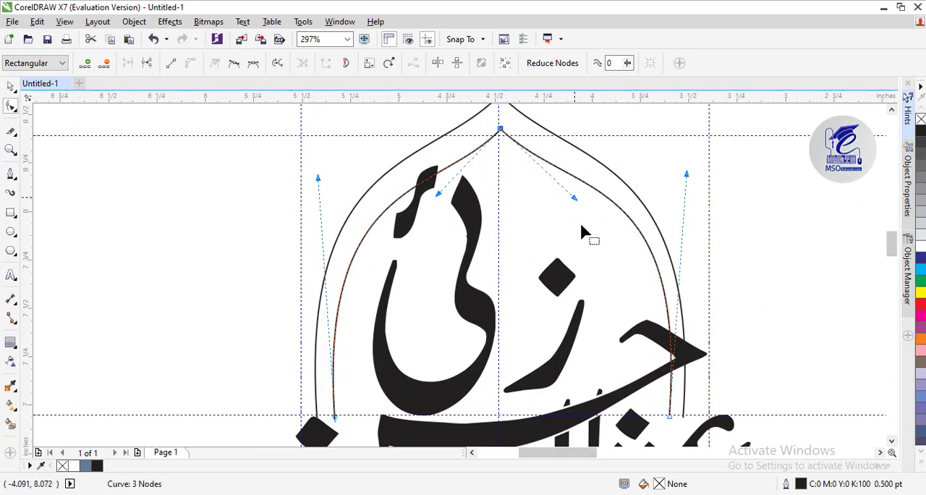
Spread the inner dome's end nodes outward toward the outer curve, and shift the dome outlines slightly upward
{"action": "left_click_drag", "start_coordinate": [671, 423], "coordinate": [676, 411]}
{"action": "left_click_drag", "start_coordinate": [335, 418], "coordinate": [327, 416]}
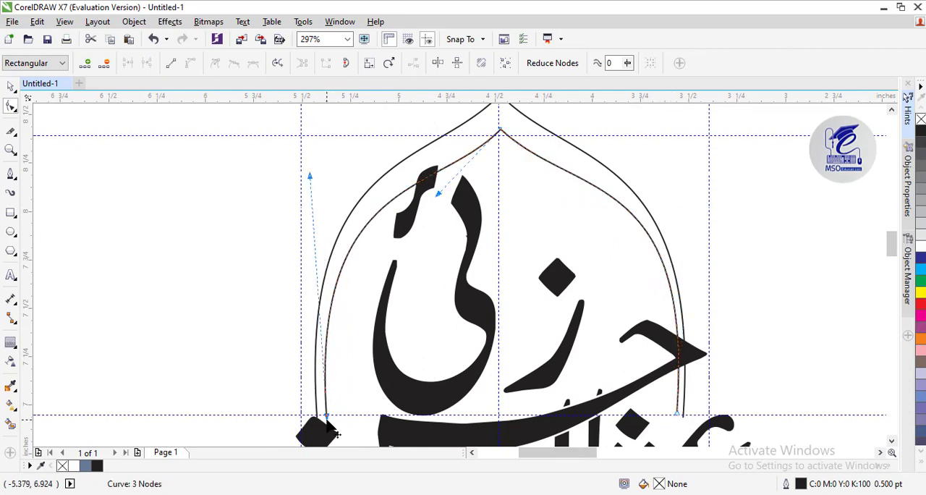
{"action": "left_click", "coordinate": [676, 413]}
{"action": "left_click", "coordinate": [11, 86]}
{"action": "mouse_move", "coordinate": [638, 221]}
{"action": "left_mouse_down"}
{"action": "mouse_move", "coordinate": [624, 156]}
{"action": "mouse_move", "coordinate": [638, 129]}
{"action": "left_mouse_up"}
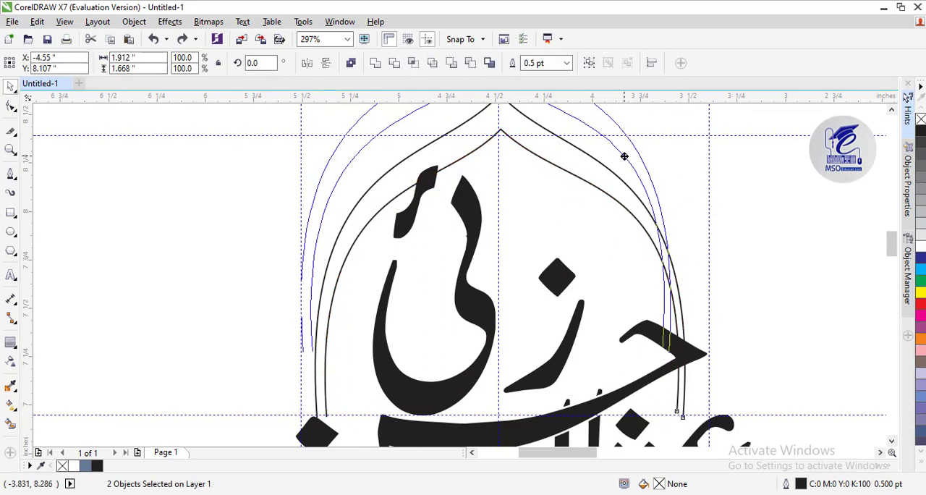
{"action": "left_click", "coordinate": [890, 110]}
{"action": "left_click", "coordinate": [217, 180]}
Draw short two-point lines across the left and right lower ends of the double dome to close the band
{"action": "left_click", "coordinate": [13, 177]}
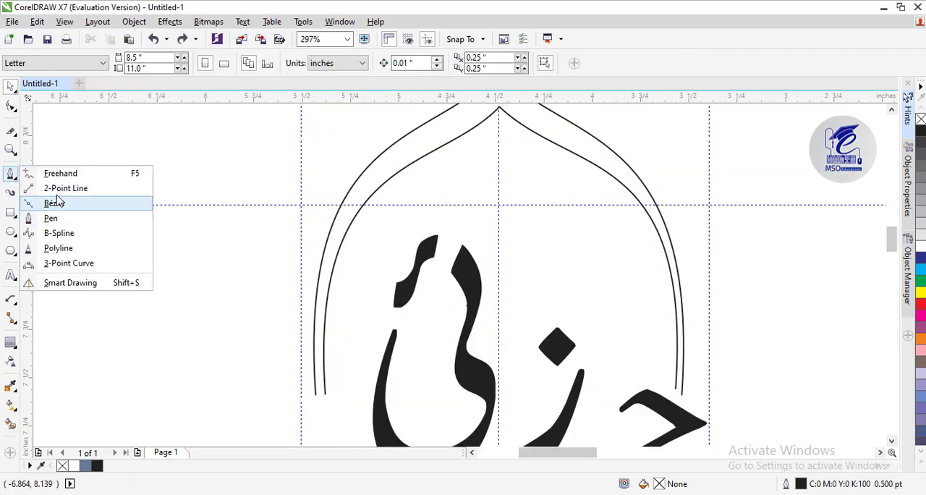
{"action": "left_click", "coordinate": [65, 188]}
{"action": "left_click_drag", "start_coordinate": [312, 388], "coordinate": [337, 391]}
{"action": "left_click_drag", "start_coordinate": [666, 377], "coordinate": [692, 382]}
{"action": "left_click", "coordinate": [10, 86]}
{"action": "left_click", "coordinate": [51, 86]}
{"action": "left_click", "coordinate": [321, 391], "text": "shift"}
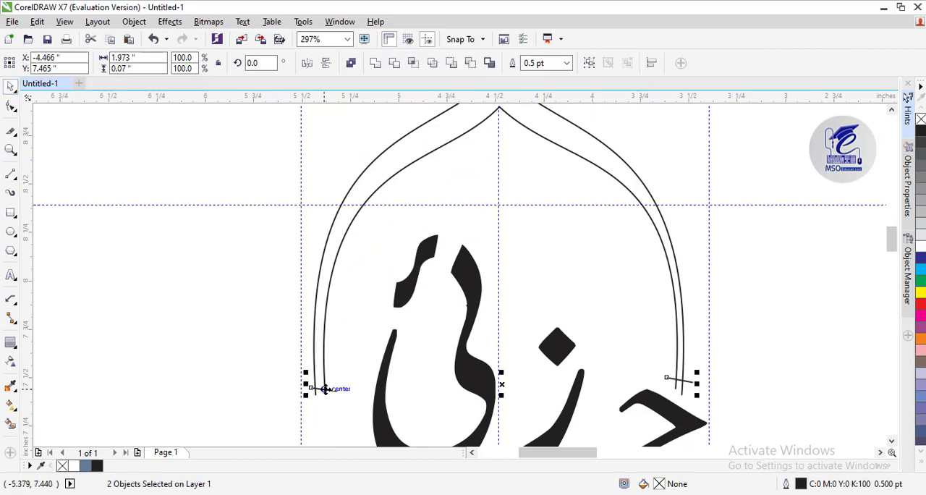
Smart Fill the band between the two dome outlines with blue-grey and move the filled shape aside
{"action": "left_click", "coordinate": [11, 423]}
{"action": "left_click", "coordinate": [361, 152]}
{"action": "left_click", "coordinate": [51, 86]}
{"action": "left_click_drag", "start_coordinate": [399, 152], "coordinate": [99, 147]}
Delete the original dome outlines and clear away the short closing lines
{"action": "left_click", "coordinate": [365, 199]}
{"action": "key", "text": "Delete"}
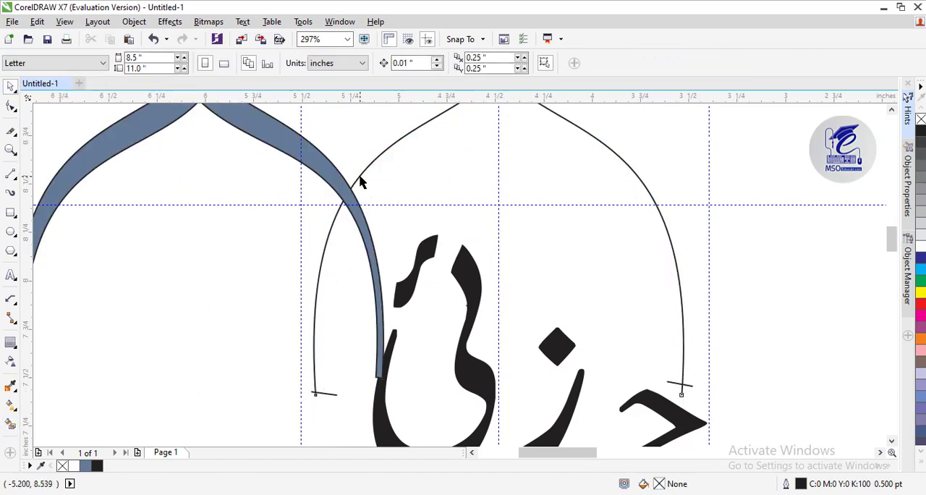
{"action": "left_click", "coordinate": [358, 175]}
{"action": "key", "text": "Delete"}
{"action": "left_click", "coordinate": [332, 394]}
{"action": "key", "text": "Delete"}
Remove the outline from the filled dome band and set it aside to the right of the stacked name
{"action": "key", "text": "F3"}
{"action": "right_click", "coordinate": [921, 118]}
{"action": "left_click_drag", "start_coordinate": [490, 200], "coordinate": [488, 231]}
{"action": "left_click_drag", "start_coordinate": [588, 302], "coordinate": [599, 303]}
{"action": "left_click_drag", "start_coordinate": [489, 216], "coordinate": [488, 198]}
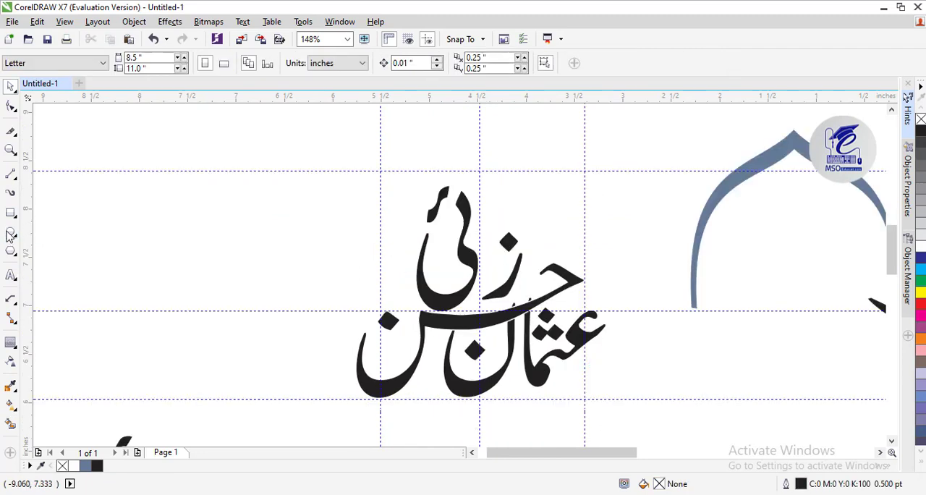
Draw an ellipse around the stacked name, position it, and narrow it to about 2.288 by 2.331 inches
{"action": "left_click", "coordinate": [10, 232]}
{"action": "left_click_drag", "start_coordinate": [359, 166], "coordinate": [595, 394]}
{"action": "left_click", "coordinate": [13, 86]}
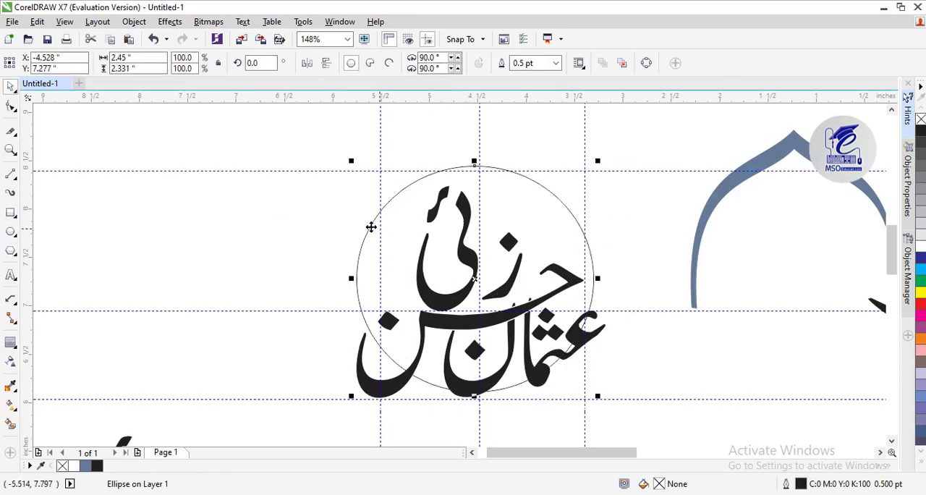
{"action": "left_click_drag", "start_coordinate": [370, 225], "coordinate": [365, 234]}
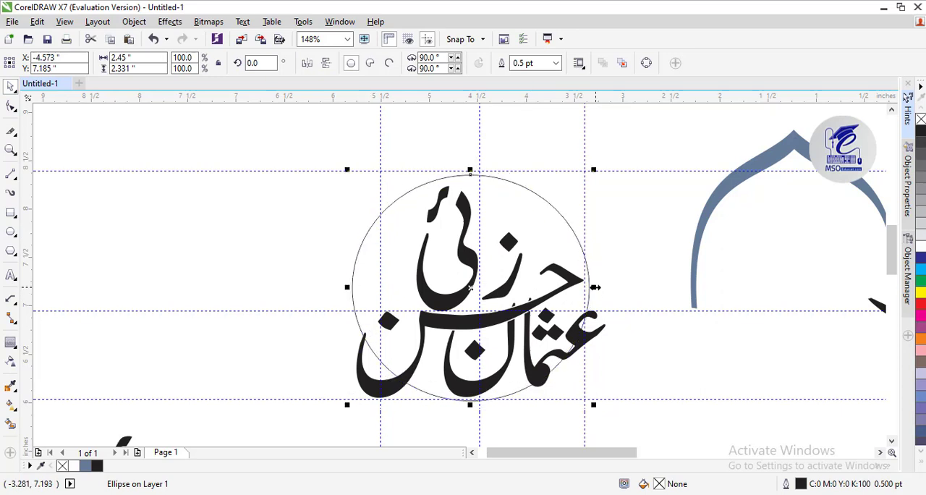
{"action": "left_click_drag", "start_coordinate": [594, 287], "coordinate": [576, 286]}
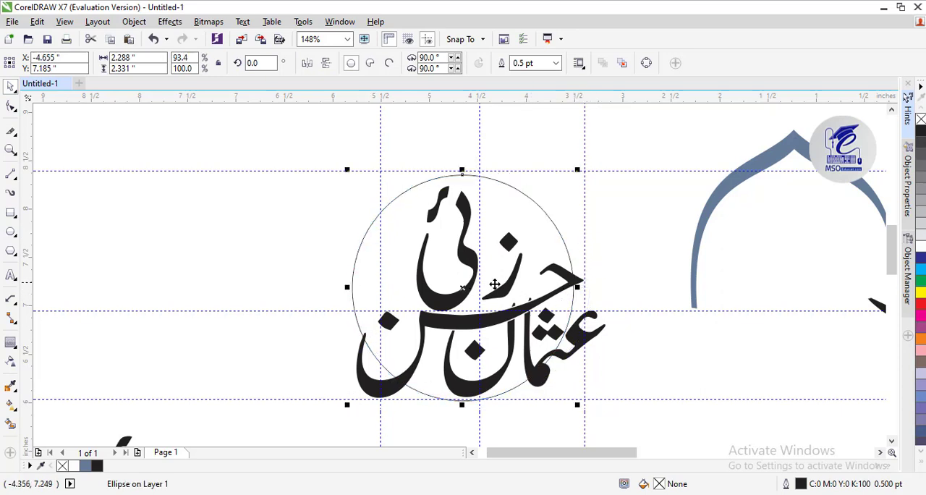
Duplicate the ellipse with a slight offset and shrink the copy to about 2.118 by 2.306 inches inside it
{"action": "left_click_drag", "start_coordinate": [469, 292], "coordinate": [469, 297]}
{"action": "left_click_drag", "start_coordinate": [584, 293], "coordinate": [573, 284]}
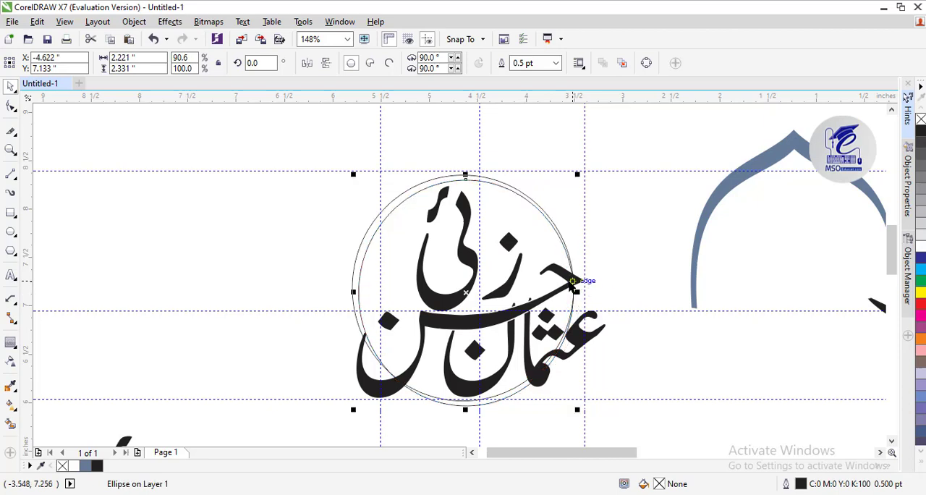
{"action": "left_click_drag", "start_coordinate": [354, 175], "coordinate": [356, 178]}
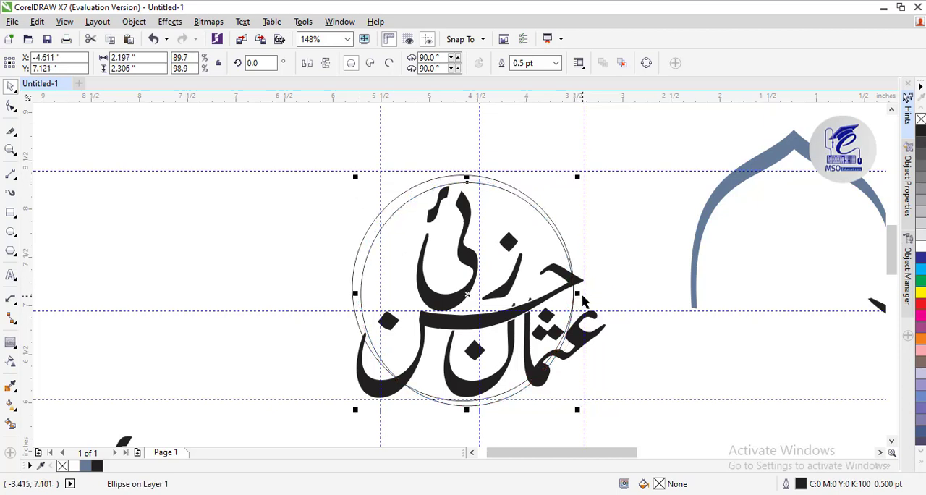
{"action": "left_click_drag", "start_coordinate": [576, 293], "coordinate": [572, 289]}
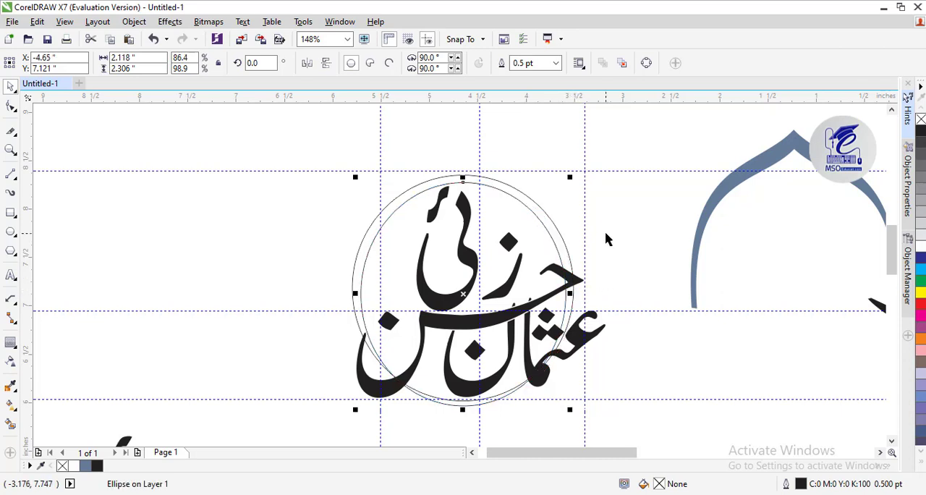
{"action": "left_click_drag", "start_coordinate": [355, 293], "coordinate": [354, 293]}
Stretch the ellipses leftward, making the outer one about 2.349 inches wide and the inner one about 2.199 inches wide
{"action": "left_click", "coordinate": [10, 151]}
{"action": "left_click", "coordinate": [391, 323]}
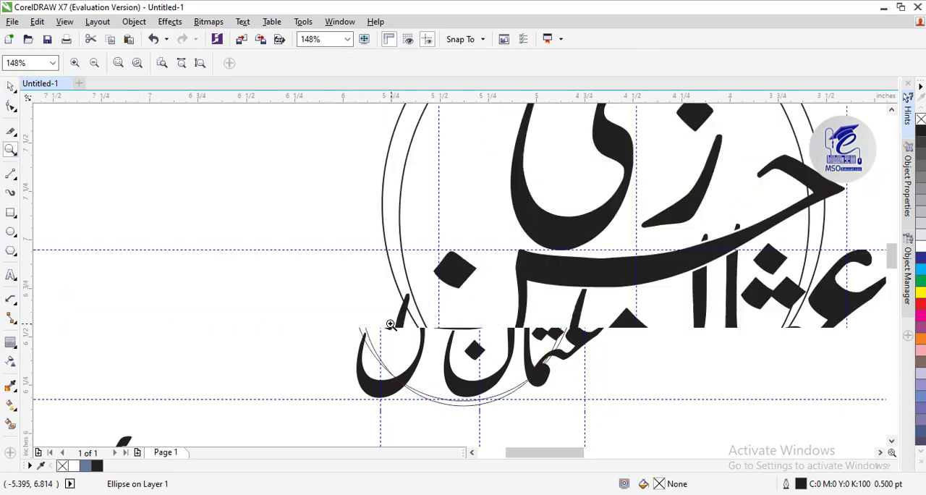
{"action": "left_click", "coordinate": [11, 88]}
{"action": "left_click", "coordinate": [390, 265]}
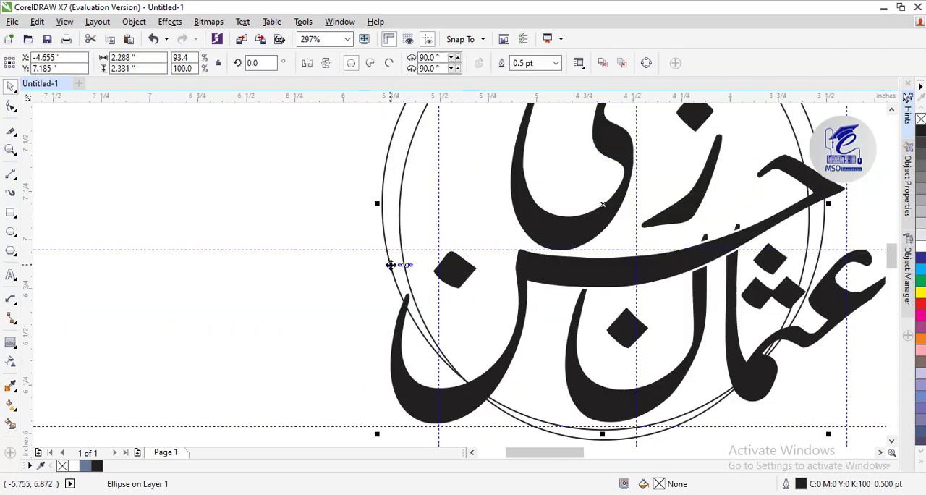
{"action": "left_click_drag", "start_coordinate": [376, 206], "coordinate": [364, 206]}
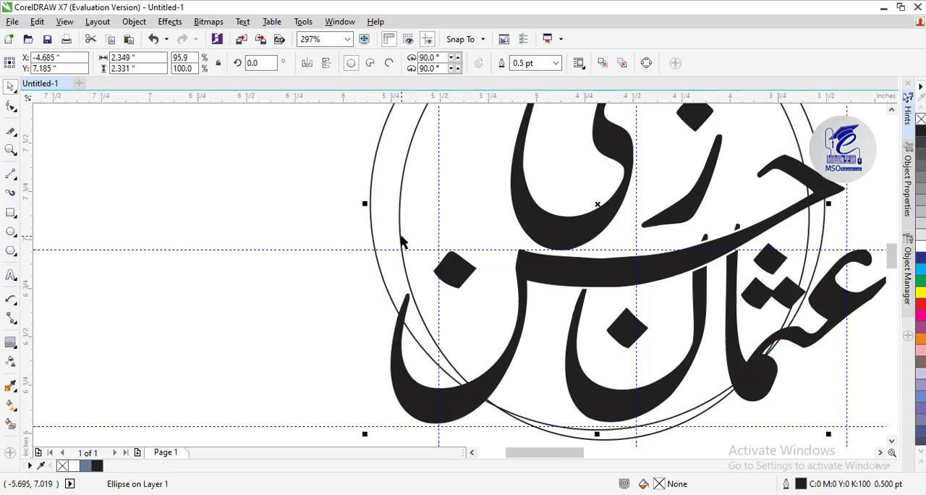
{"action": "left_click", "coordinate": [397, 219]}
{"action": "left_click", "coordinate": [398, 217]}
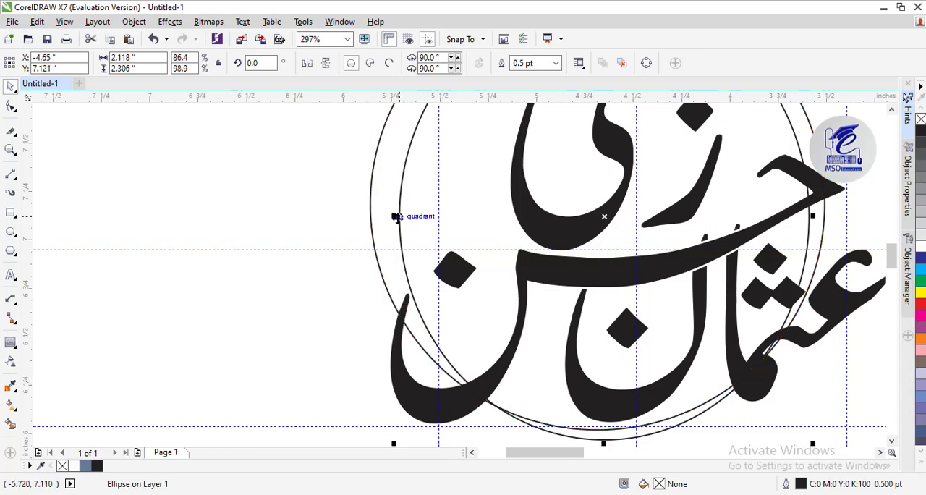
{"action": "left_click_drag", "start_coordinate": [393, 215], "coordinate": [380, 220]}
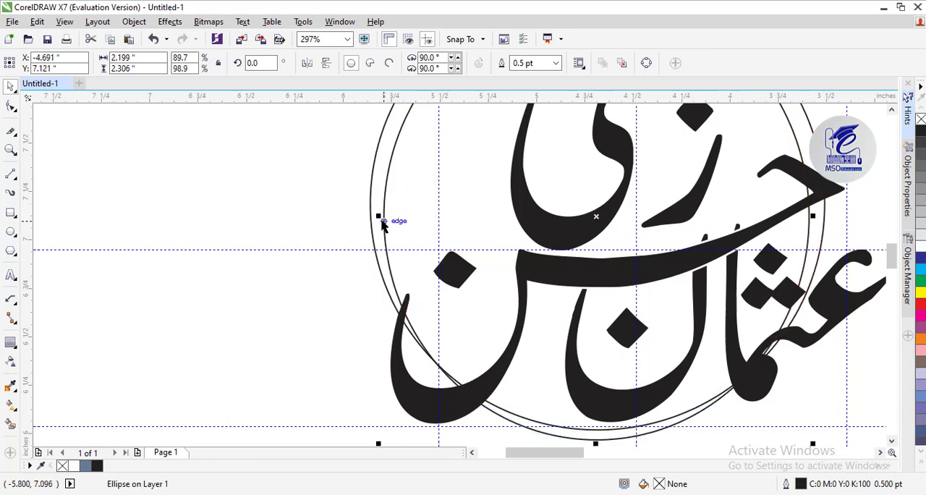
Smart Fill the upper band between the two ellipses with blue-grey, ending where it meets the letters
{"action": "left_click", "coordinate": [10, 150]}
{"action": "right_click", "coordinate": [570, 230]}
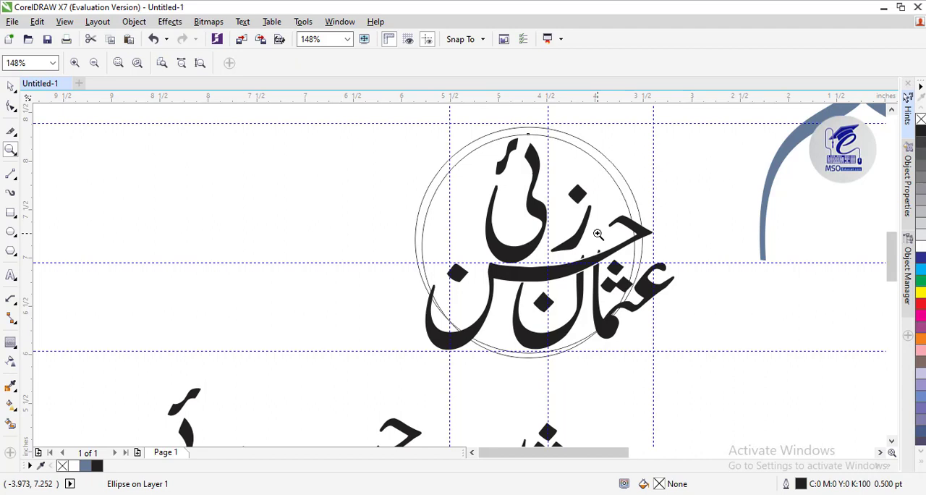
{"action": "left_click", "coordinate": [11, 423]}
{"action": "left_click", "coordinate": [460, 154]}
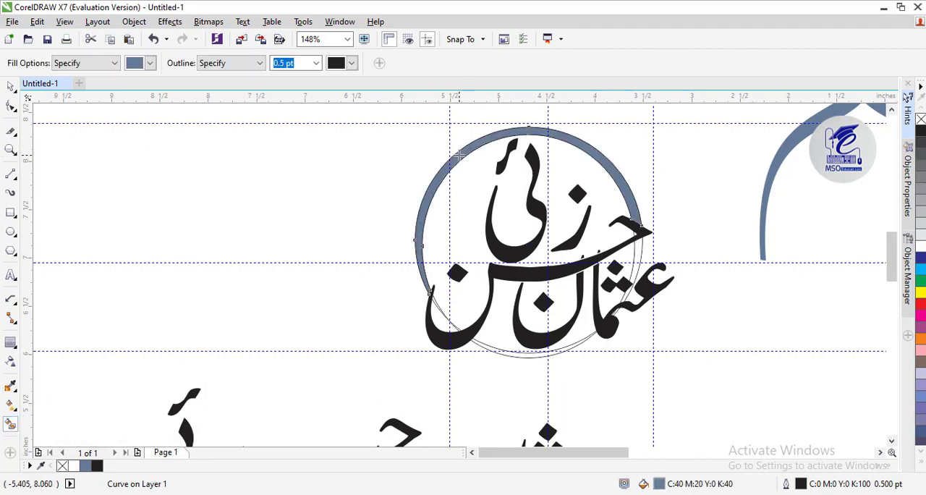
{"action": "left_click", "coordinate": [13, 86]}
{"action": "left_click_drag", "start_coordinate": [456, 152], "coordinate": [214, 167]}
{"action": "key", "text": "ctrl+z"}
Delete the two original construction ellipses, keeping the guidelines and the filled ring band
{"action": "left_click", "coordinate": [516, 353]}
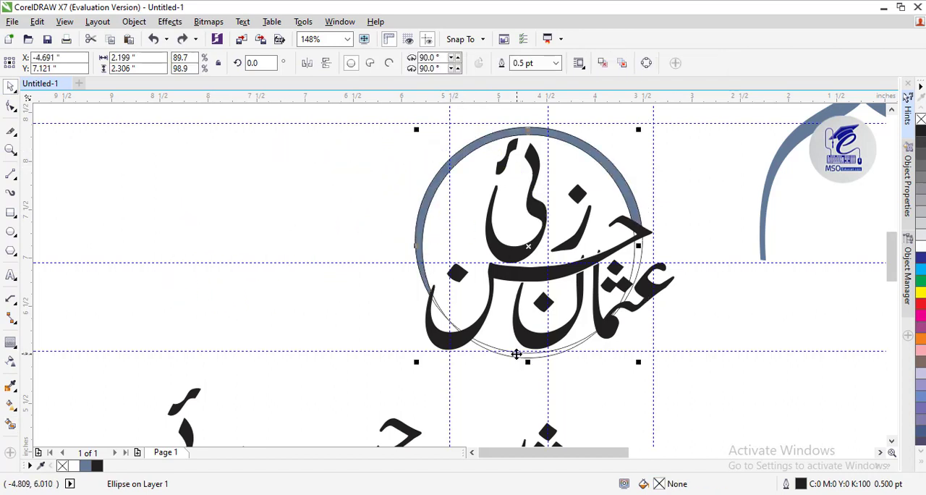
{"action": "left_click", "coordinate": [515, 362]}
{"action": "left_click", "coordinate": [513, 352]}
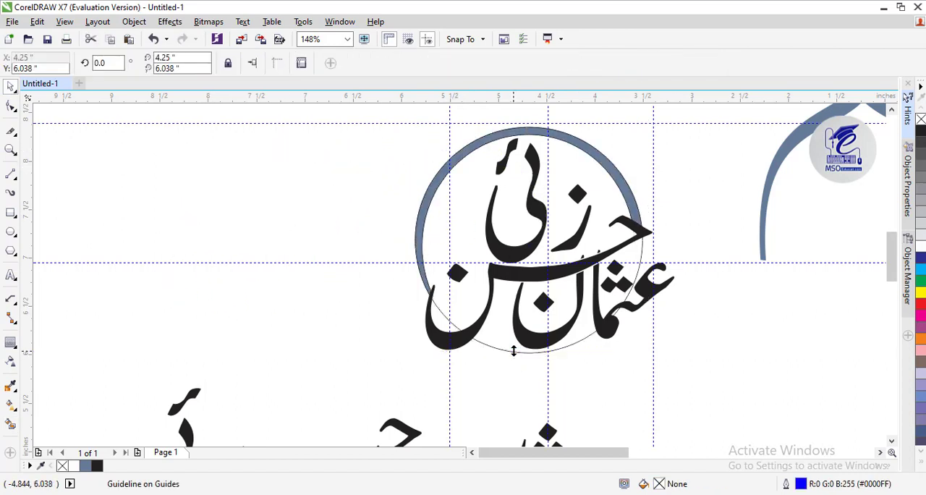
{"action": "key", "text": "Delete"}
{"action": "key", "text": "ctrl+z"}
{"action": "left_click", "coordinate": [480, 343]}
{"action": "key", "text": "Delete"}
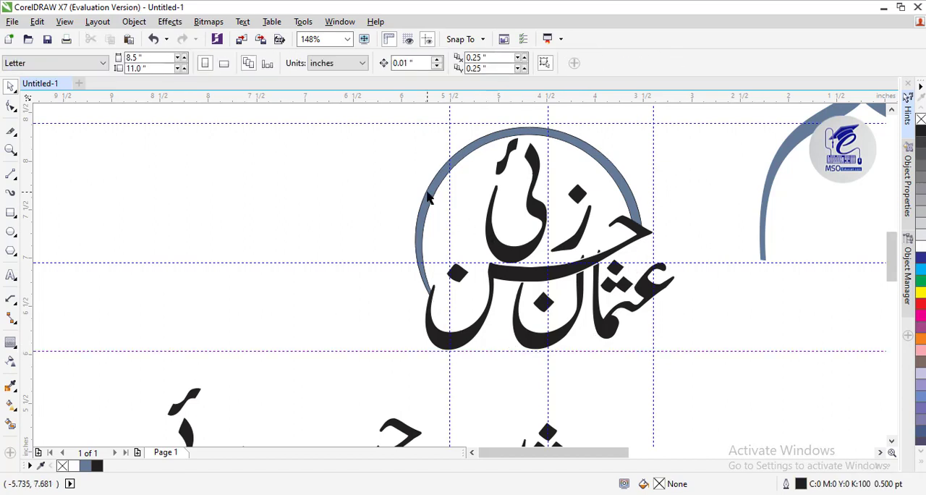
Remove the black outline from the filled ring band
{"action": "left_click", "coordinate": [427, 193]}
{"action": "left_click", "coordinate": [920, 119]}
{"action": "left_click", "coordinate": [687, 169]}
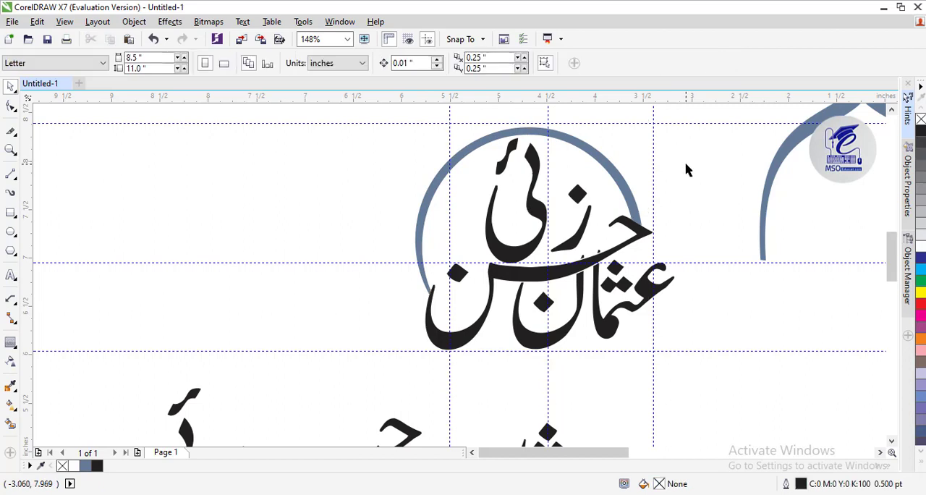
Apply a linear fountain fill to the ring band, running from its upper right to its lower left end
{"action": "left_click", "coordinate": [634, 206]}
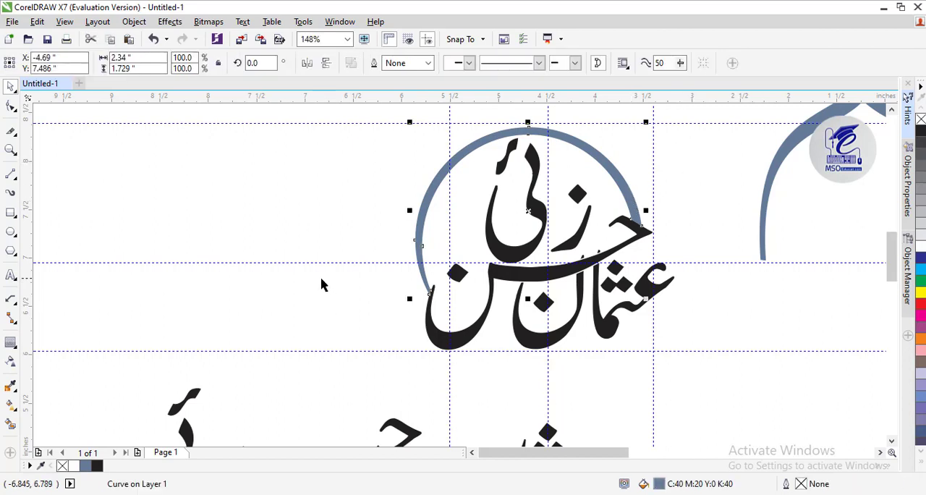
{"action": "left_click", "coordinate": [11, 428]}
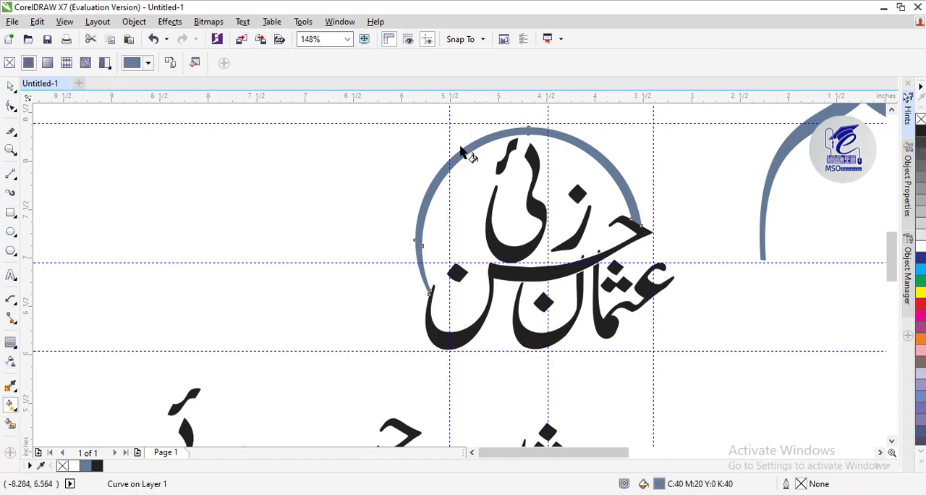
{"action": "left_click_drag", "start_coordinate": [589, 144], "coordinate": [410, 291]}
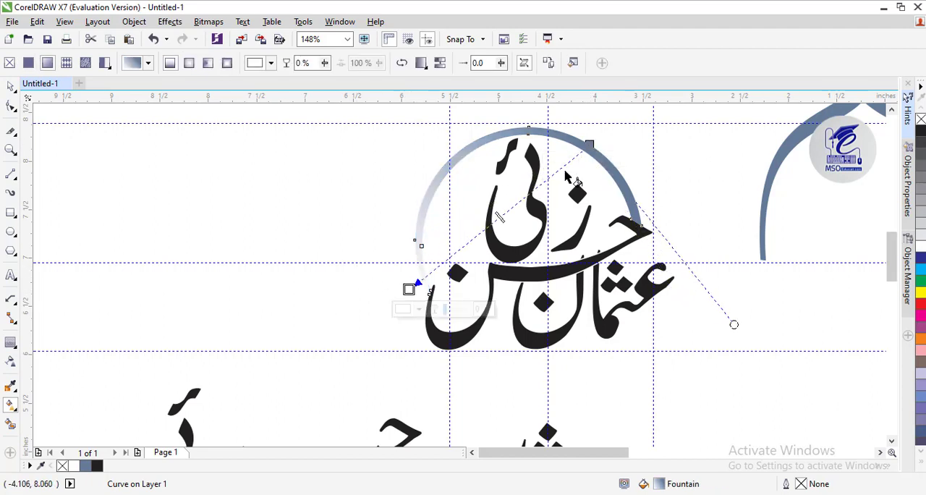
Set the fountain fill's start colour to orange-brown, C 22, M 54, Y 100, K 5
{"action": "left_click", "coordinate": [589, 144]}
{"action": "left_click", "coordinate": [271, 63]}
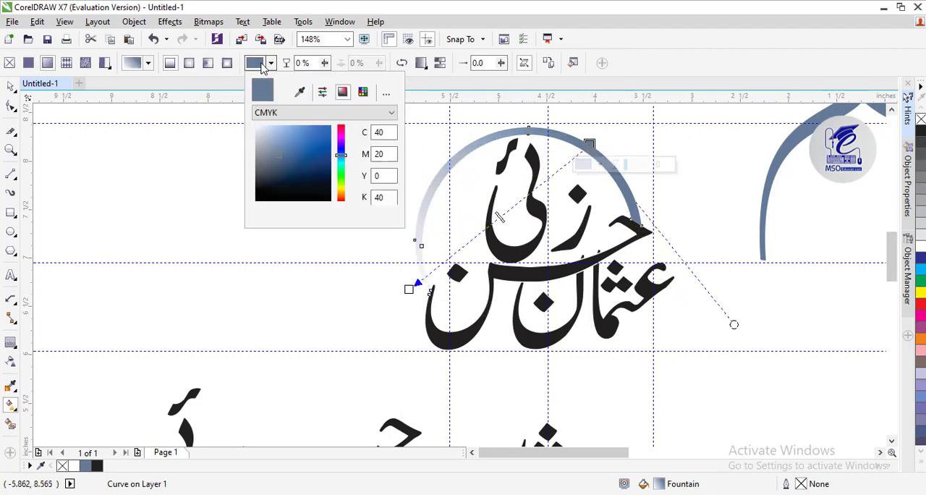
{"action": "left_click_drag", "start_coordinate": [339, 159], "coordinate": [340, 193]}
{"action": "left_click", "coordinate": [322, 140]}
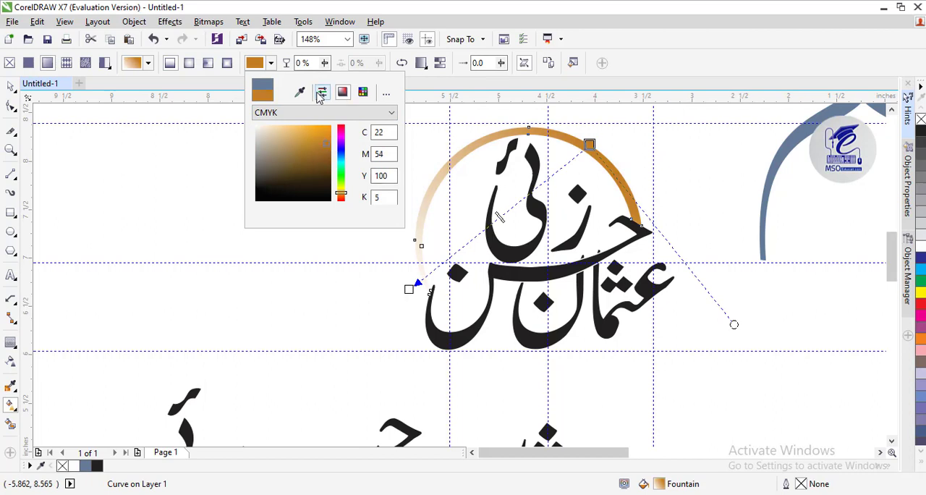
{"action": "left_click", "coordinate": [260, 68]}
Change the fountain fill's white end colour to a pale golden yellow and deselect the ring band
{"action": "left_click", "coordinate": [409, 289]}
{"action": "left_click", "coordinate": [405, 311]}
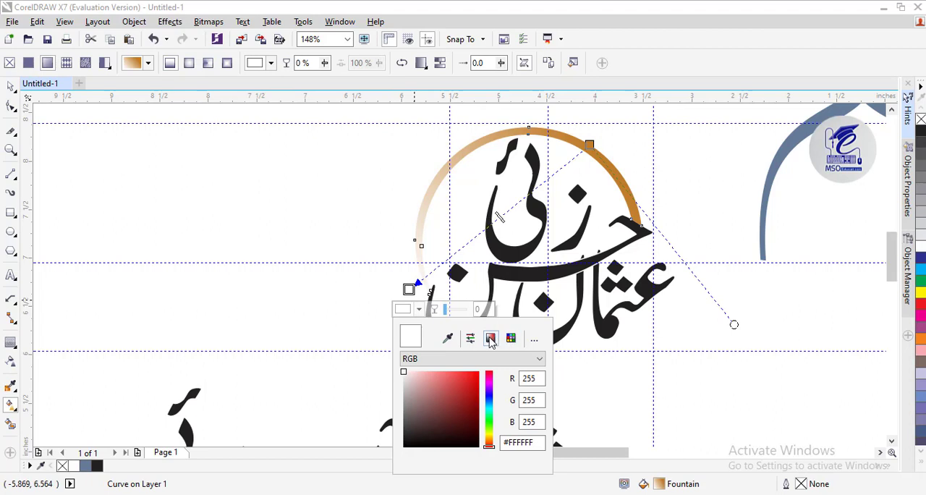
{"action": "mouse_move", "coordinate": [489, 441]}
{"action": "left_mouse_down"}
{"action": "mouse_move", "coordinate": [487, 424]}
{"action": "mouse_move", "coordinate": [489, 438]}
{"action": "left_mouse_up"}
{"action": "left_click", "coordinate": [449, 374]}
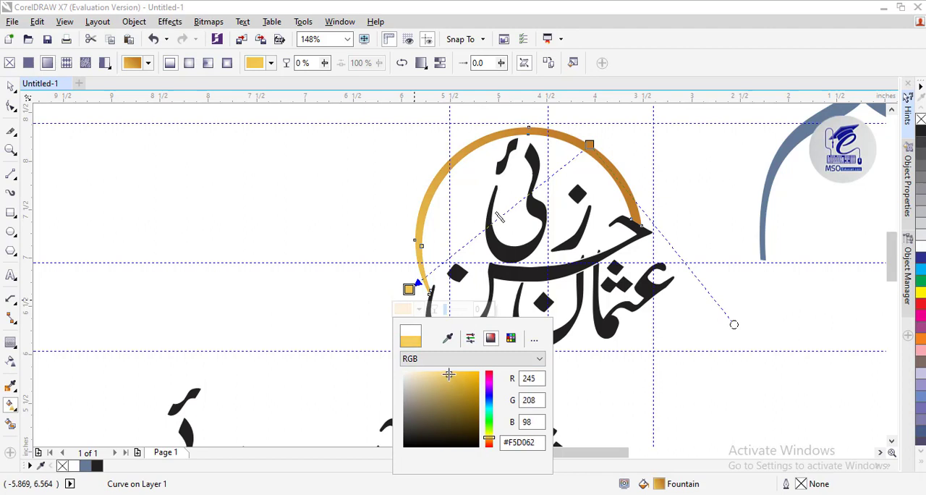
{"action": "left_click", "coordinate": [448, 374]}
{"action": "left_click_drag", "start_coordinate": [450, 384], "coordinate": [434, 367]}
{"action": "left_click", "coordinate": [11, 87]}
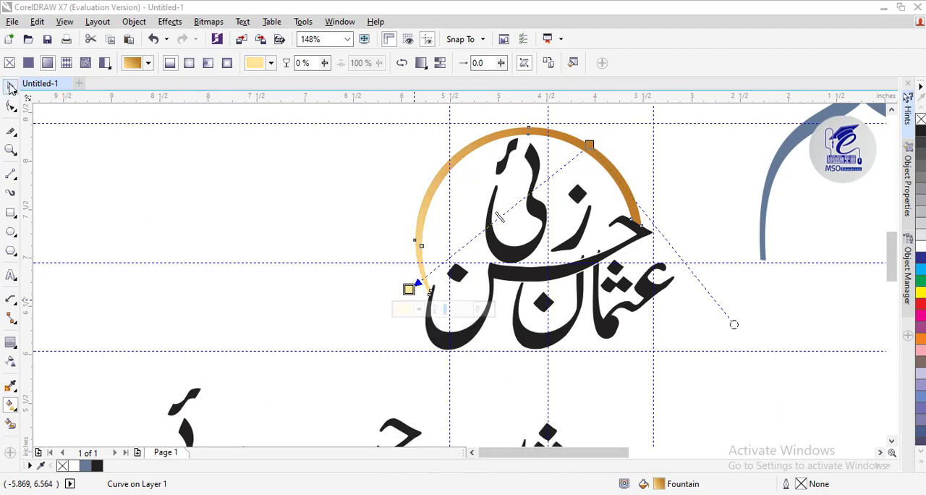
{"action": "left_click", "coordinate": [9, 87]}
{"action": "left_click", "coordinate": [127, 185]}
{"action": "left_click", "coordinate": [635, 228]}
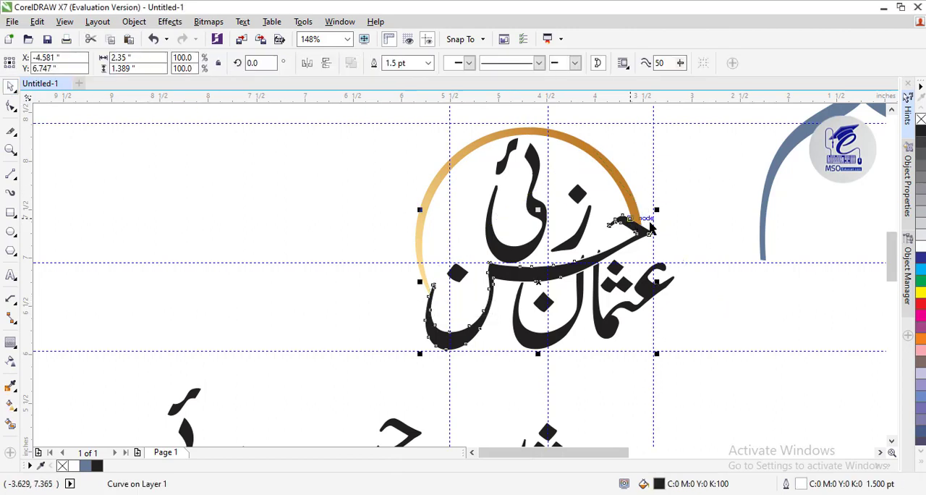
{"action": "left_click", "coordinate": [699, 134]}
{"action": "left_click_drag", "start_coordinate": [713, 109], "coordinate": [413, 372]}
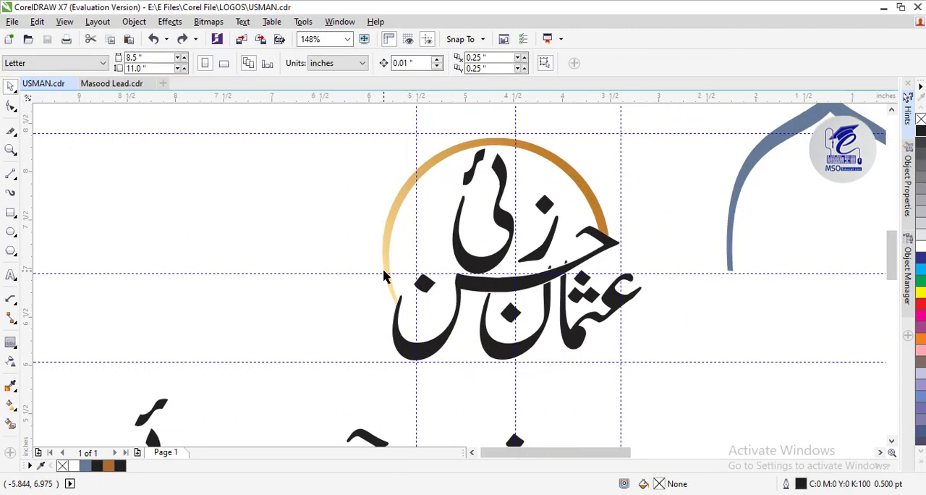
Paste the collection of Urdu letter shapes and diacritics and place it to the left of the framed name
{"action": "key", "text": "ctrl+v"}
{"action": "left_click_drag", "start_coordinate": [857, 311], "coordinate": [74, 243]}
{"action": "left_click", "coordinate": [333, 184]}
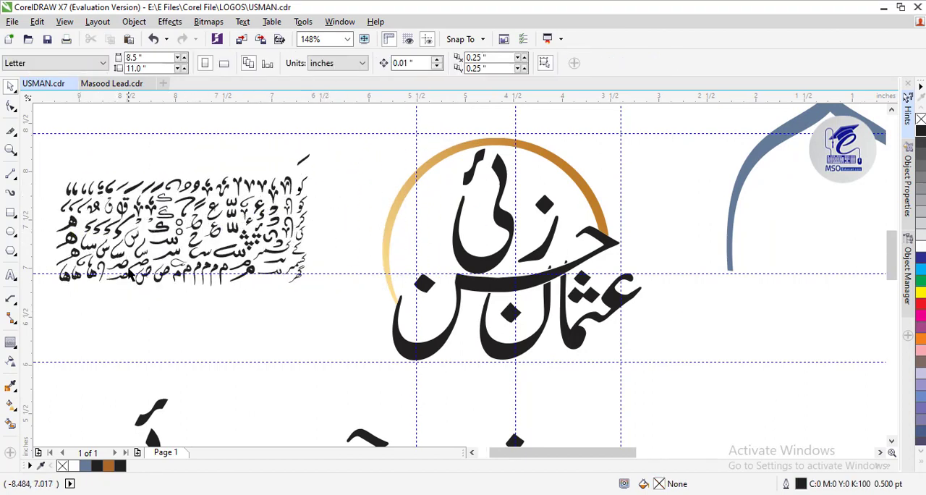
Place copies of two hooked diacritics from the collection, one above the left ن's dot and one inside the ring's upper-left side
{"action": "left_click_drag", "start_coordinate": [282, 224], "coordinate": [438, 233]}
{"action": "left_click", "coordinate": [409, 200]}
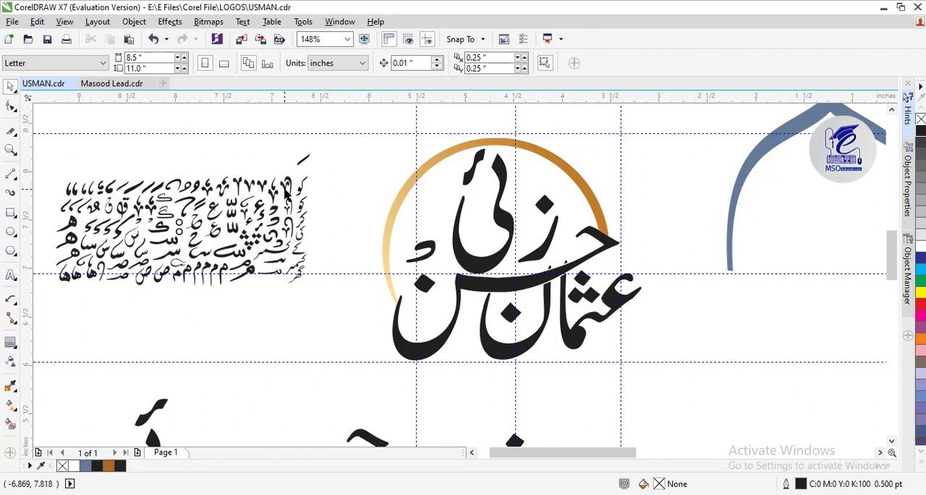
{"action": "left_click_drag", "start_coordinate": [167, 189], "coordinate": [422, 186]}
{"action": "right_click", "coordinate": [421, 187]}
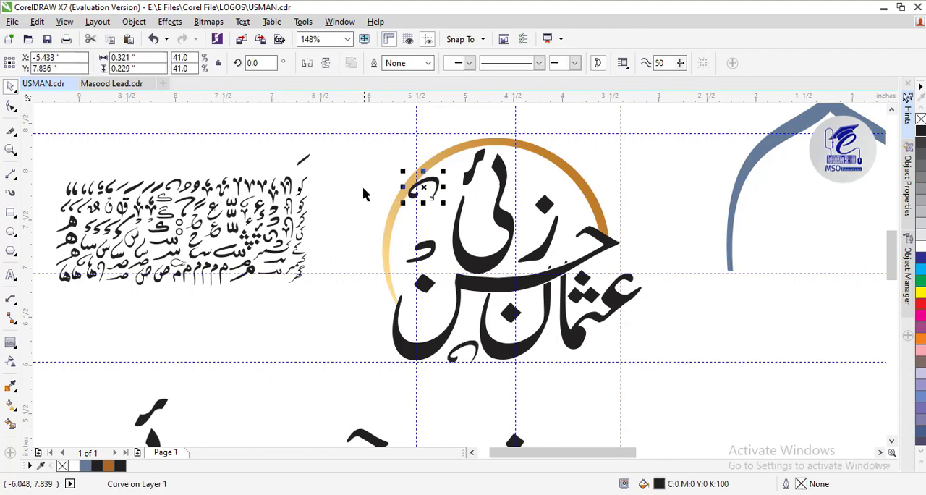
{"action": "left_click", "coordinate": [365, 188]}
Place copies of a slanted stroke above the dot of ز and a small mark above the end of ح
{"action": "left_click_drag", "start_coordinate": [133, 188], "coordinate": [557, 164]}
{"action": "right_click", "coordinate": [531, 181]}
{"action": "left_click", "coordinate": [572, 142]}
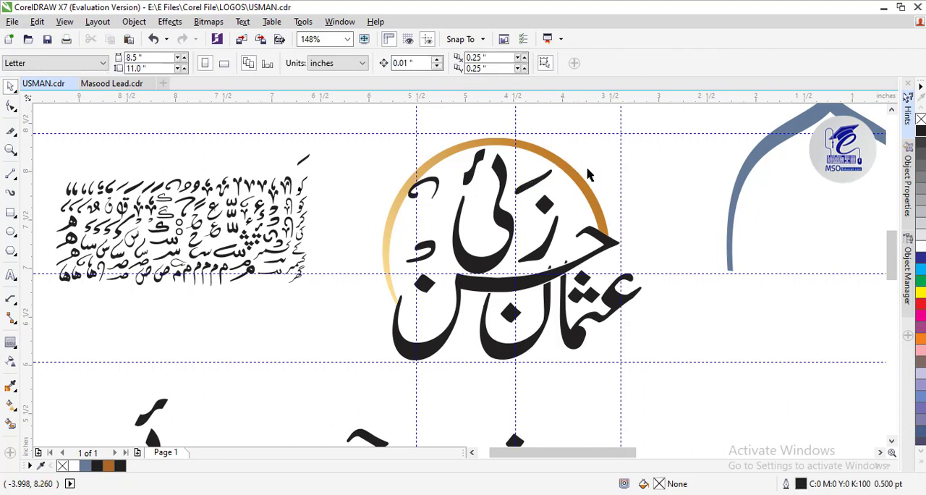
{"action": "left_click_drag", "start_coordinate": [241, 257], "coordinate": [558, 194]}
{"action": "left_click", "coordinate": [660, 179]}
Draw a flat rectangle about 2.04 by 0.11 inches across the base of the lettering and convert it to curves
{"action": "key", "text": "F6"}
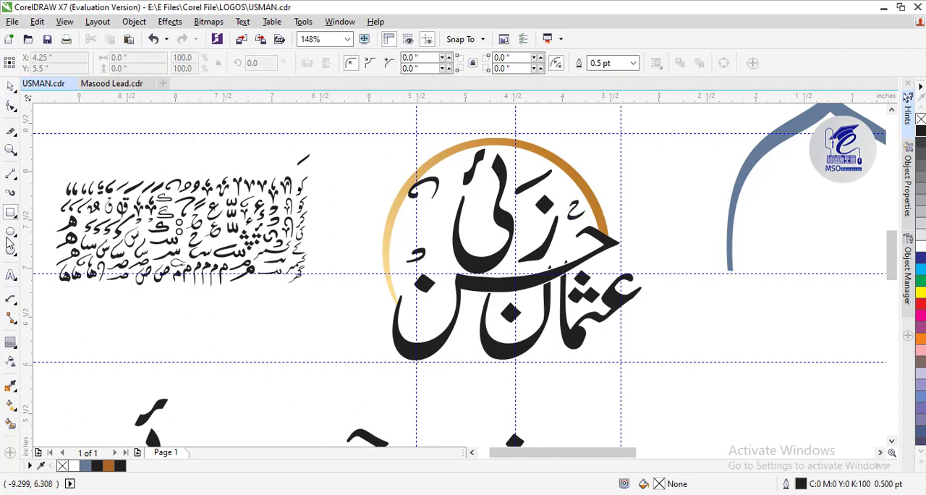
{"action": "left_click_drag", "start_coordinate": [441, 348], "coordinate": [638, 358]}
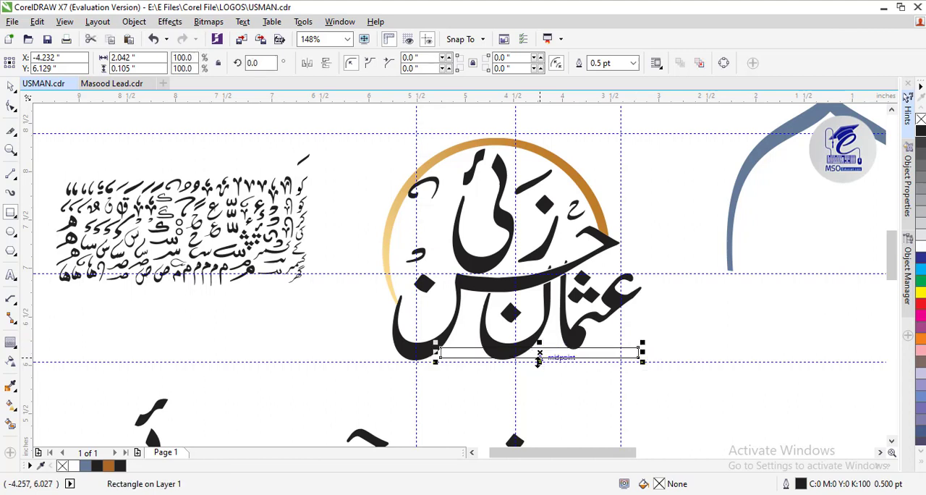
{"action": "right_click", "coordinate": [461, 360]}
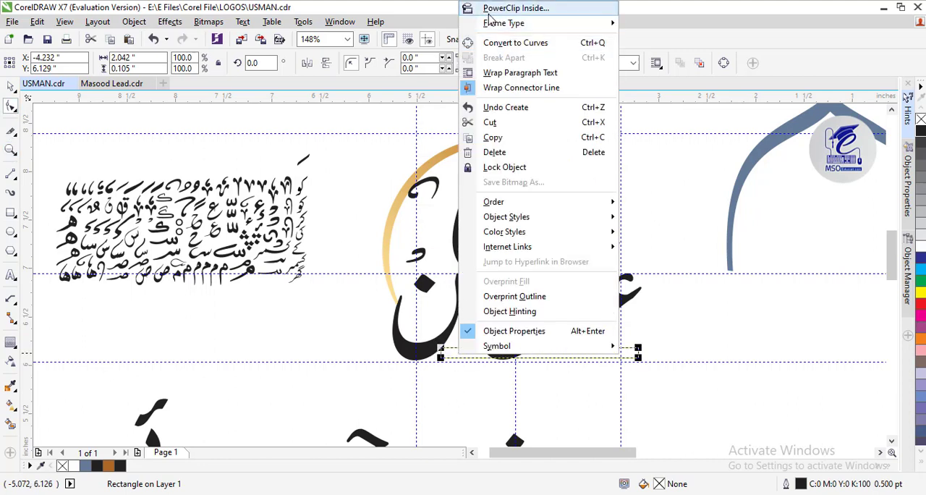
{"action": "left_click", "coordinate": [492, 43]}
Narrow both short ends of the bar by moving their corner nodes closer together
{"action": "left_click", "coordinate": [442, 348]}
{"action": "left_click_drag", "start_coordinate": [441, 348], "coordinate": [440, 355]}
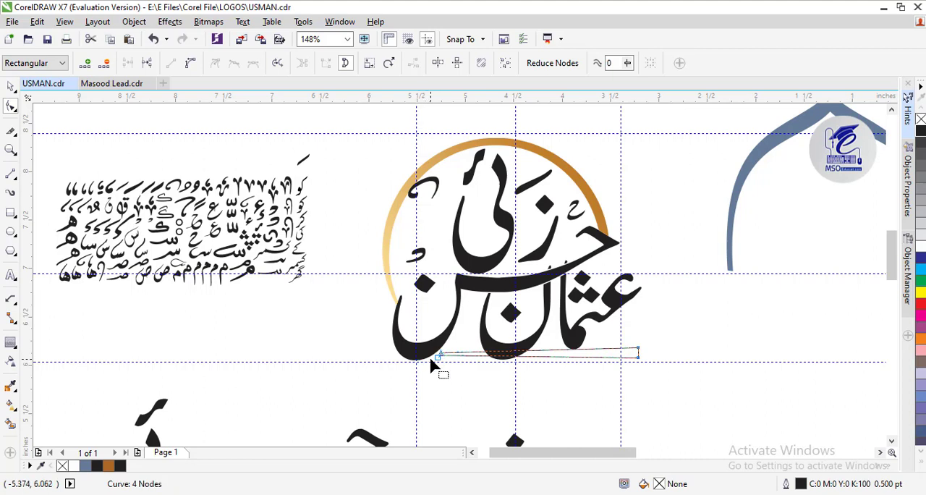
{"action": "left_click_drag", "start_coordinate": [638, 359], "coordinate": [643, 351]}
Convert the bar's upper and lower edges to curves, bow them slightly outward, and deselect the bar
{"action": "left_click", "coordinate": [533, 352]}
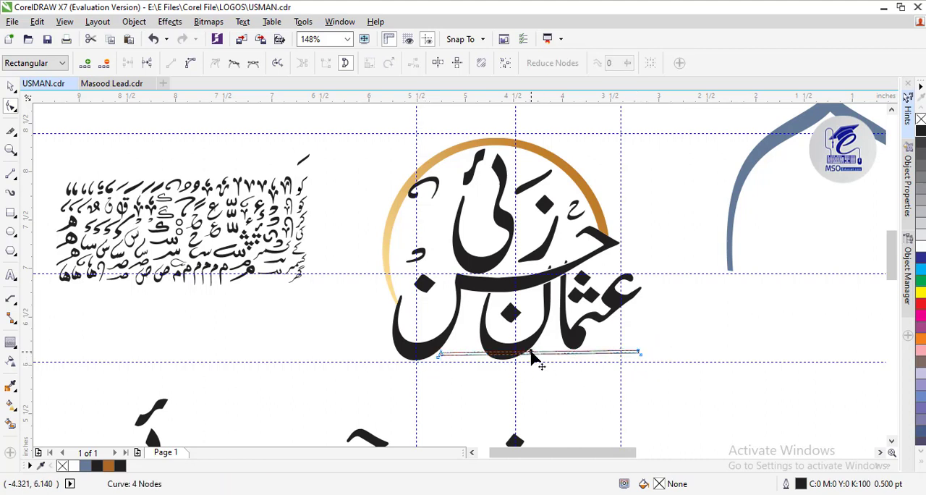
{"action": "left_click", "coordinate": [190, 63]}
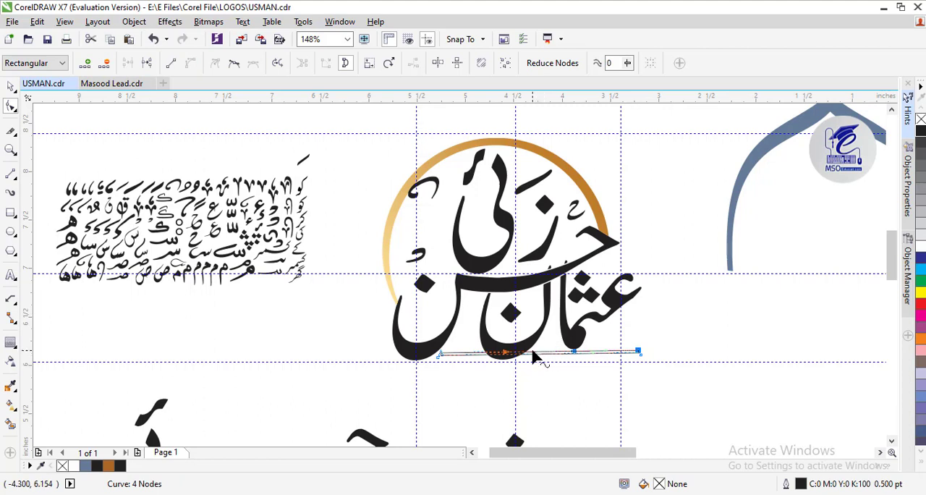
{"action": "left_click_drag", "start_coordinate": [533, 354], "coordinate": [533, 357]}
{"action": "left_click", "coordinate": [190, 63]}
{"action": "left_click", "coordinate": [13, 87]}
{"action": "left_click", "coordinate": [510, 391]}
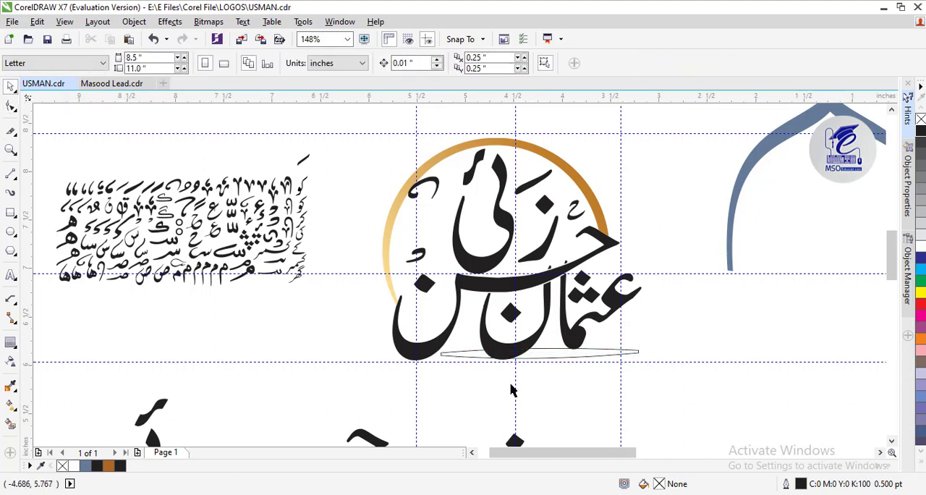
Place a vertical guideline at the bar's right tip and stretch the bar's left end outward to about 2.22 inches wide
{"action": "left_click_drag", "start_coordinate": [656, 373], "coordinate": [640, 353]}
{"action": "left_click", "coordinate": [632, 353]}
{"action": "left_click", "coordinate": [680, 348]}
{"action": "left_click", "coordinate": [450, 354]}
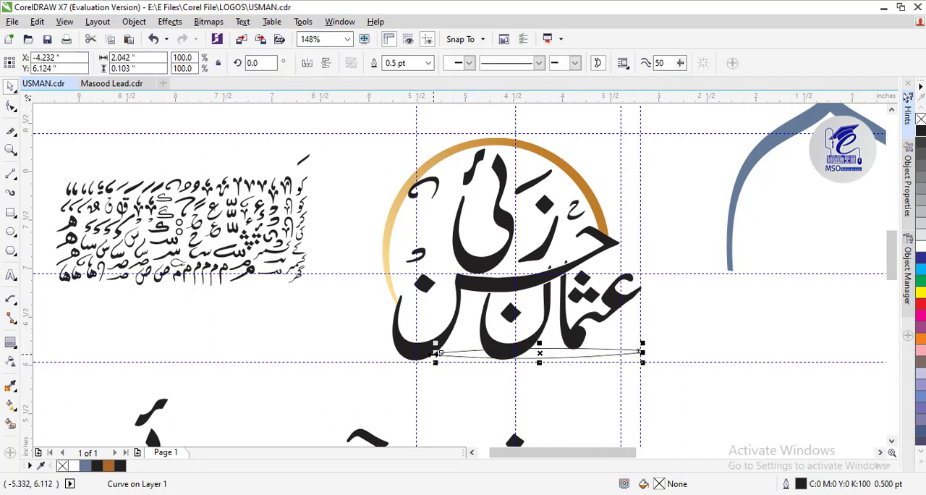
{"action": "left_click_drag", "start_coordinate": [439, 354], "coordinate": [419, 355]}
{"action": "left_click", "coordinate": [311, 355]}
{"action": "left_click", "coordinate": [465, 353]}
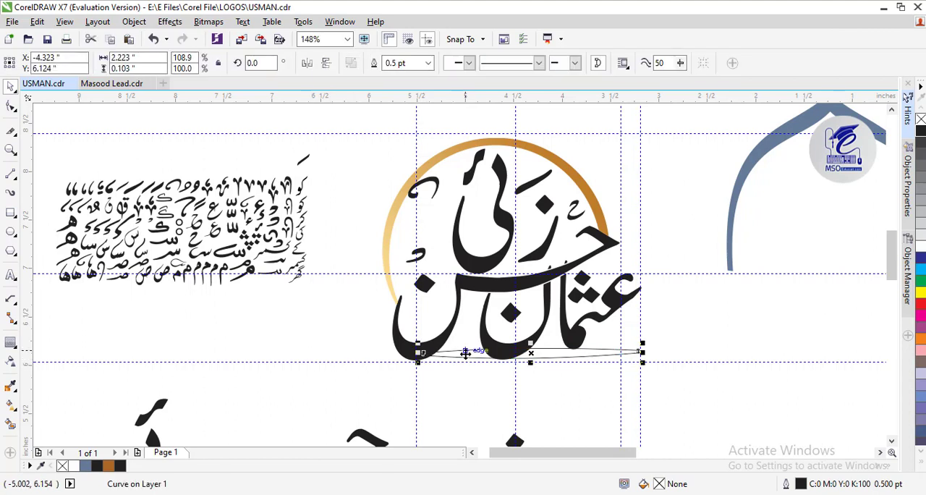
Use Smart Fill to create blue-grey pieces from the bar areas on both sides of the middle ن
{"action": "left_click", "coordinate": [10, 424]}
{"action": "left_click", "coordinate": [463, 354]}
{"action": "left_click", "coordinate": [547, 351]}
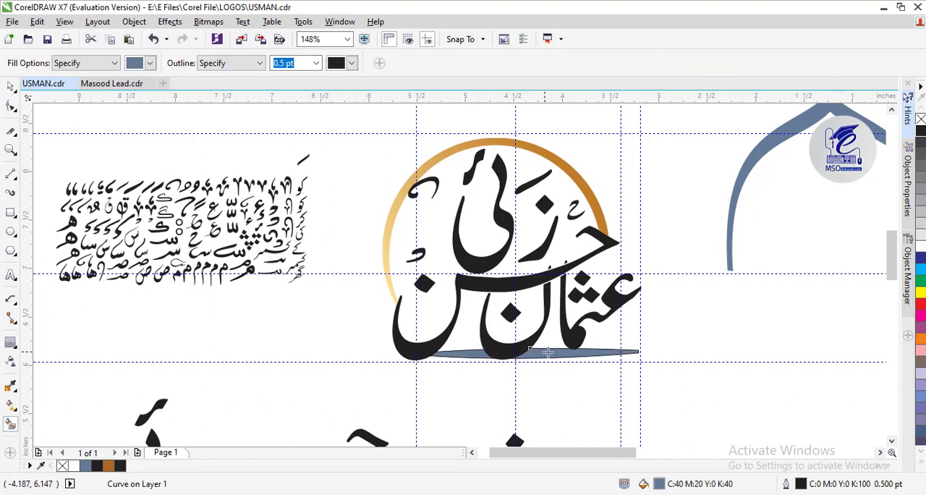
Move the two smart-filled pieces straight down below the bar outline and group them
{"action": "left_click", "coordinate": [11, 88]}
{"action": "left_click", "coordinate": [456, 353], "text": "shift"}
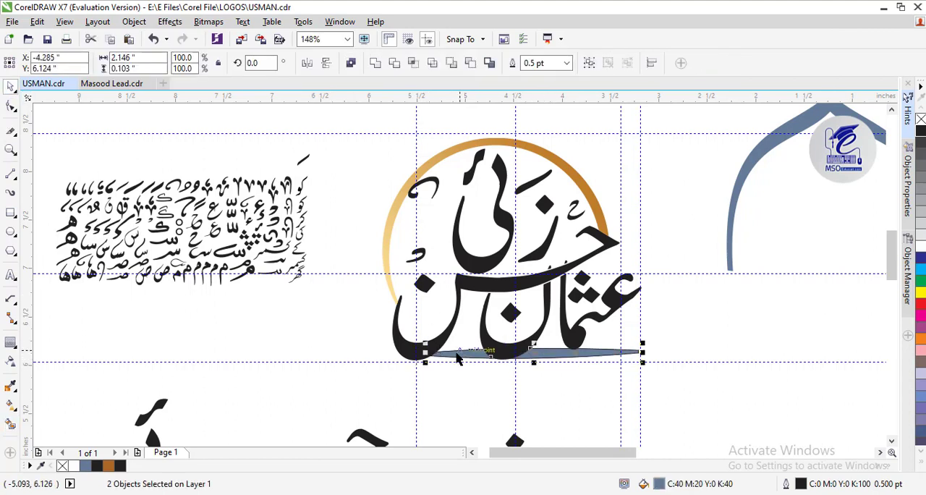
{"action": "left_click_drag", "start_coordinate": [523, 355], "coordinate": [527, 377]}
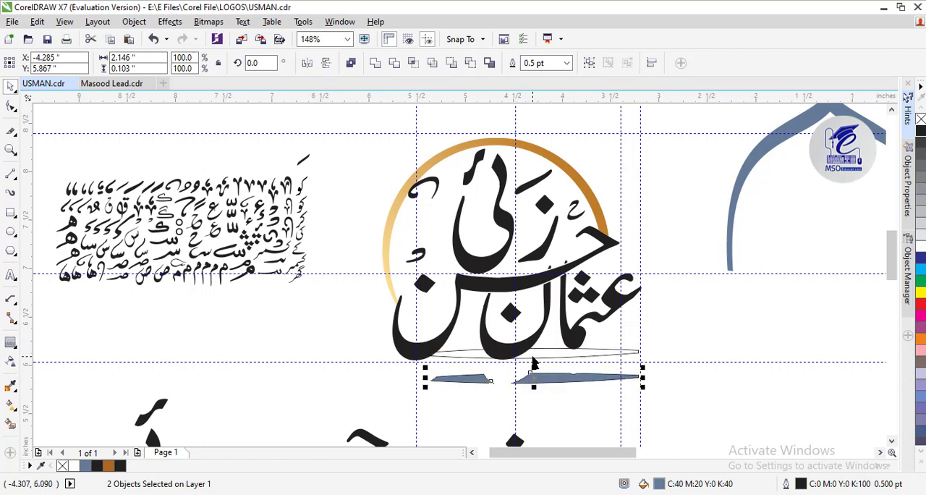
{"action": "key", "text": "ctrl+g"}
Delete the original bar outline and nudge the grouped blue-grey pieces up until they sit just under the lettering
{"action": "left_click", "coordinate": [508, 358]}
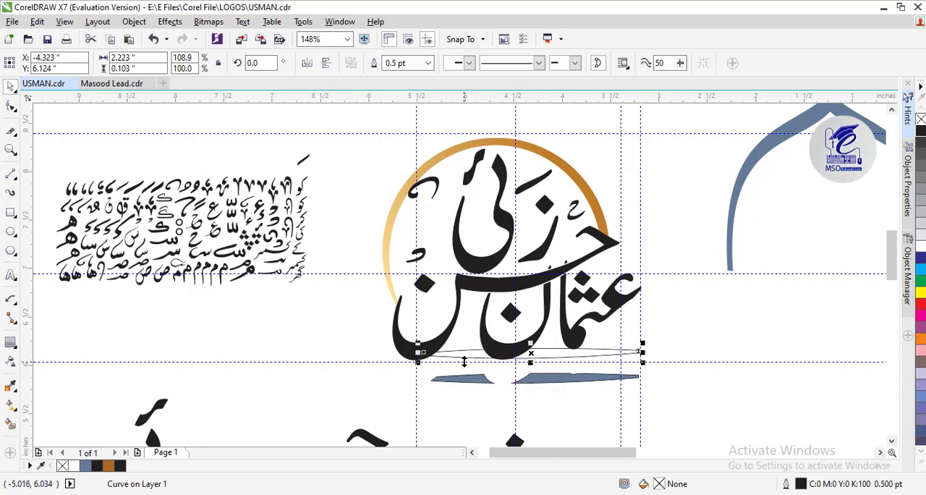
{"action": "key", "text": "Delete"}
{"action": "left_click", "coordinate": [481, 382]}
{"action": "key", "text": "Up"}
{"action": "key", "text": "Up"}
{"action": "key", "text": "Up"}
{"action": "key", "text": "Up"}
{"action": "key", "text": "Up"}
{"action": "key", "text": "Up"}
{"action": "key", "text": "Up"}
{"action": "key", "text": "Up"}
{"action": "key", "text": "Up"}
{"action": "key", "text": "Up"}
{"action": "key", "text": "Up"}
{"action": "key", "text": "Up"}
{"action": "key", "text": "Up"}
{"action": "key", "text": "Up"}
{"action": "key", "text": "Up"}
{"action": "key", "text": "Up"}
{"action": "key", "text": "Up"}
{"action": "key", "text": "Up"}
{"action": "key", "text": "Up"}
{"action": "key", "text": "Up"}
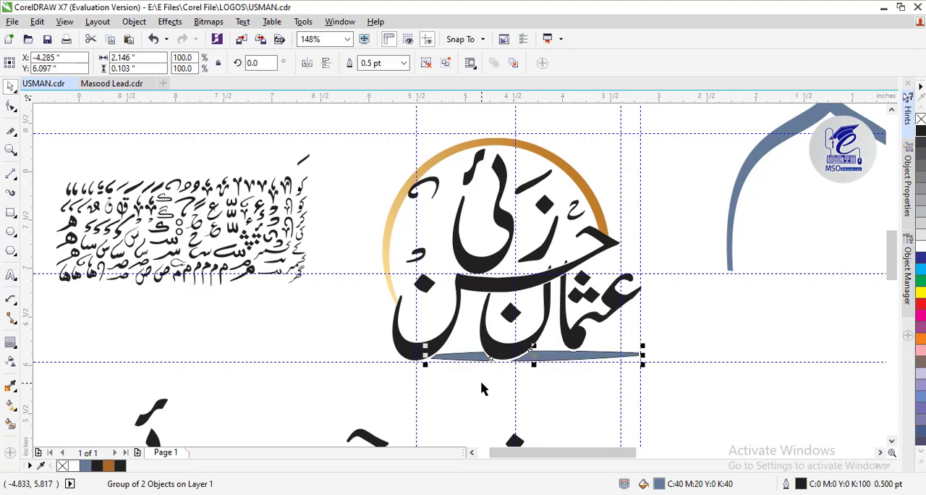
{"action": "key", "text": "Up"}
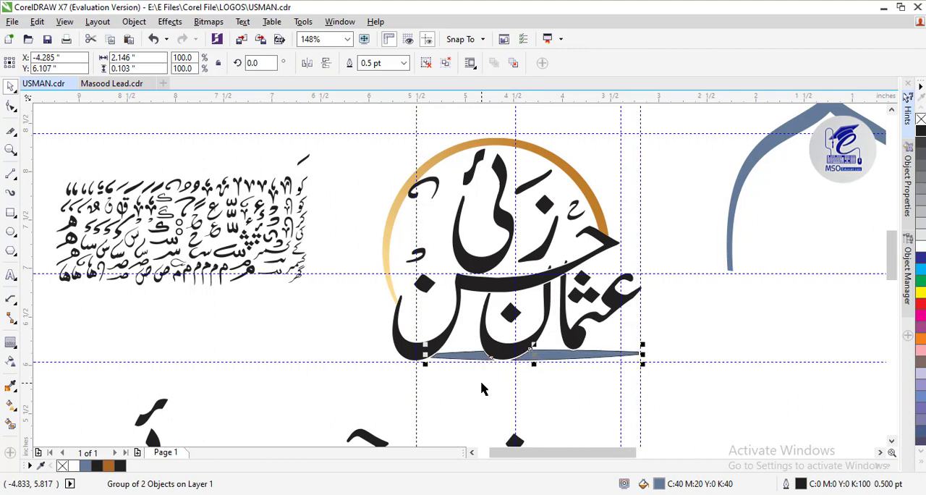
Ungroup the two underline pieces, weld them into a single curve, and remove its outline
{"action": "left_click", "coordinate": [9, 151]}
{"action": "left_click_drag", "start_coordinate": [647, 379], "coordinate": [646, 380]}
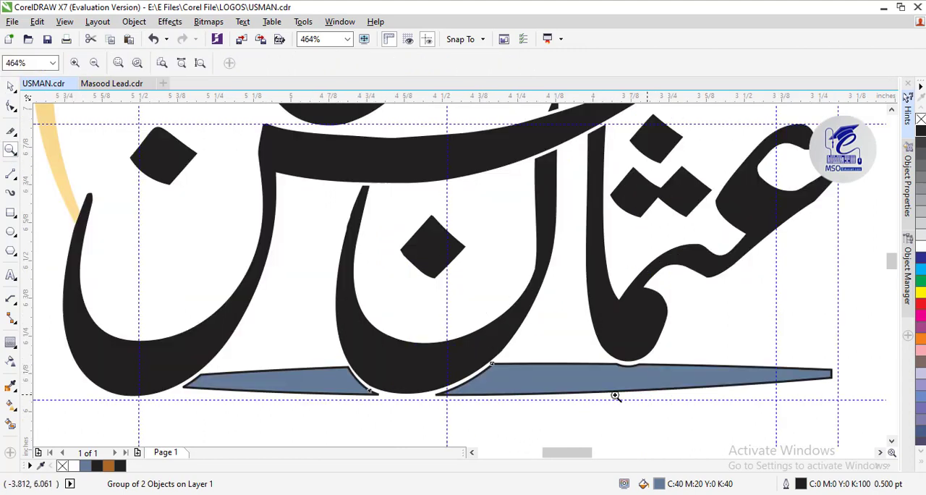
{"action": "left_click", "coordinate": [11, 85]}
{"action": "key", "text": "ctrl+u"}
{"action": "left_click", "coordinate": [337, 415]}
{"action": "left_click", "coordinate": [332, 385]}
{"action": "left_click", "coordinate": [500, 372], "text": "shift"}
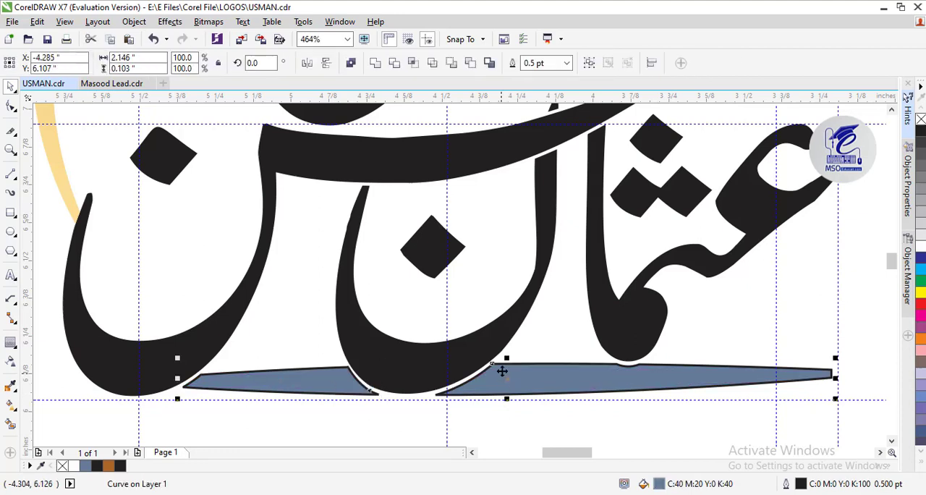
{"action": "left_click", "coordinate": [377, 66]}
{"action": "right_click", "coordinate": [920, 119]}
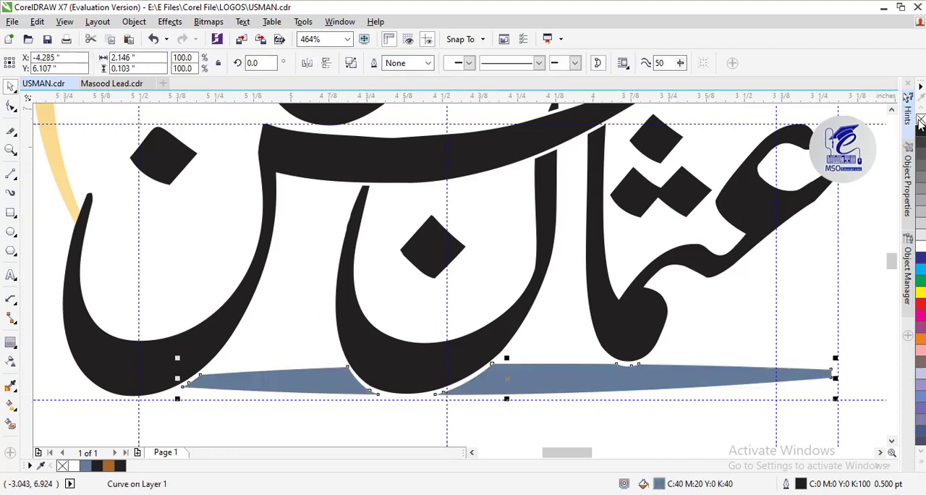
Apply a linear fountain fill to the underline, running from its left tip to below the lower curve of عثمان's meem
{"action": "left_click", "coordinate": [11, 403]}
{"action": "left_click_drag", "start_coordinate": [485, 391], "coordinate": [690, 376]}
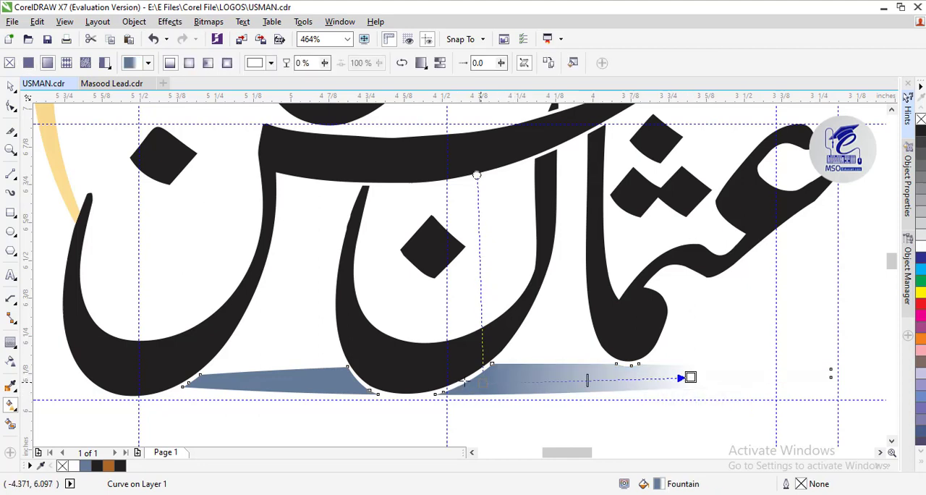
{"action": "left_click_drag", "start_coordinate": [481, 382], "coordinate": [194, 377]}
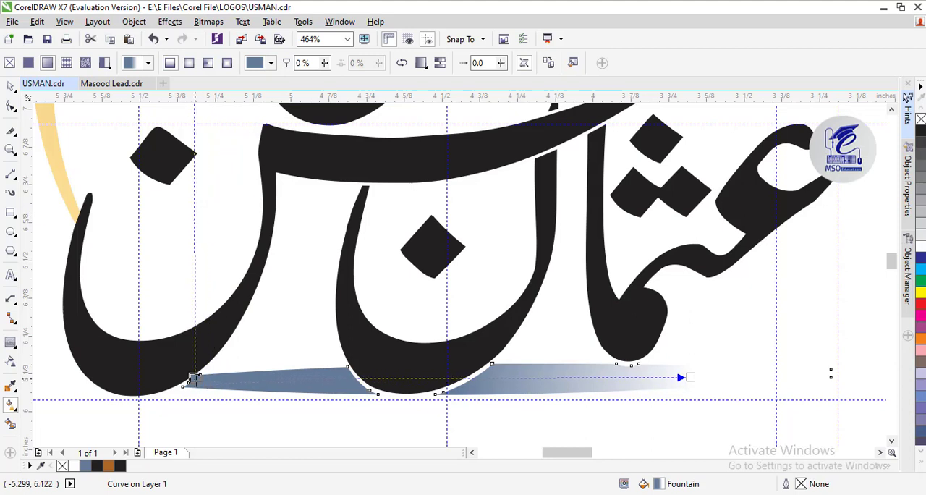
Add a middle colour node at 48% of the underline's fountain fill and make it orange-brown, R 168, G 88, B 18
{"action": "left_click", "coordinate": [391, 378]}
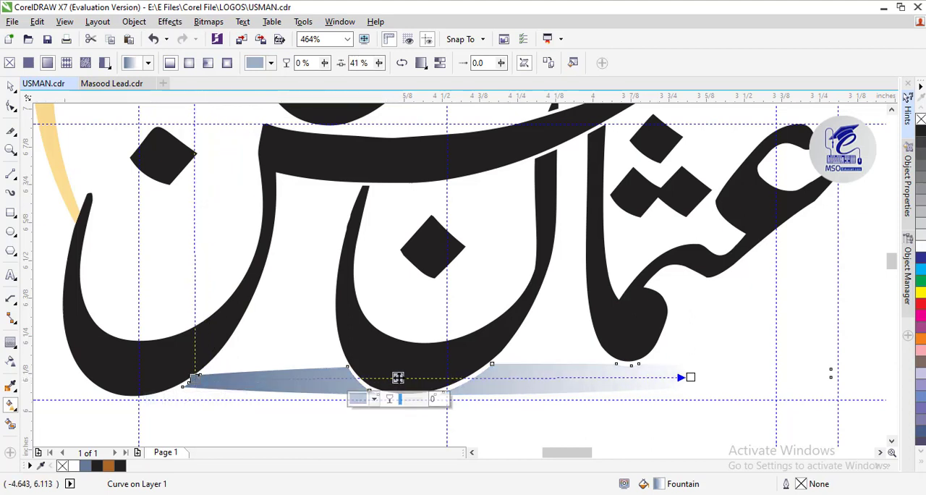
{"action": "left_click_drag", "start_coordinate": [391, 378], "coordinate": [433, 378]}
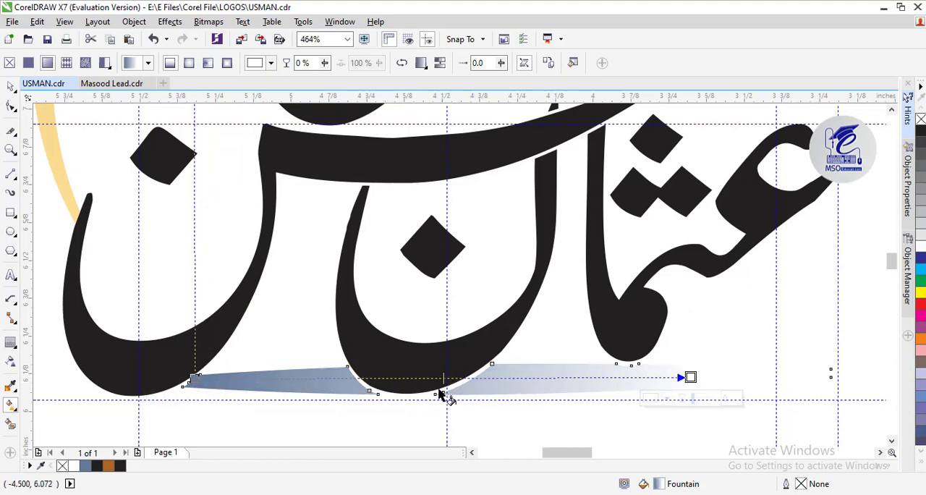
{"action": "left_click", "coordinate": [408, 398]}
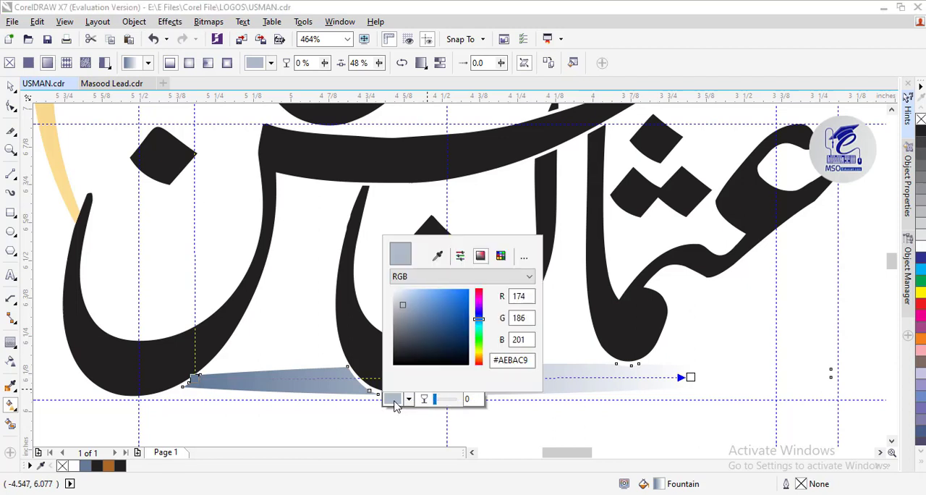
{"action": "left_click", "coordinate": [478, 358]}
{"action": "left_click", "coordinate": [462, 316]}
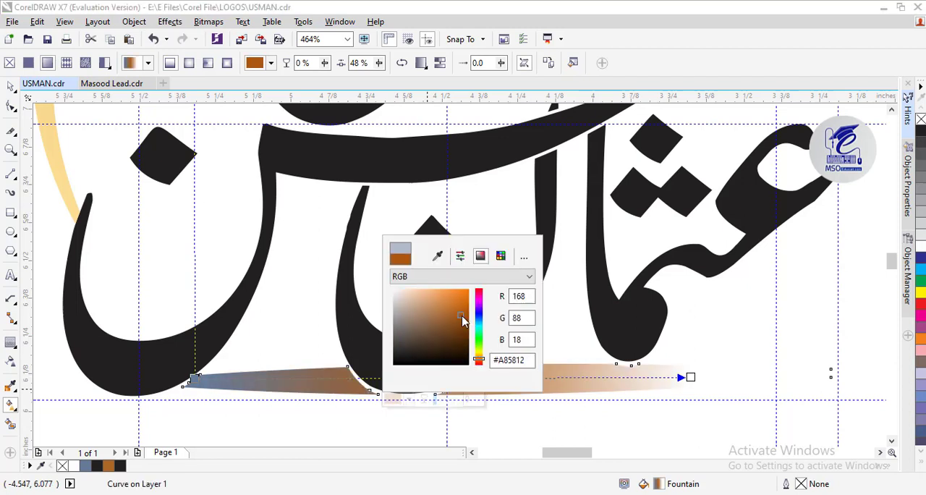
{"action": "left_click", "coordinate": [462, 317]}
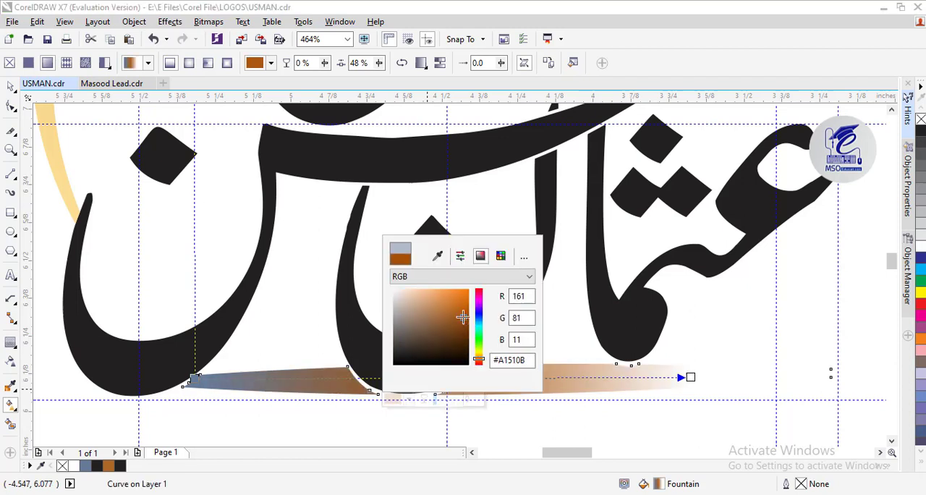
Set the fountain fill's start colour to the pale gold sampled from the ring, C 5, M 13, Y 54, K 0
{"action": "left_click", "coordinate": [193, 378]}
{"action": "left_click", "coordinate": [158, 400]}
{"action": "left_click", "coordinate": [240, 352]}
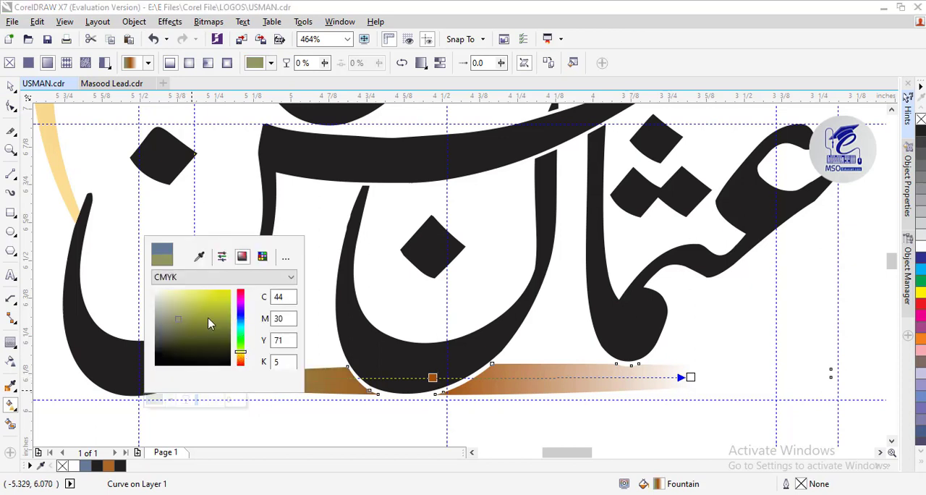
{"action": "left_click", "coordinate": [199, 256]}
{"action": "left_click", "coordinate": [64, 138]}
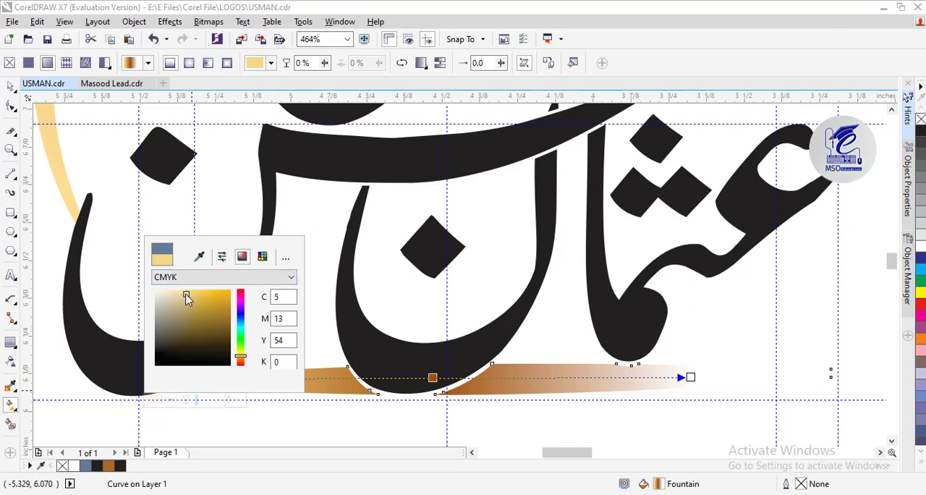
{"action": "left_click", "coordinate": [259, 277]}
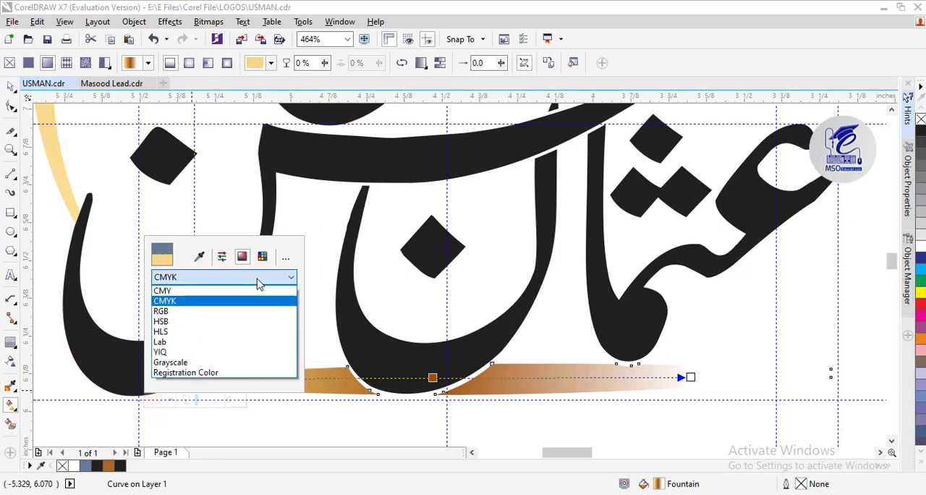
{"action": "left_click", "coordinate": [259, 279]}
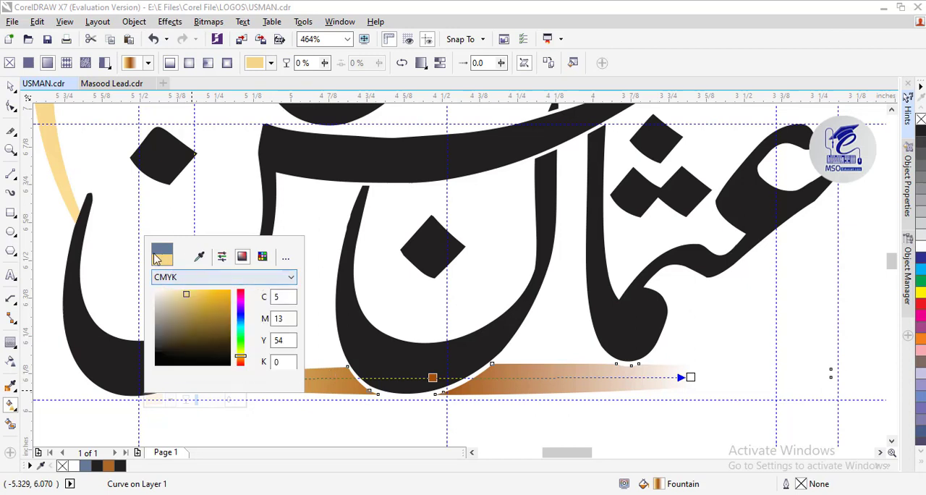
{"action": "left_click", "coordinate": [434, 380]}
Set the fountain fill's white end colour to the pale gold sampled from the start of the underline
{"action": "left_click", "coordinate": [690, 377]}
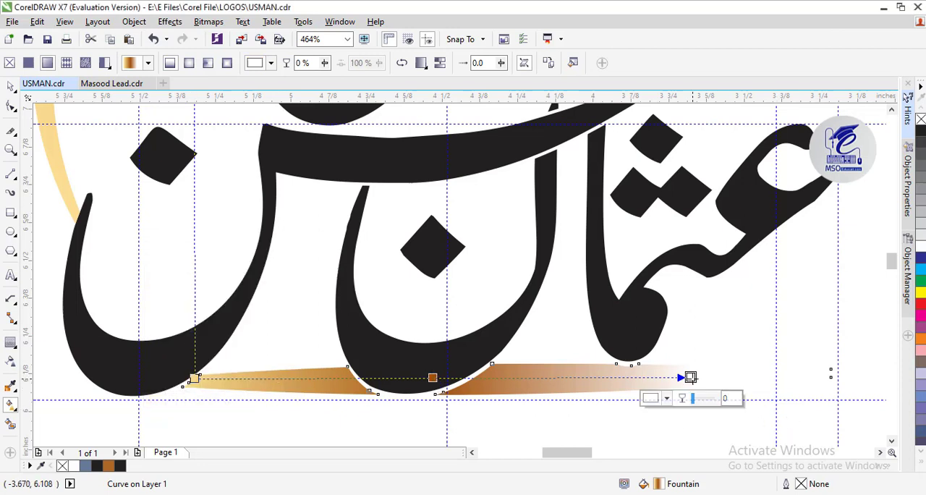
{"action": "left_click", "coordinate": [650, 399]}
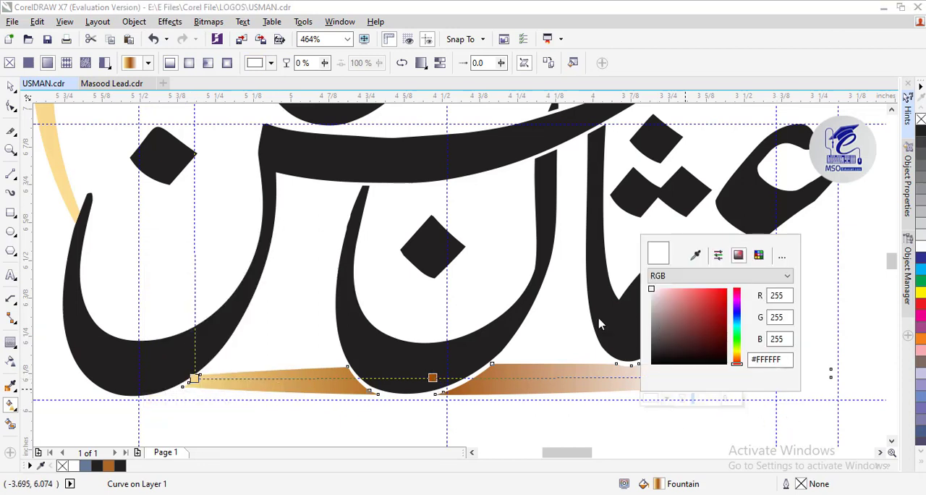
{"action": "left_click", "coordinate": [201, 381]}
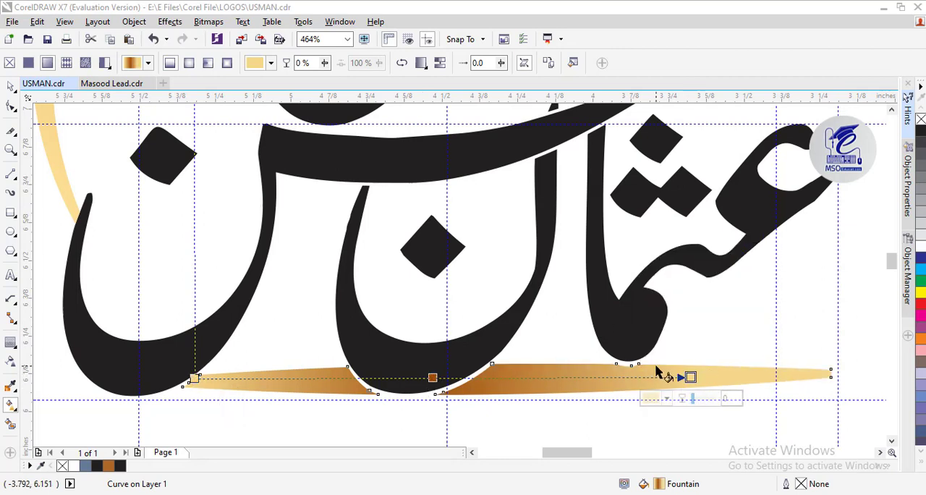
Extend the end of the underline's fountain fill almost to its right tip and shift the start slightly inward
{"action": "left_click_drag", "start_coordinate": [690, 377], "coordinate": [801, 376]}
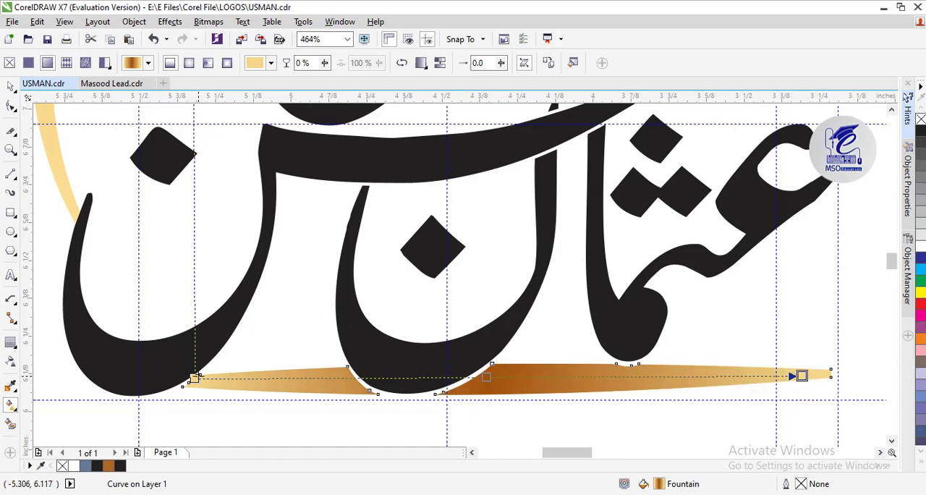
{"action": "left_click_drag", "start_coordinate": [195, 377], "coordinate": [202, 381]}
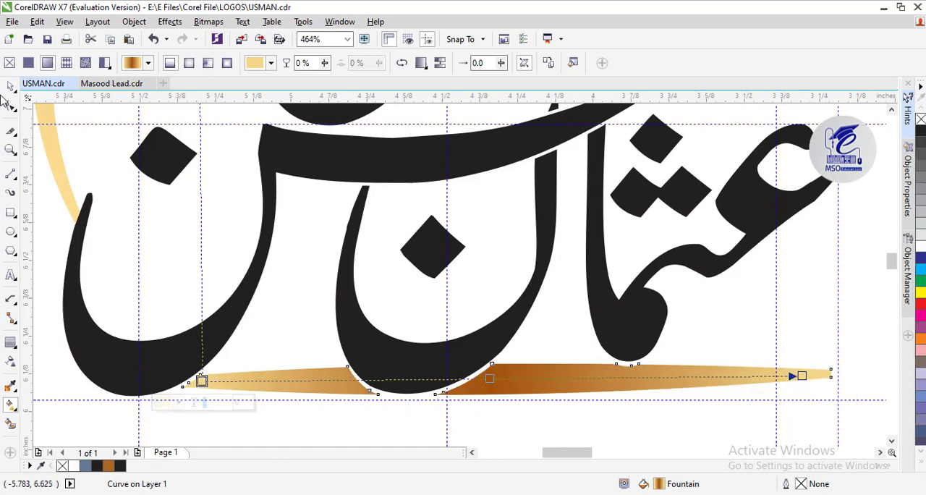
{"action": "key", "text": "space"}
{"action": "left_click_drag", "start_coordinate": [508, 398], "coordinate": [507, 391]}
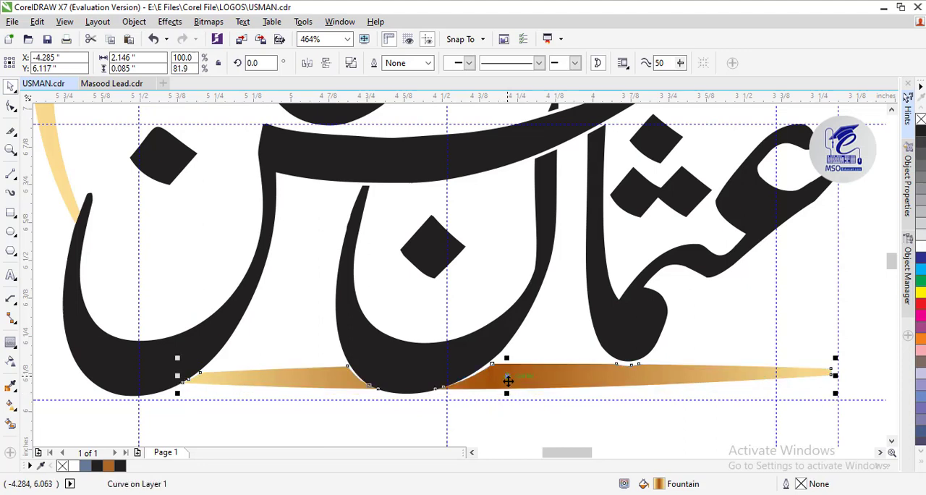
{"action": "key", "text": "ctrl+z"}
Reshape the underline's longer right part by moving its upper inner corner node away from the letter curve, widening the gap
{"action": "left_click", "coordinate": [10, 113]}
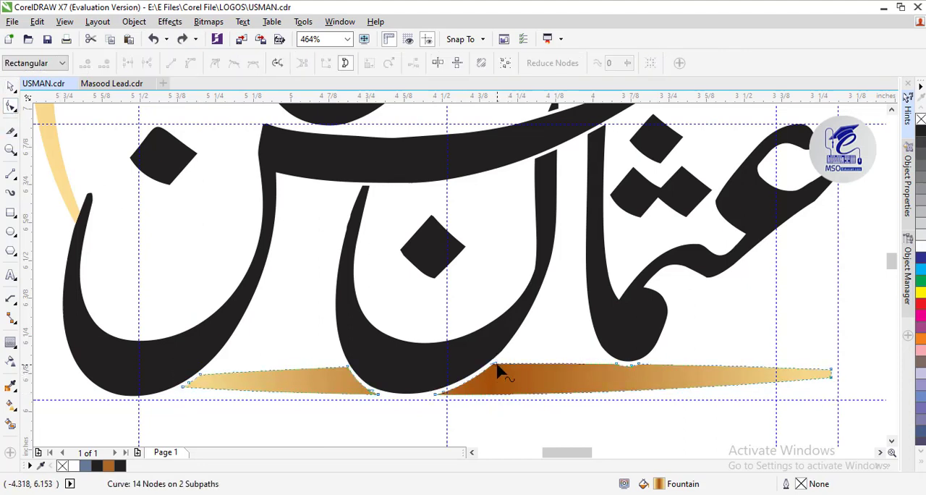
{"action": "left_click_drag", "start_coordinate": [492, 363], "coordinate": [477, 371]}
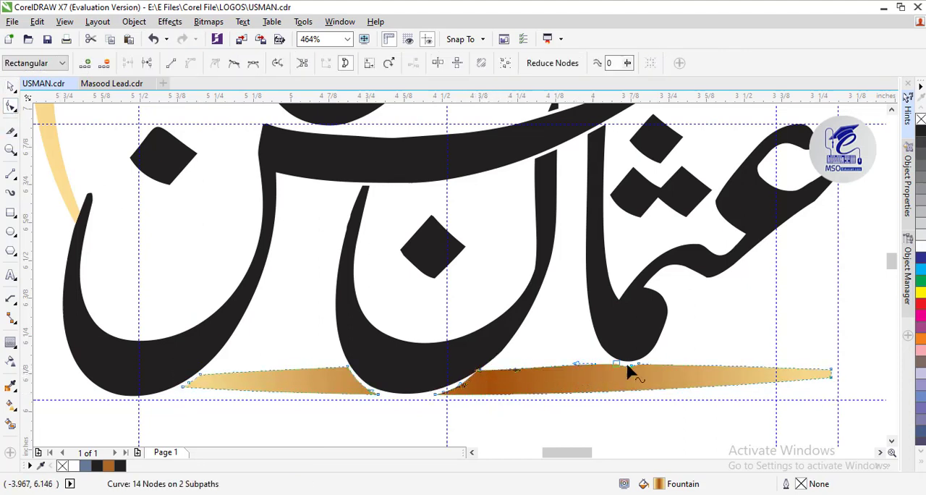
{"action": "left_click", "coordinate": [628, 364]}
{"action": "left_click_drag", "start_coordinate": [479, 372], "coordinate": [490, 377]}
{"action": "left_click_drag", "start_coordinate": [346, 366], "coordinate": [348, 376]}
{"action": "key", "text": "ctrl+z"}
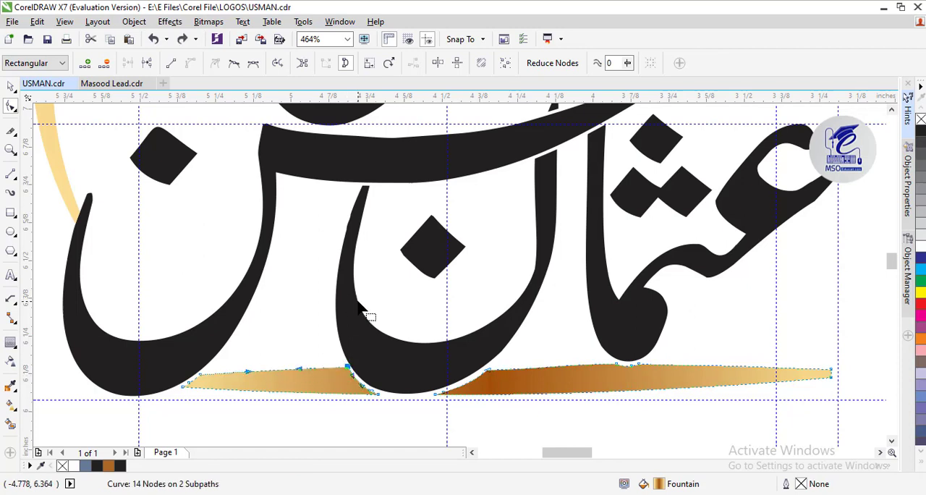
Reduce the underline's height to about 0.083 inches and nudge it slightly downward beneath the letters
{"action": "left_click", "coordinate": [11, 87]}
{"action": "left_click_drag", "start_coordinate": [506, 399], "coordinate": [506, 395]}
{"action": "key", "text": "Down"}
{"action": "key", "text": "Down"}
{"action": "key", "text": "Down"}
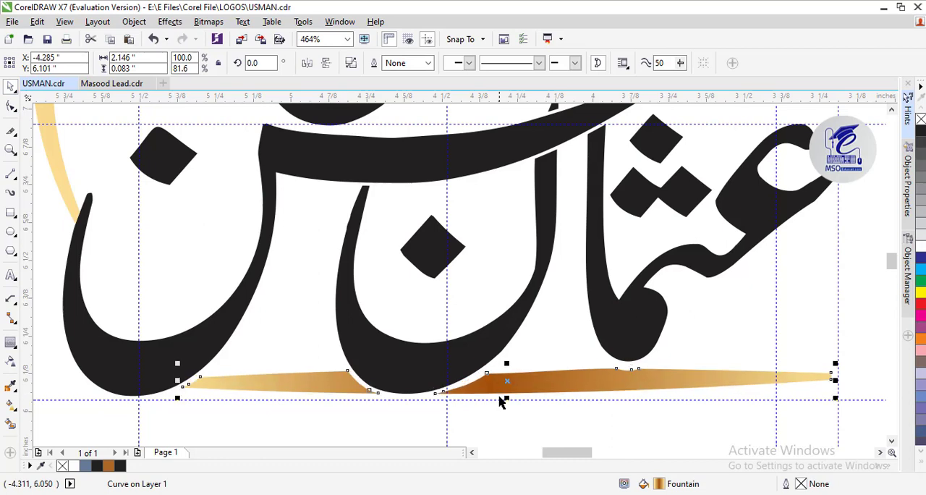
Weld the open curved diacritic at the ring's upper left to the golden ring
{"action": "left_click", "coordinate": [721, 341]}
{"action": "left_click", "coordinate": [11, 149]}
{"action": "right_click", "coordinate": [422, 311]}
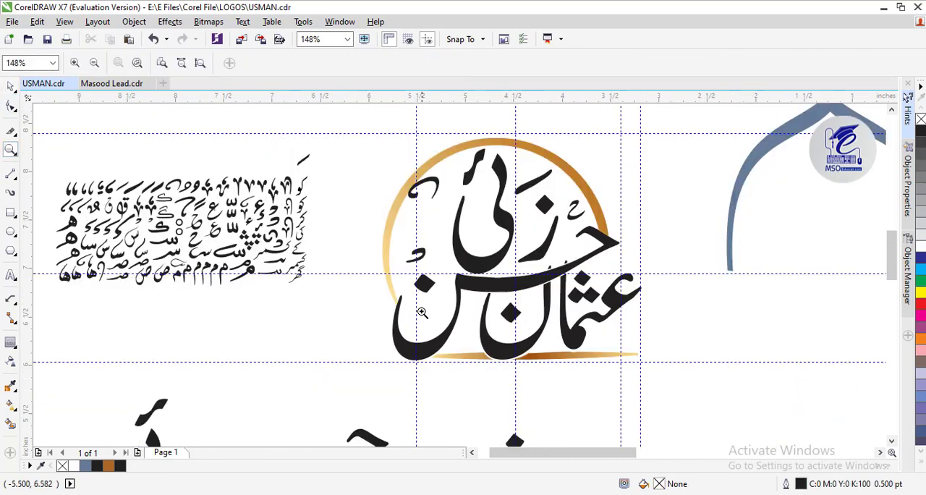
{"action": "right_click", "coordinate": [463, 313]}
{"action": "left_click", "coordinate": [546, 296]}
{"action": "left_click", "coordinate": [10, 86]}
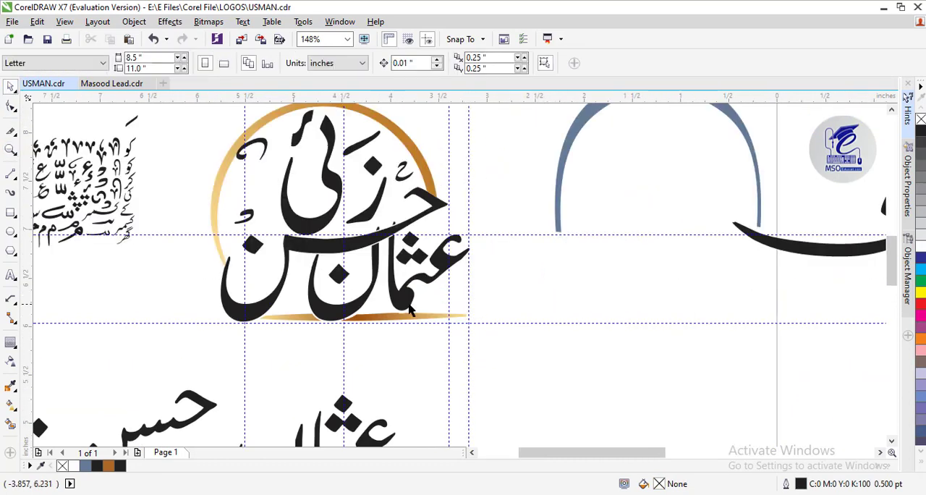
{"action": "left_click", "coordinate": [396, 290]}
{"action": "left_click", "coordinate": [329, 314], "text": "shift"}
{"action": "left_click", "coordinate": [498, 134]}
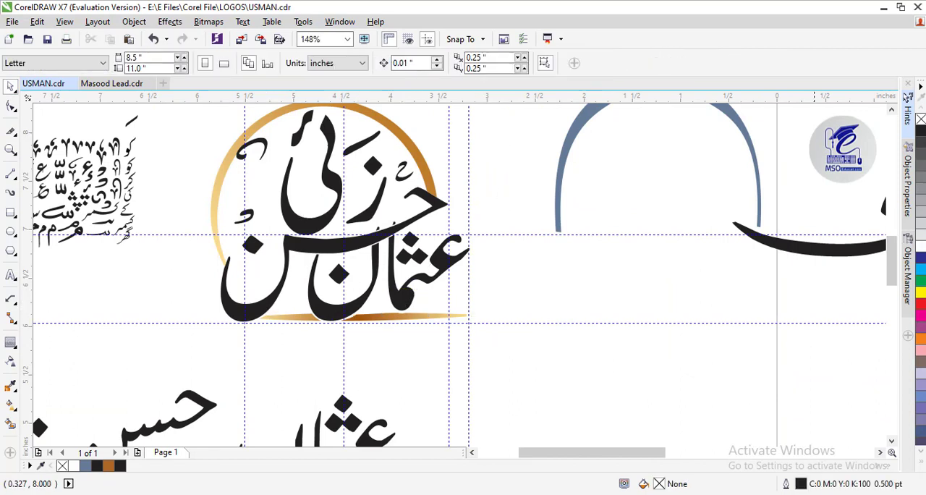
{"action": "left_click", "coordinate": [890, 109]}
{"action": "left_click", "coordinate": [265, 179]}
{"action": "left_click", "coordinate": [293, 143], "text": "shift"}
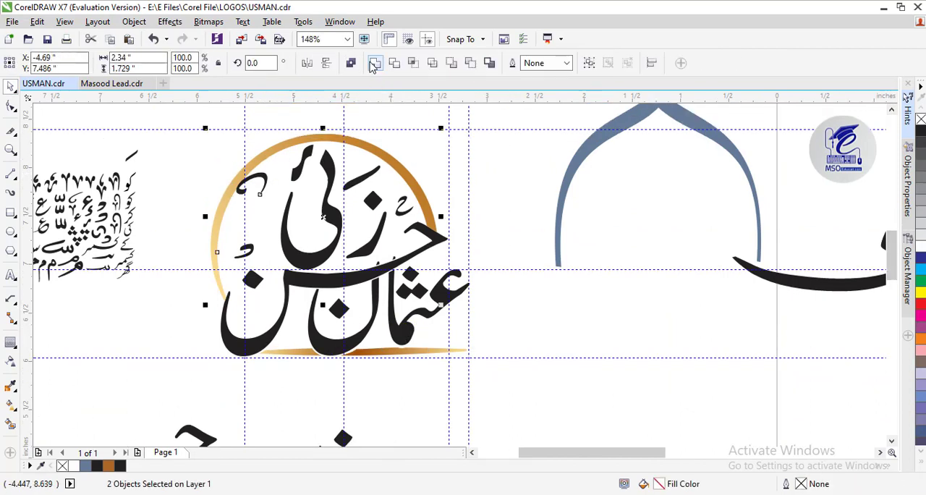
{"action": "left_click", "coordinate": [374, 63]}
Fill all the logo's black letters, dots and diacritics with orange-brown C27 M62 Y100 K13, excluding the golden ring and underline
{"action": "left_click_drag", "start_coordinate": [180, 118], "coordinate": [484, 416]}
{"action": "left_click", "coordinate": [394, 150], "text": "shift"}
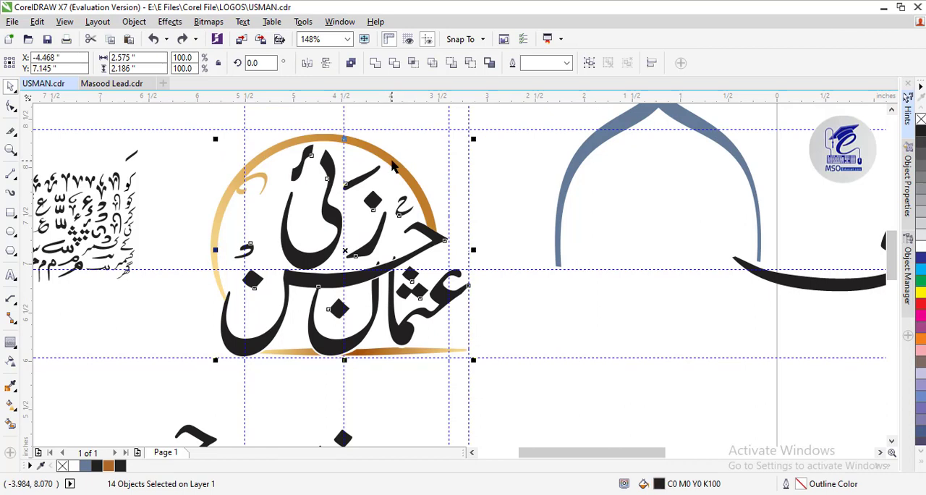
{"action": "left_click", "coordinate": [108, 467]}
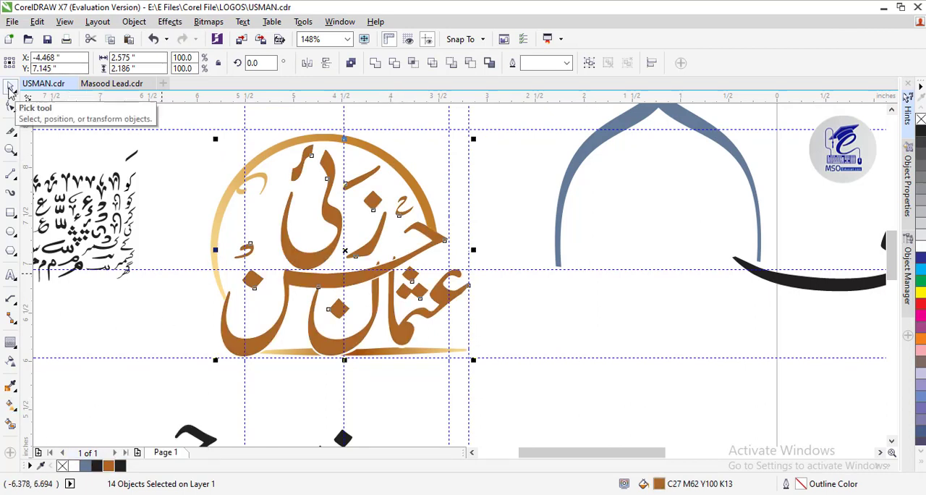
{"action": "left_click", "coordinate": [180, 159]}
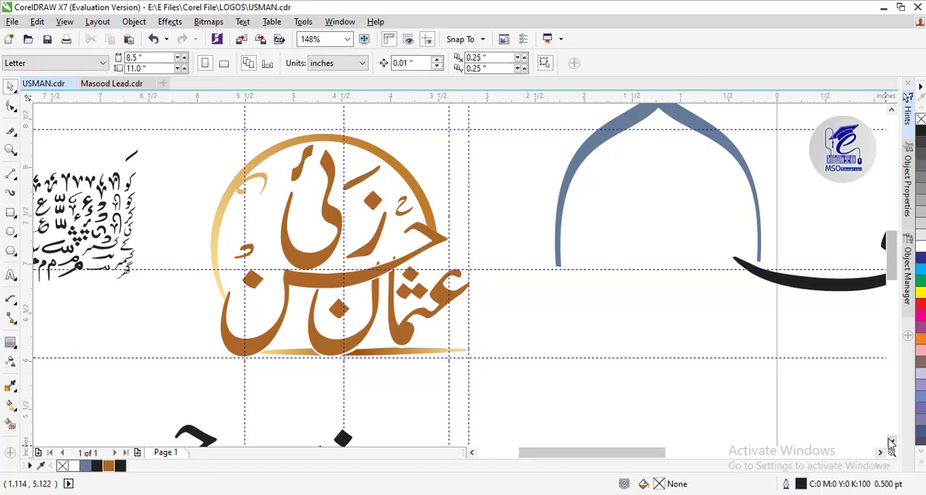
Add artistic text with the person's name in English capitals below the golden underline
{"action": "double_click", "coordinate": [890, 442]}
{"action": "left_click", "coordinate": [890, 111]}
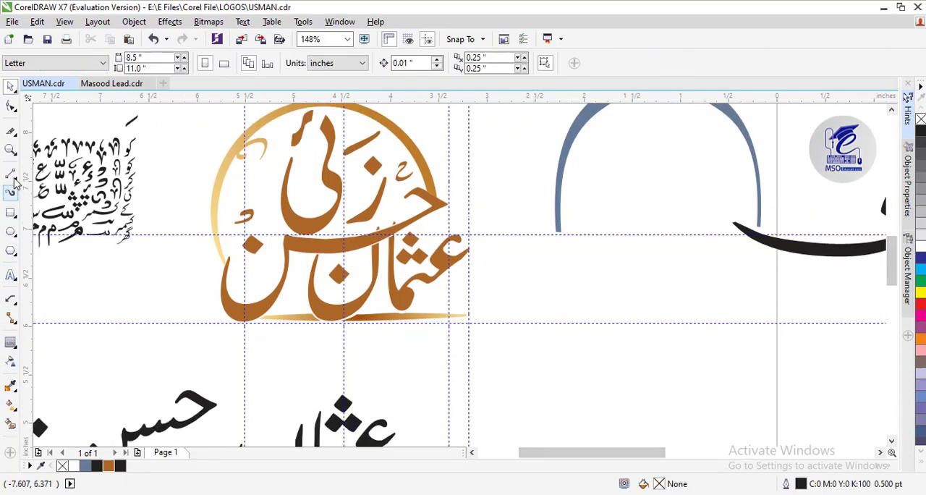
{"action": "left_click", "coordinate": [10, 275]}
{"action": "left_click", "coordinate": [241, 346]}
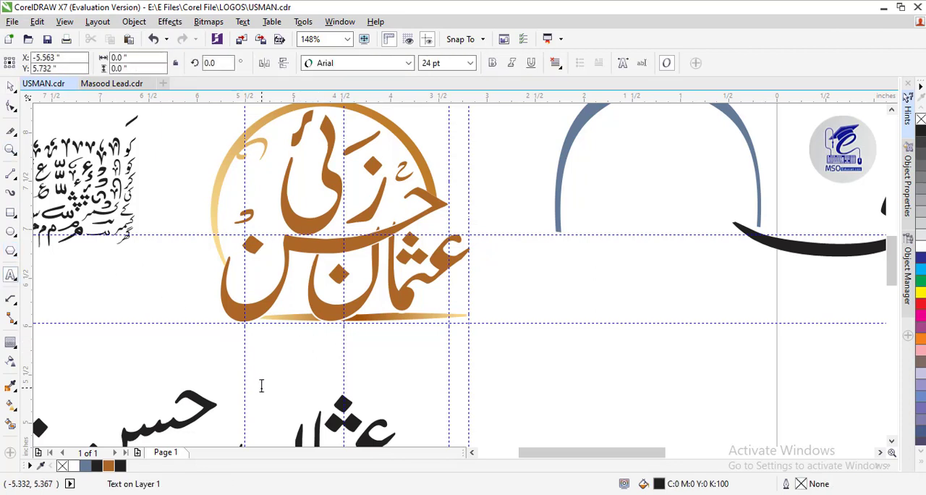
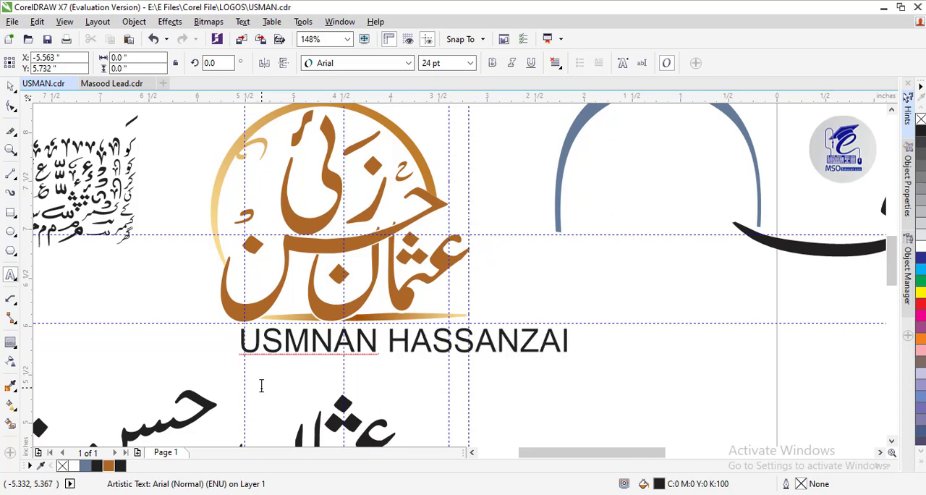
Change the font of the English name text to Impact
{"action": "key", "text": "ctrl+a"}
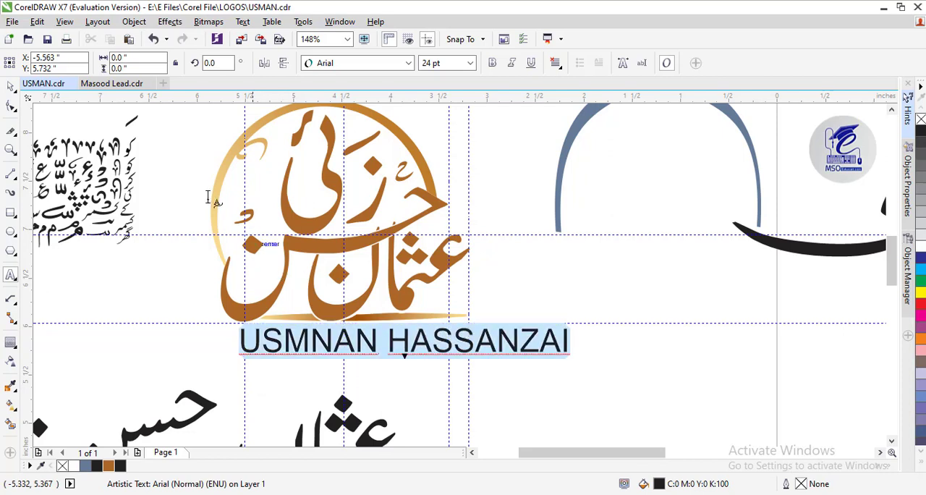
{"action": "left_click", "coordinate": [408, 63]}
{"action": "left_click", "coordinate": [335, 114]}
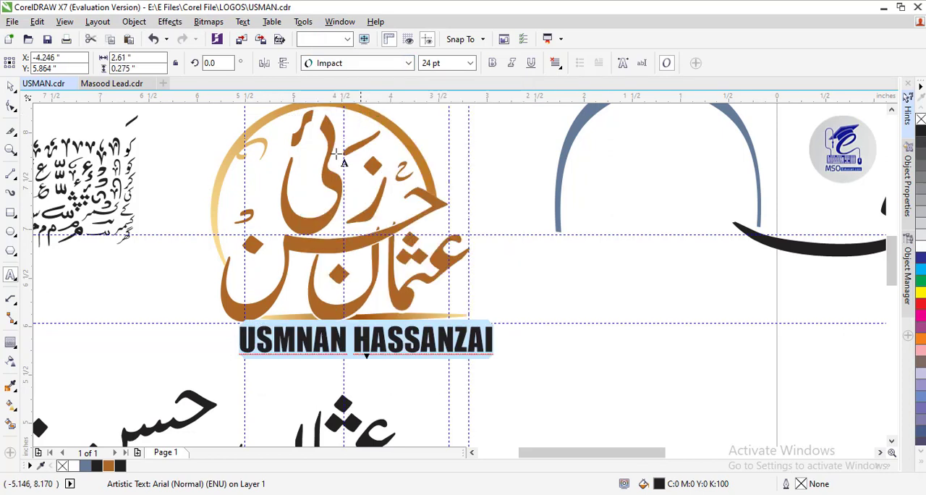
Move the English name text left and slightly down until it is centred beneath the calligraphy logo
{"action": "left_click", "coordinate": [10, 87]}
{"action": "key", "text": "Left"}
{"action": "key", "text": "Left"}
{"action": "key", "text": "Left"}
{"action": "key", "text": "Left"}
{"action": "key", "text": "Left"}
{"action": "key", "text": "Left"}
{"action": "key", "text": "Left"}
{"action": "key", "text": "Left"}
{"action": "key", "text": "Left"}
{"action": "key", "text": "Left"}
{"action": "key", "text": "Left"}
{"action": "key", "text": "Left"}
{"action": "key", "text": "Left"}
{"action": "key", "text": "Left"}
{"action": "key", "text": "Left"}
{"action": "key", "text": "Left"}
{"action": "key", "text": "Left"}
{"action": "key", "text": "Left"}
{"action": "key", "text": "Left"}
{"action": "key", "text": "Left"}
{"action": "key", "text": "Left"}
{"action": "key", "text": "Left"}
{"action": "key", "text": "Left"}
{"action": "key", "text": "Left"}
{"action": "key", "text": "Left"}
{"action": "key", "text": "Left"}
{"action": "key", "text": "Left"}
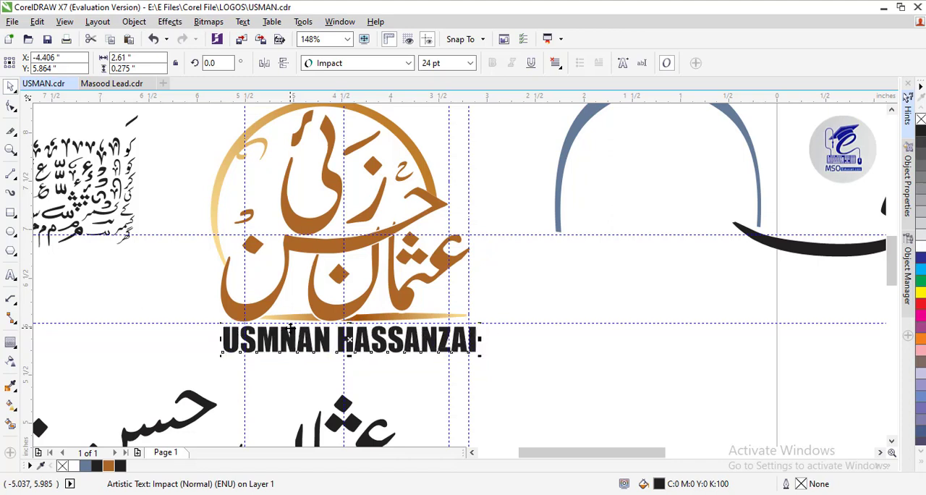
{"action": "key", "text": "Down"}
{"action": "key", "text": "Down"}
{"action": "key", "text": "Down"}
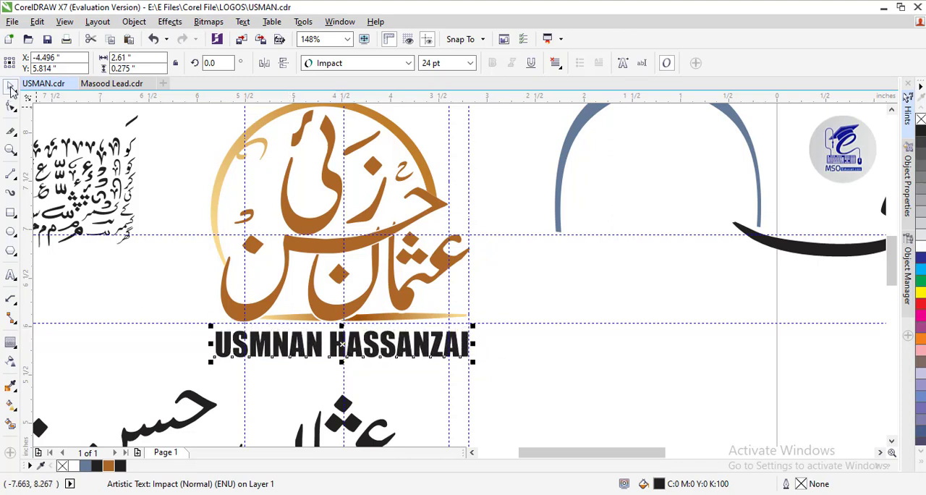
{"action": "left_click", "coordinate": [213, 296]}
Copy the complete logo with its English name and create a new portrait Letter document with the default settings
{"action": "left_click", "coordinate": [10, 149]}
{"action": "right_click", "coordinate": [409, 248]}
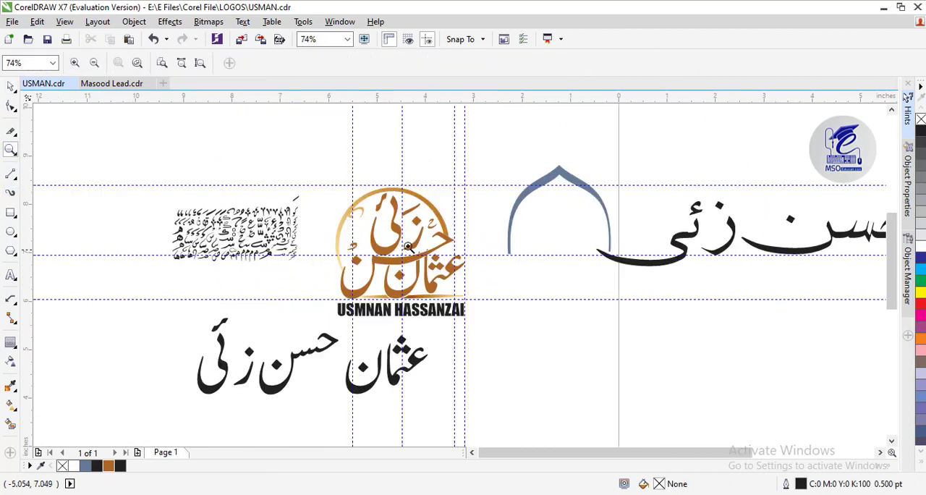
{"action": "left_click", "coordinate": [8, 87]}
{"action": "left_click_drag", "start_coordinate": [487, 164], "coordinate": [323, 329]}
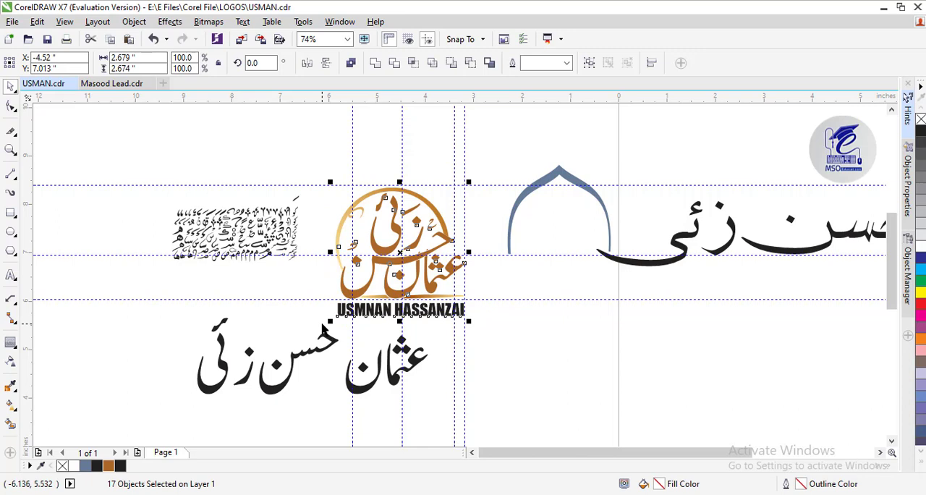
{"action": "key", "text": "ctrl+n"}
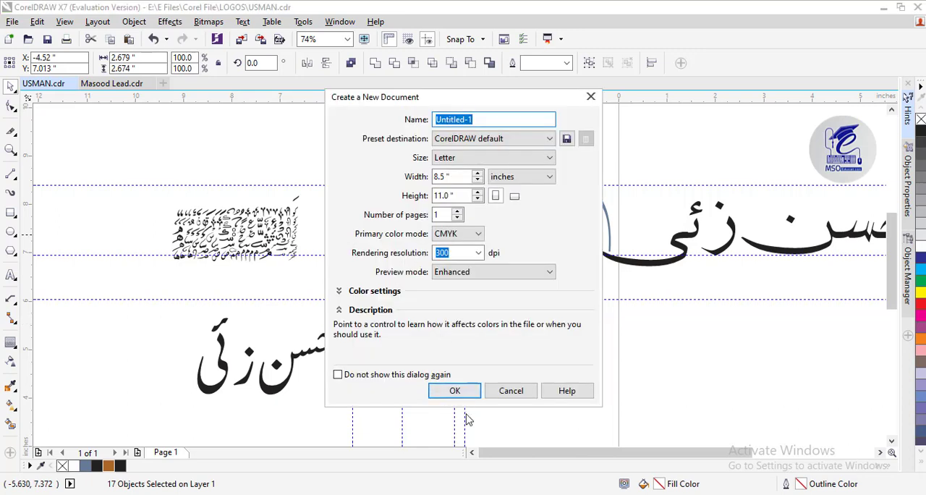
{"action": "left_click", "coordinate": [454, 391]}
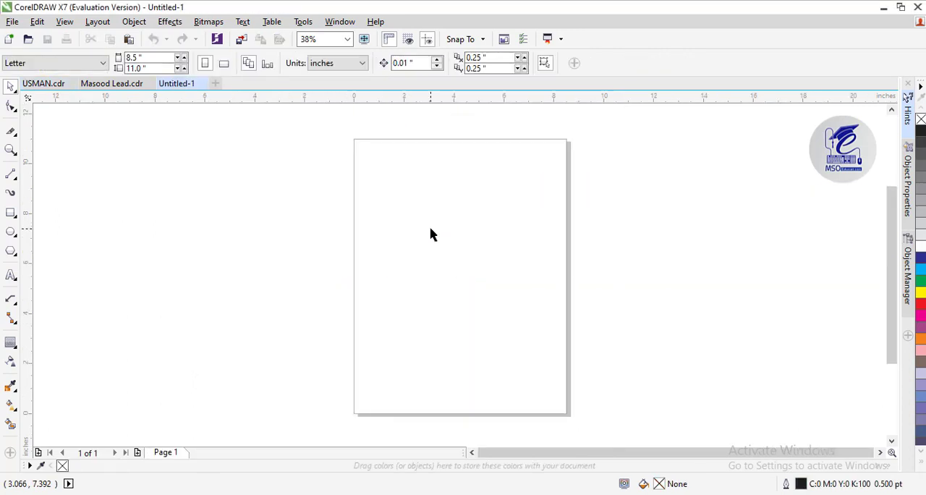
Paste the logo into the new document, group its objects and centre the group on the page
{"action": "key", "text": "ctrl+v"}
{"action": "key", "text": "ctrl+g"}
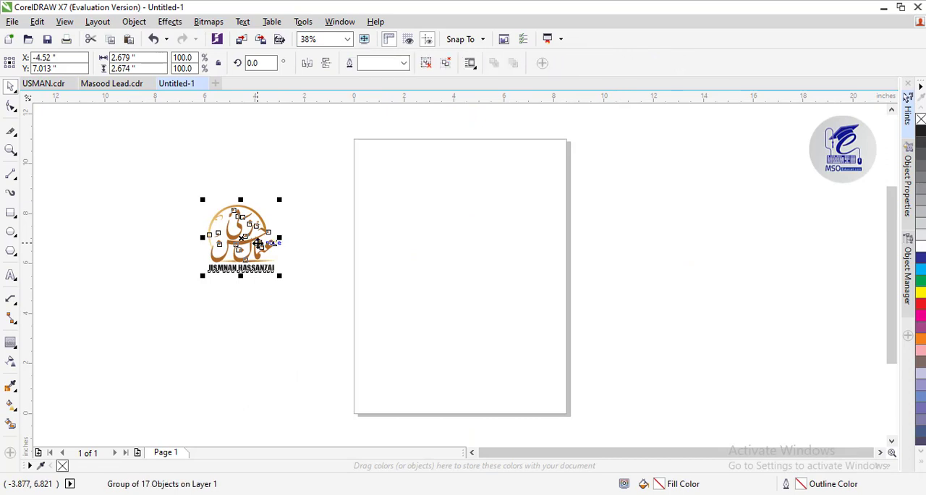
{"action": "key", "text": "p"}
{"action": "left_click", "coordinate": [74, 200]}
Draw a rectangle, centre it on the page around the logo and enlarge it to about 5.214 × 4.097 inches
{"action": "key", "text": "z"}
{"action": "left_click", "coordinate": [473, 245]}
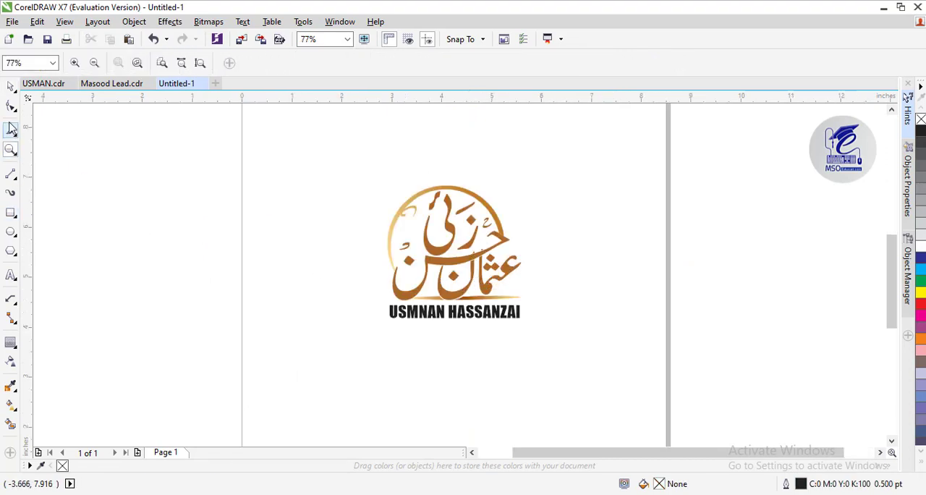
{"action": "key", "text": "space"}
{"action": "key", "text": "F6"}
{"action": "left_click_drag", "start_coordinate": [295, 155], "coordinate": [418, 253]}
{"action": "left_click", "coordinate": [10, 87]}
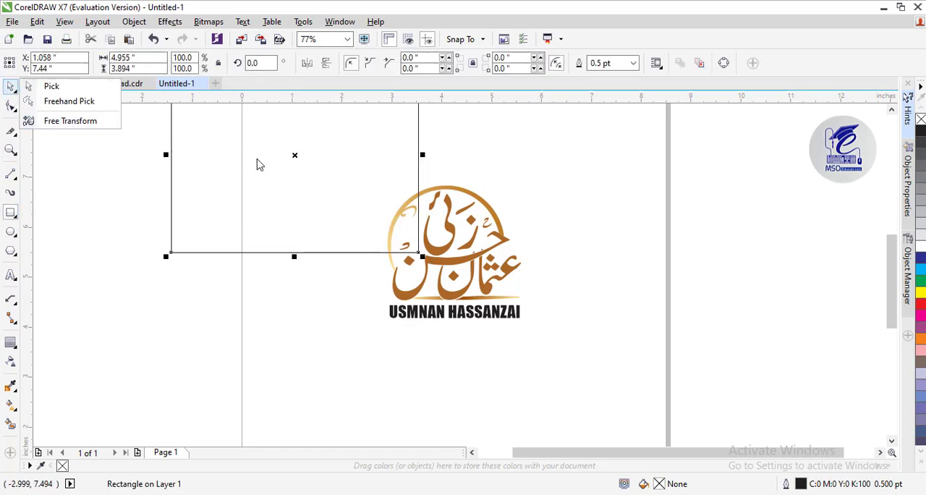
{"action": "left_click", "coordinate": [51, 86]}
{"action": "key", "text": "p"}
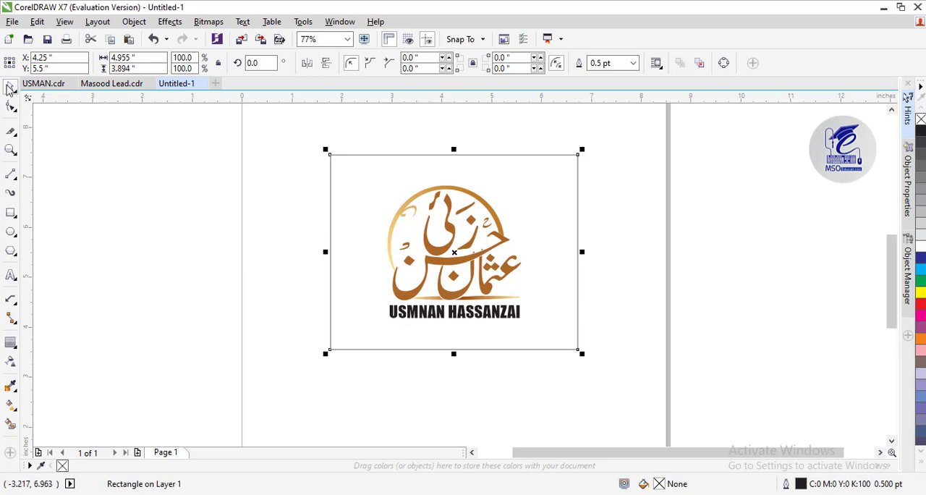
{"action": "left_click_drag", "start_coordinate": [582, 354], "coordinate": [589, 358]}
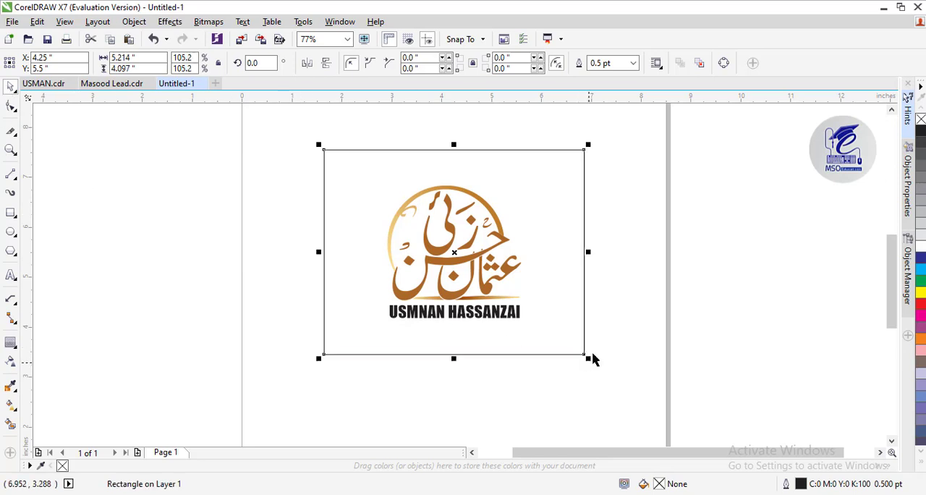
{"action": "left_click", "coordinate": [602, 362]}
Apply an elliptical fountain fill to the rectangle, light in the centre, and stretch it far beyond the rectangle for pale grey edges
{"action": "left_click", "coordinate": [360, 329]}
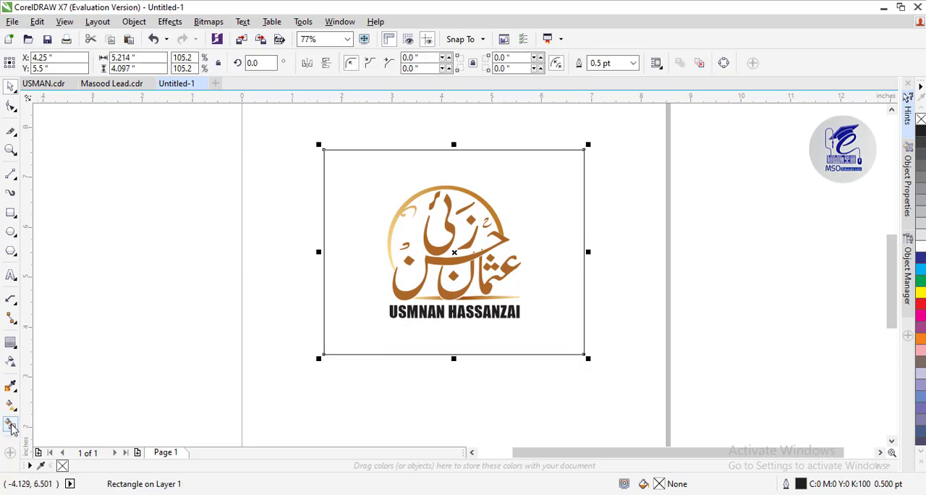
{"action": "left_click", "coordinate": [10, 425]}
{"action": "left_click", "coordinate": [11, 409]}
{"action": "left_click", "coordinate": [47, 62]}
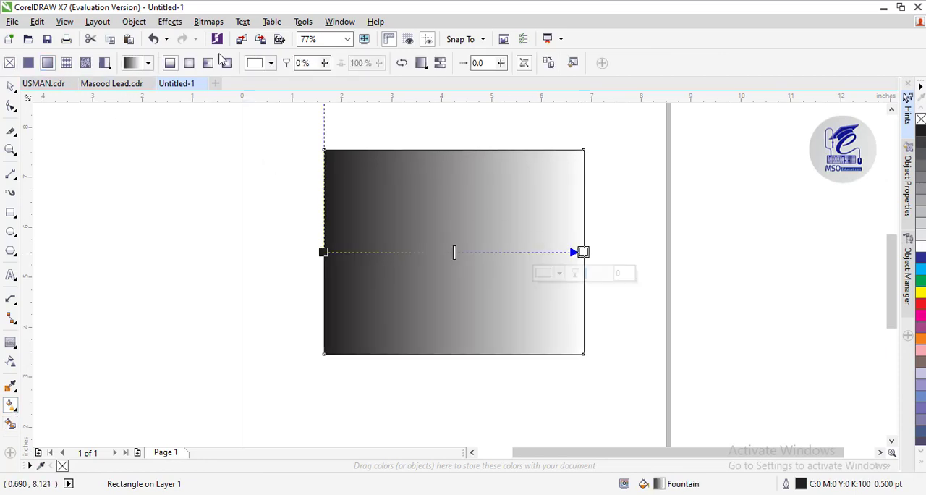
{"action": "left_click", "coordinate": [189, 63]}
{"action": "left_click_drag", "start_coordinate": [581, 253], "coordinate": [861, 235]}
Send the gradient rectangle behind the logo and deselect it
{"action": "left_click", "coordinate": [14, 89]}
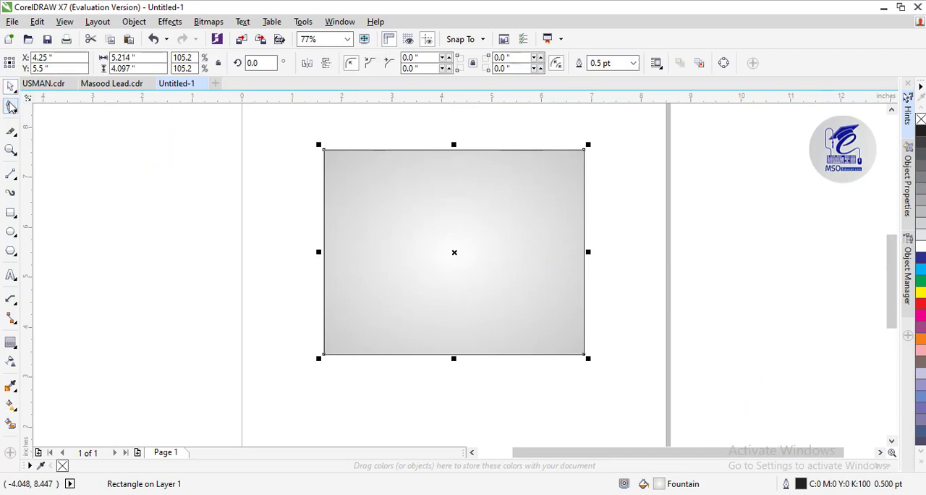
{"action": "key", "text": "shift+Page_Down"}
{"action": "left_click", "coordinate": [593, 210]}
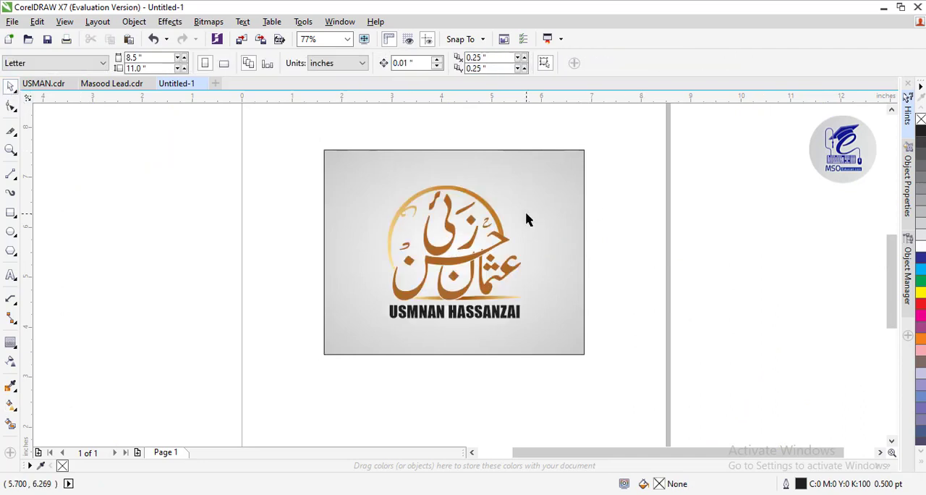
Recolour the outer end of the background rectangle's fountain fill to C16 M25 Y14 K0, a pale greyish pink, and deselect it
{"action": "left_click", "coordinate": [527, 217]}
{"action": "left_click", "coordinate": [11, 405]}
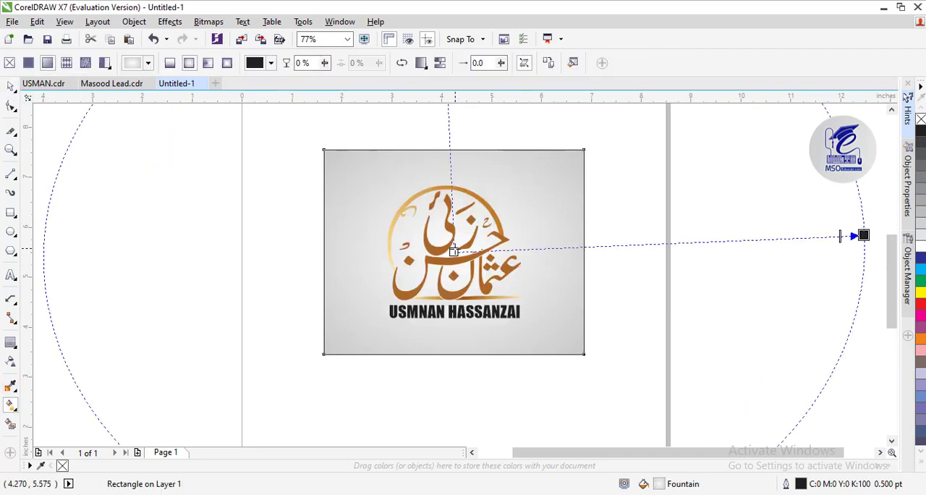
{"action": "left_click", "coordinate": [864, 236]}
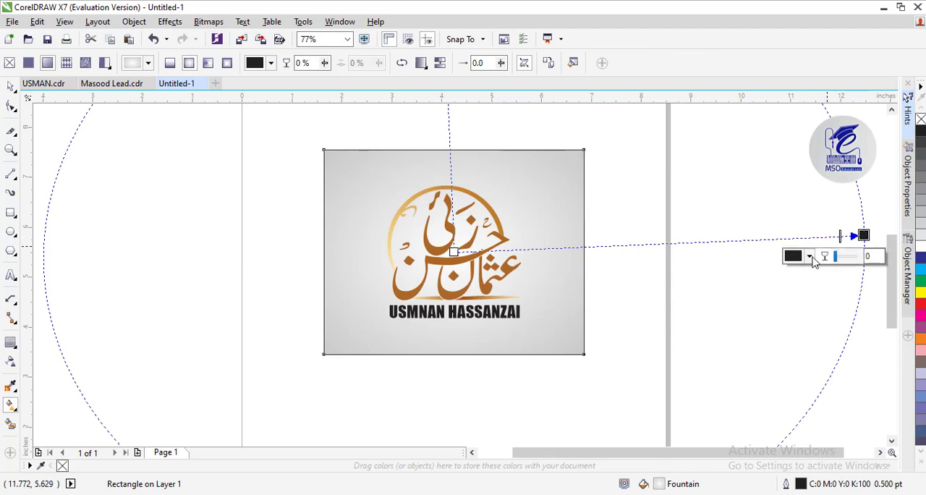
{"action": "left_click", "coordinate": [806, 255]}
{"action": "left_click", "coordinate": [780, 337]}
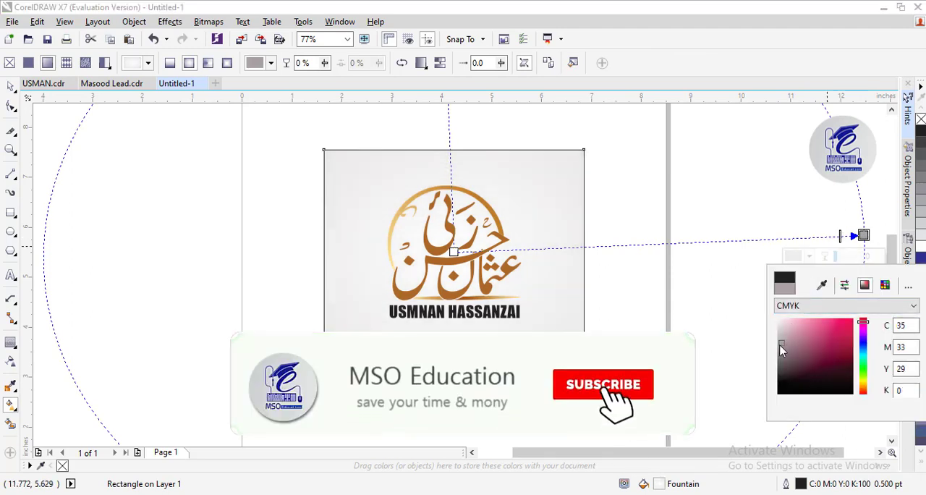
{"action": "left_click_drag", "start_coordinate": [792, 338], "coordinate": [784, 326]}
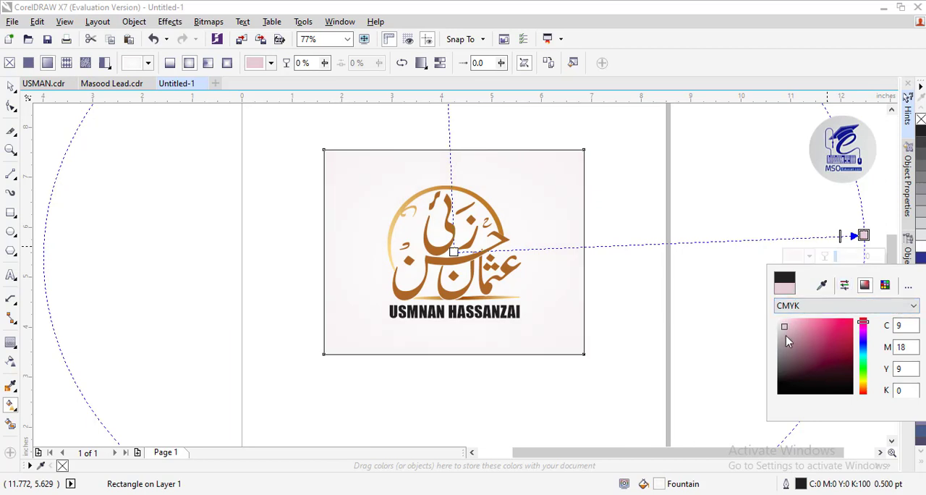
{"action": "left_click", "coordinate": [786, 335]}
{"action": "left_click", "coordinate": [785, 331]}
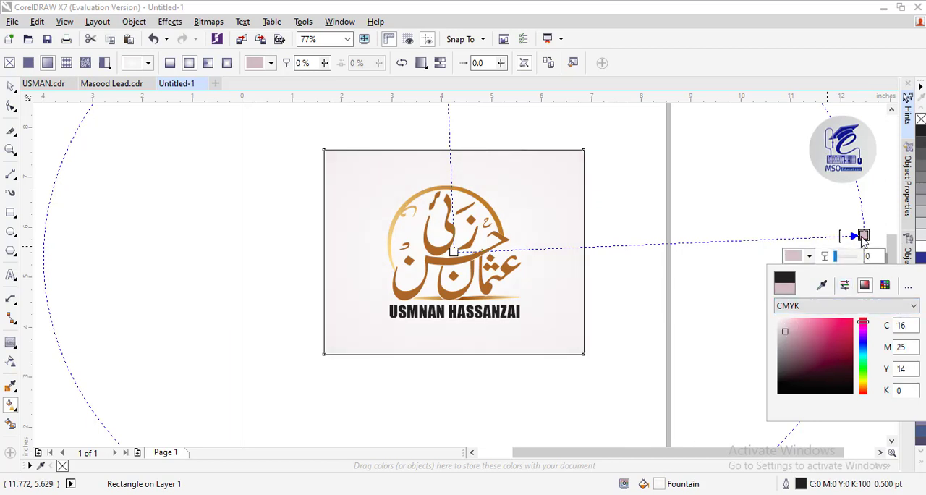
{"action": "left_click", "coordinate": [10, 86]}
{"action": "left_click", "coordinate": [110, 157]}
Ungroup the logo so its calligraphy strokes can be selected individually
{"action": "left_click", "coordinate": [484, 286]}
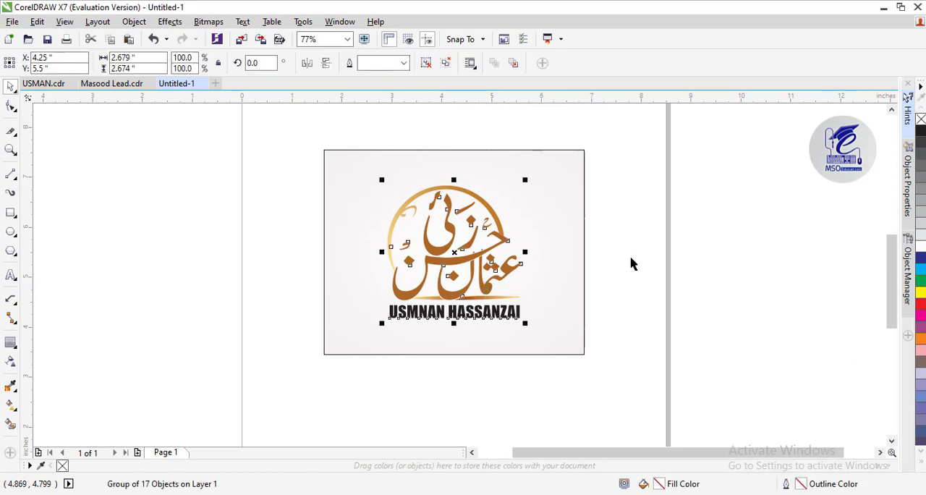
{"action": "left_click", "coordinate": [631, 257]}
{"action": "left_click_drag", "start_coordinate": [636, 162], "coordinate": [364, 308]}
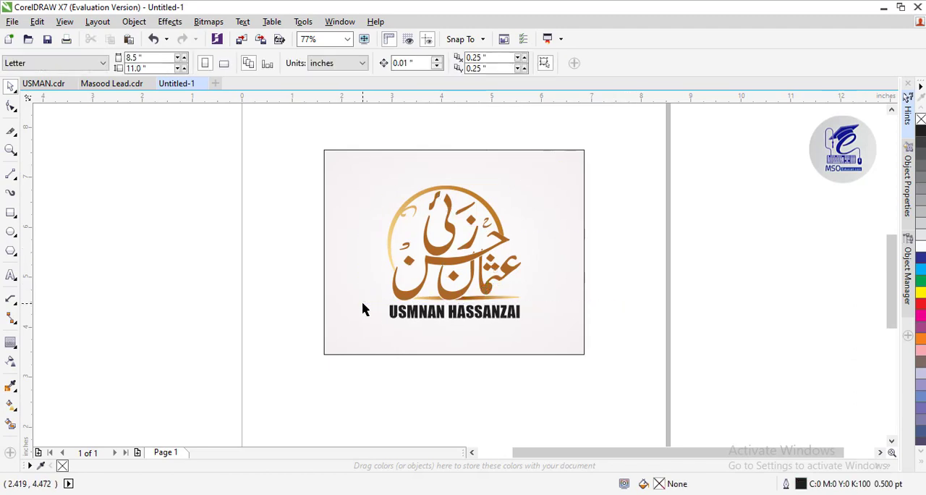
{"action": "left_click", "coordinate": [407, 300]}
{"action": "key", "text": "ctrl+u"}
{"action": "key", "text": "Escape"}
{"action": "left_click", "coordinate": [468, 259]}
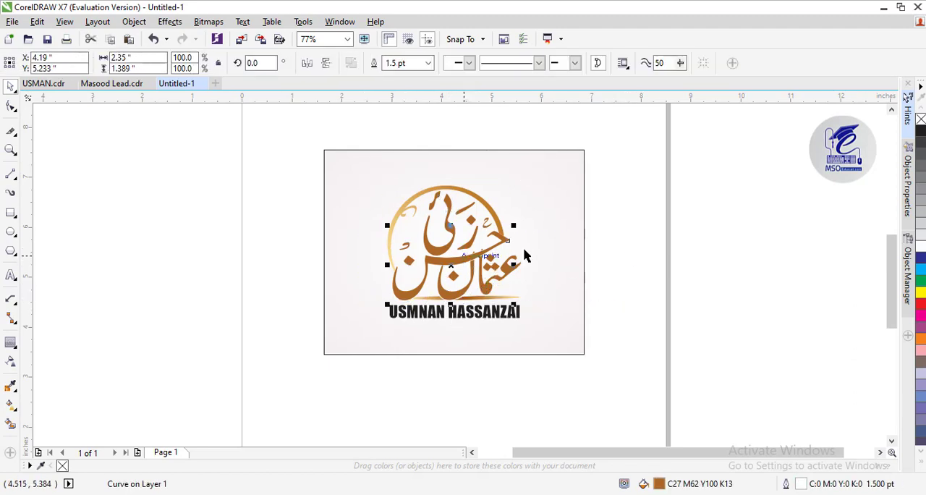
Group the calligraphy, ring and underline without the English name and try a drop shadow with opacity 50 and feather 15
{"action": "left_click_drag", "start_coordinate": [635, 154], "coordinate": [363, 309]}
{"action": "key", "text": "ctrl+g"}
{"action": "left_click", "coordinate": [15, 356]}
{"action": "left_click", "coordinate": [14, 348]}
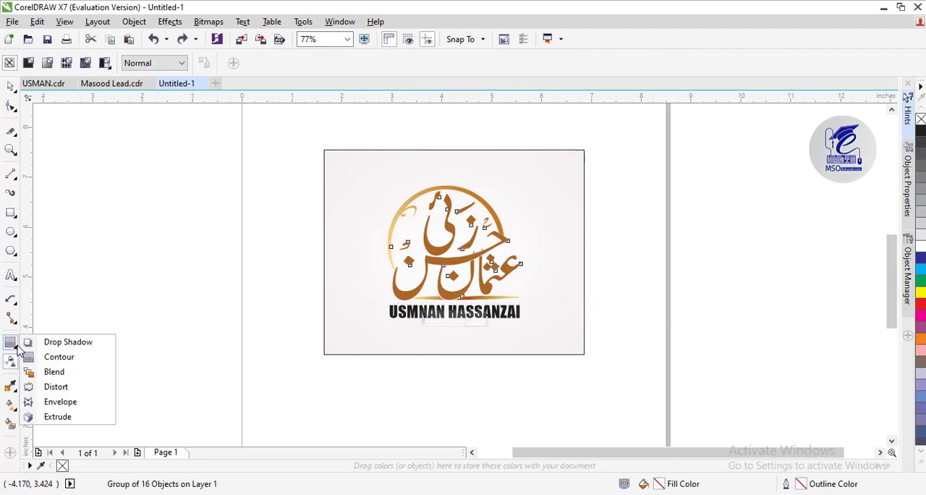
{"action": "left_click", "coordinate": [35, 343]}
{"action": "left_click_drag", "start_coordinate": [385, 248], "coordinate": [520, 241]}
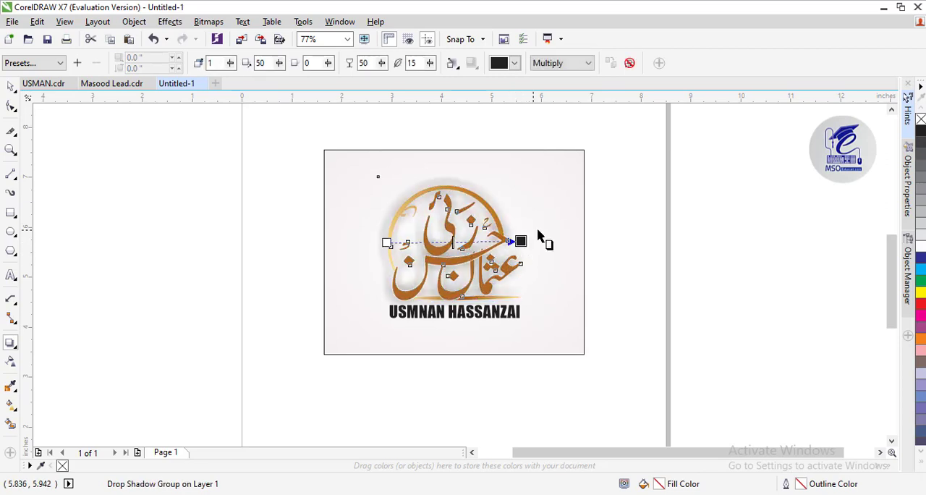
Remove the drop shadow and ungroup the calligraphy artwork again
{"action": "left_click", "coordinate": [10, 149]}
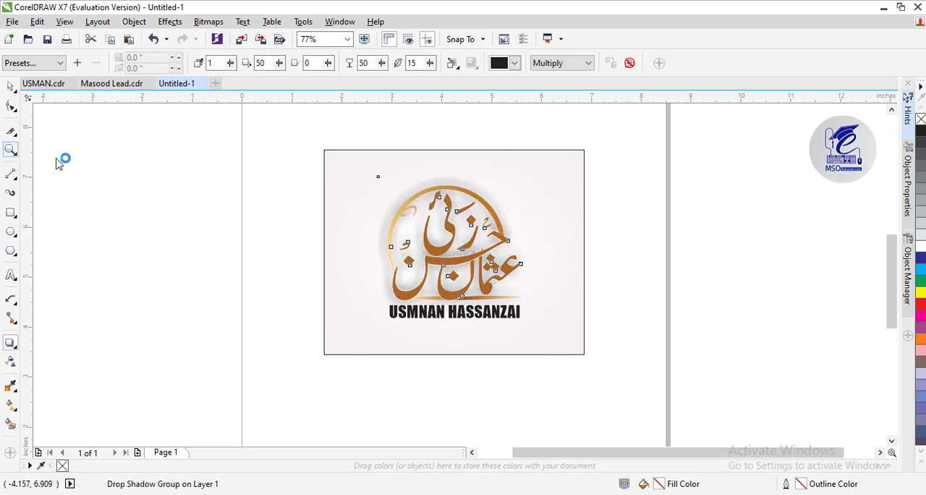
{"action": "left_click", "coordinate": [450, 246]}
{"action": "key", "text": "ctrl+u"}
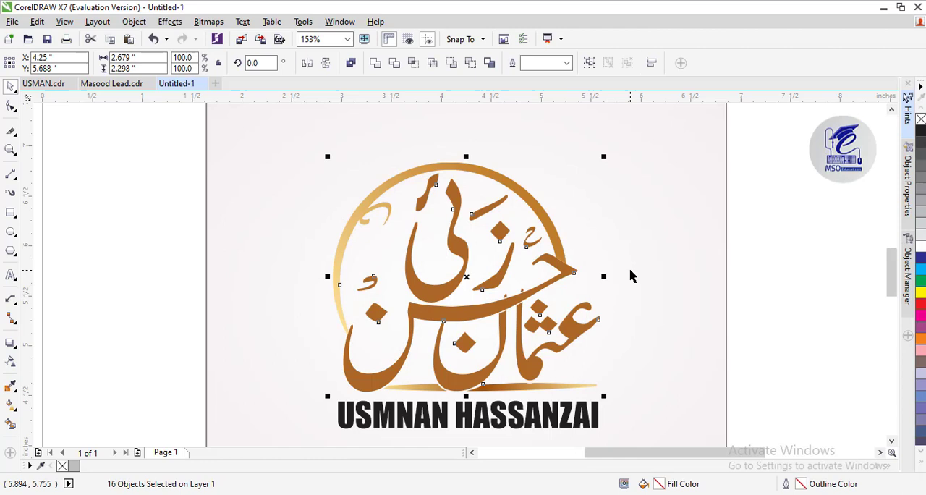
{"action": "left_click", "coordinate": [630, 275]}
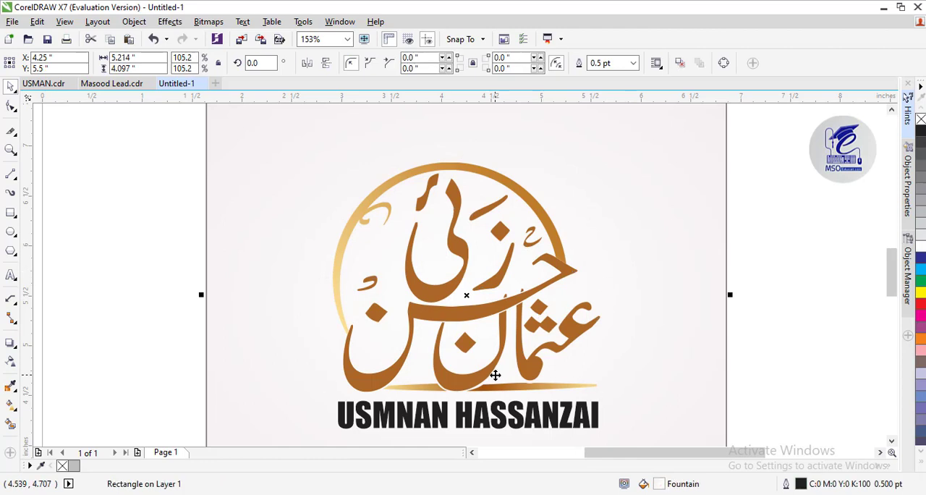
Open the Outline Pen settings for the long sweeping calligraphy stroke and bring up its outline width choices
{"action": "left_click", "coordinate": [505, 308]}
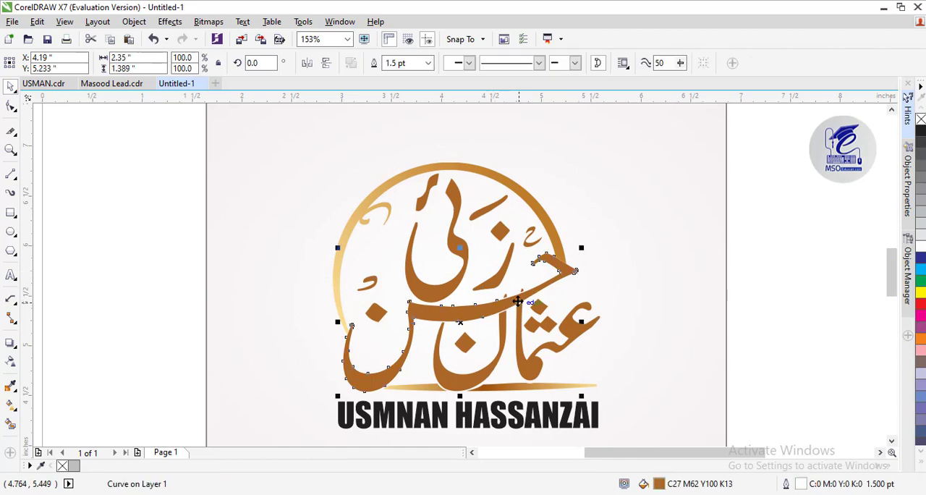
{"action": "left_click", "coordinate": [10, 149]}
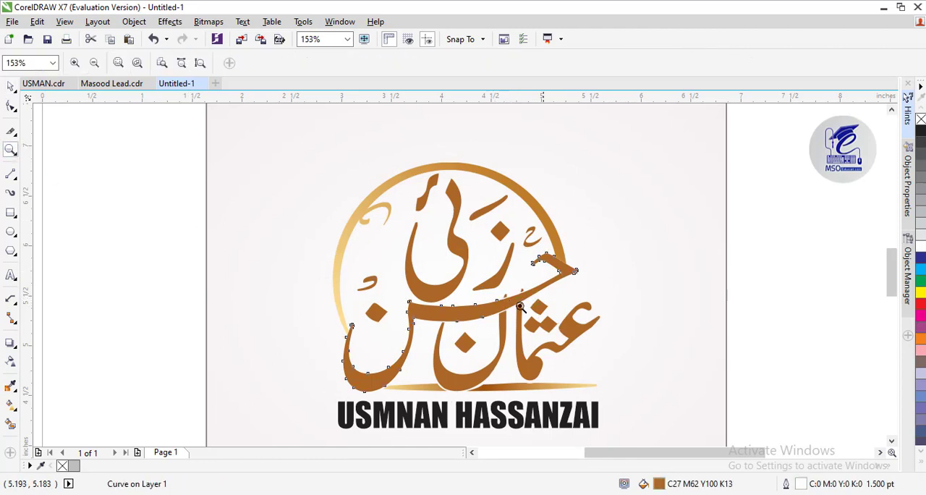
{"action": "left_click", "coordinate": [514, 304]}
{"action": "left_click", "coordinate": [412, 289]}
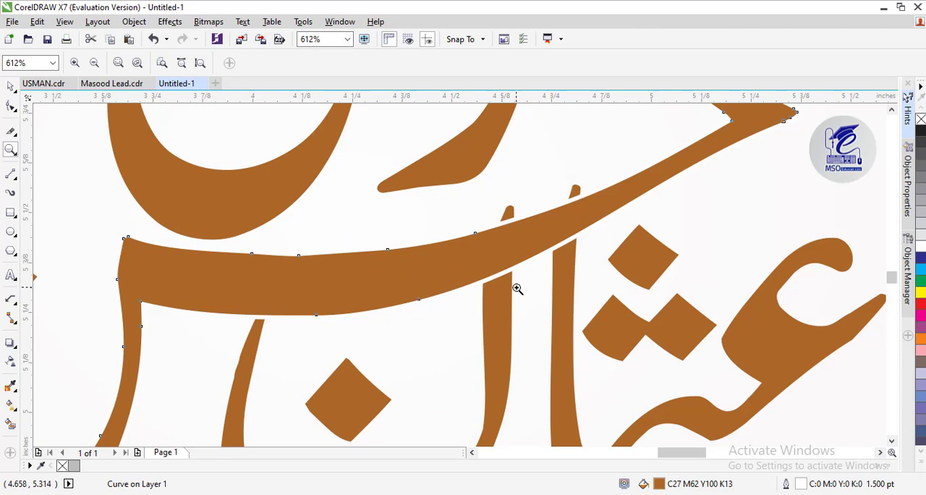
{"action": "left_click", "coordinate": [10, 87]}
{"action": "key", "text": "F10"}
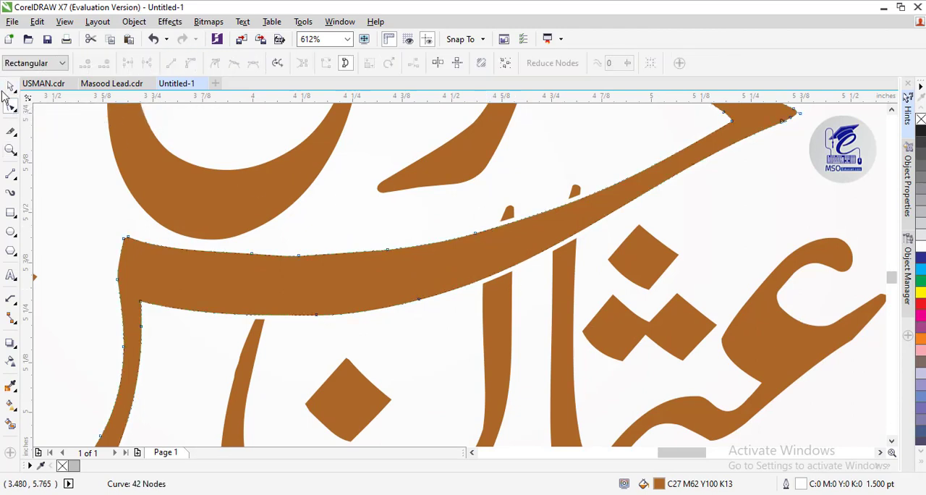
{"action": "key", "text": "space"}
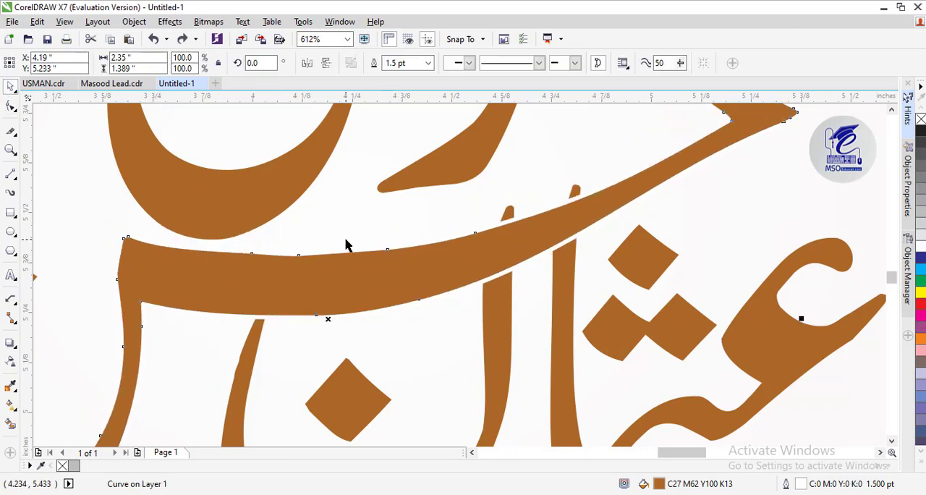
{"action": "key", "text": "F12"}
{"action": "left_click", "coordinate": [376, 165]}
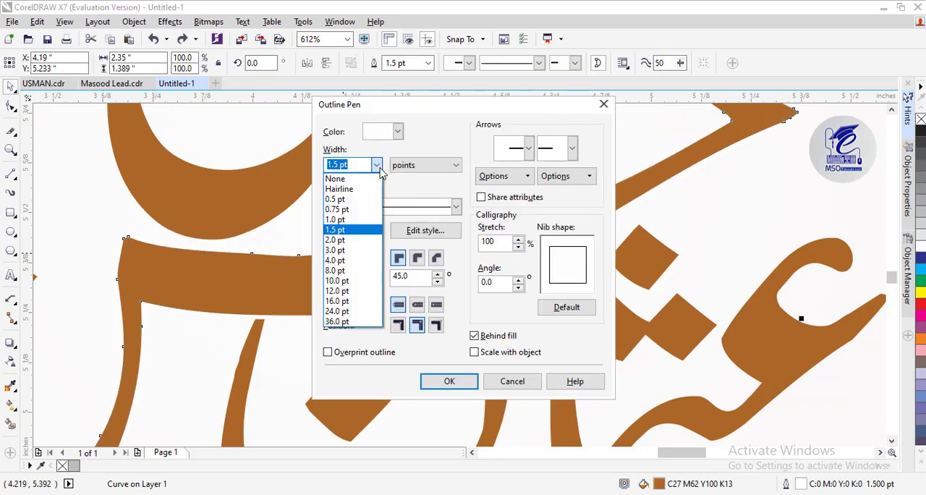
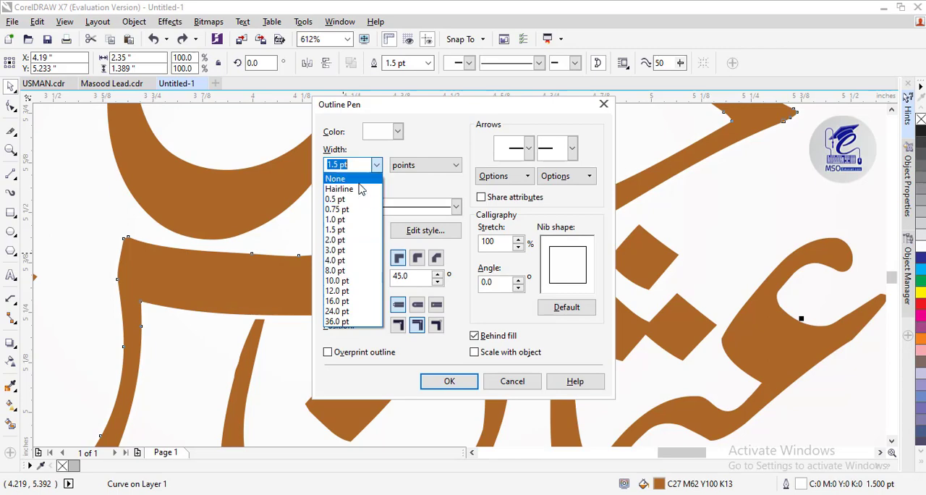
Set the long sweeping calligraphy stroke's outline width to None and apply the Outline Pen settings
{"action": "left_click", "coordinate": [336, 179]}
{"action": "left_click", "coordinate": [449, 382]}
{"action": "scroll", "coordinate": [407, 259], "scroll_direction": "up", "scroll_amount": 1}
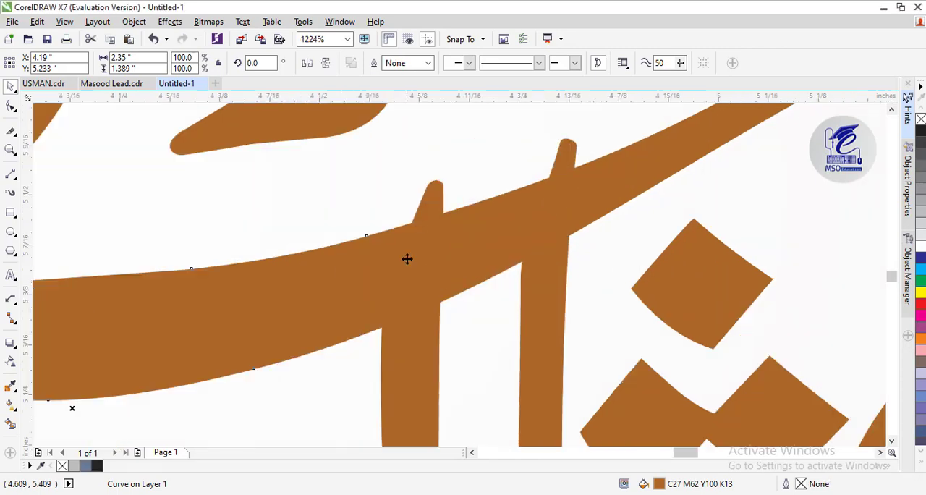
Draw four short 0.5 pt lines across the two upright strokes, one above and one below the sweeping stroke on each
{"action": "left_click", "coordinate": [418, 331]}
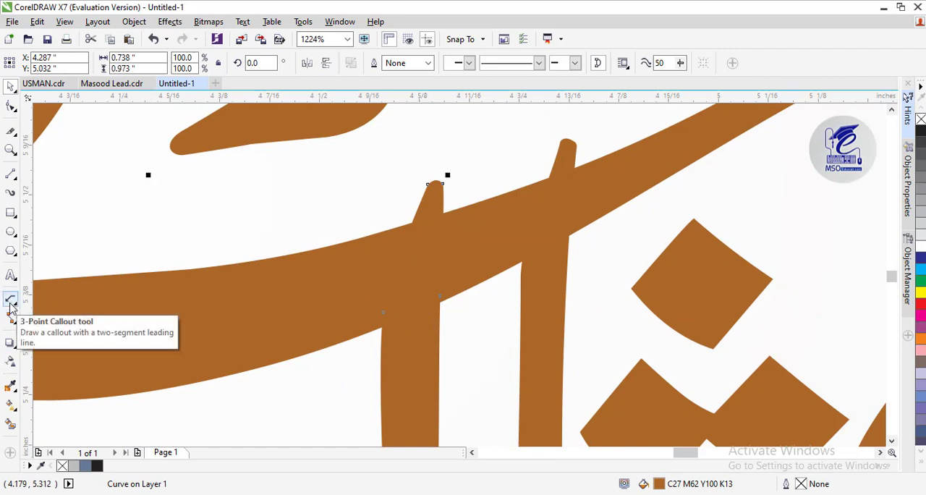
{"action": "left_click", "coordinate": [11, 174]}
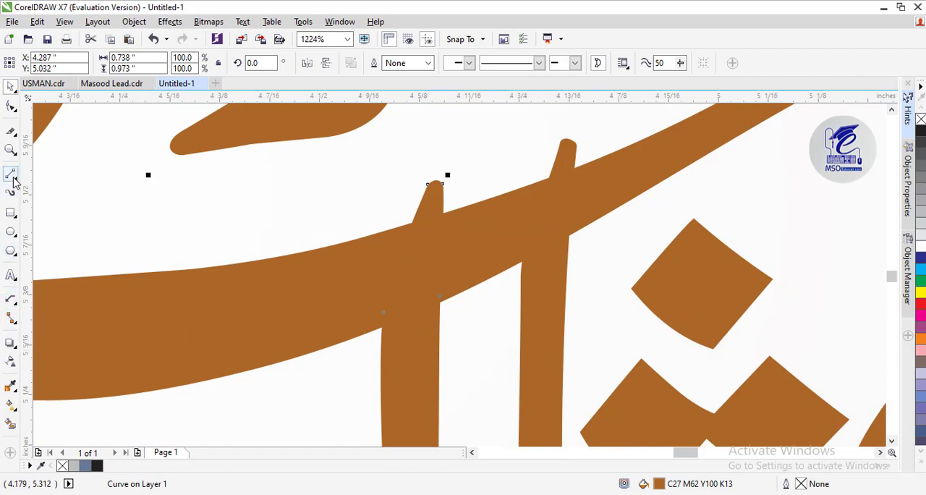
{"action": "left_click", "coordinate": [439, 306]}
{"action": "left_click", "coordinate": [379, 335]}
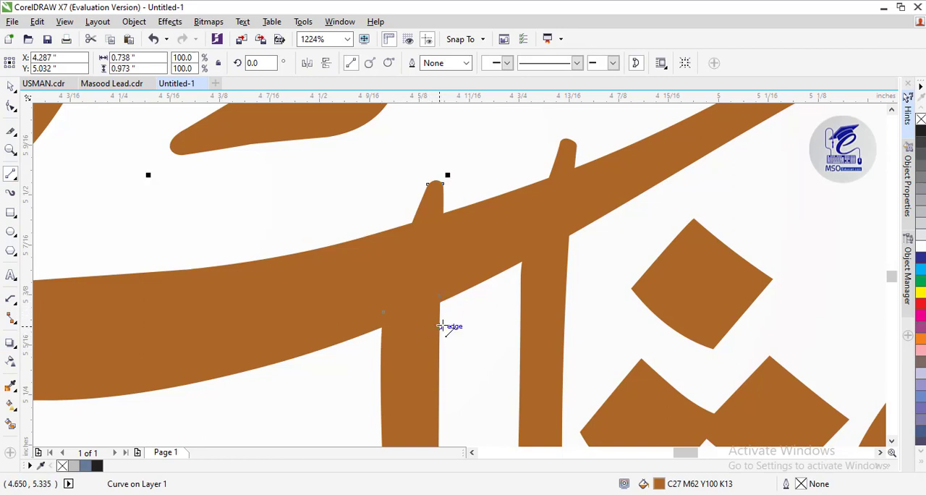
{"action": "left_click_drag", "start_coordinate": [443, 310], "coordinate": [377, 336]}
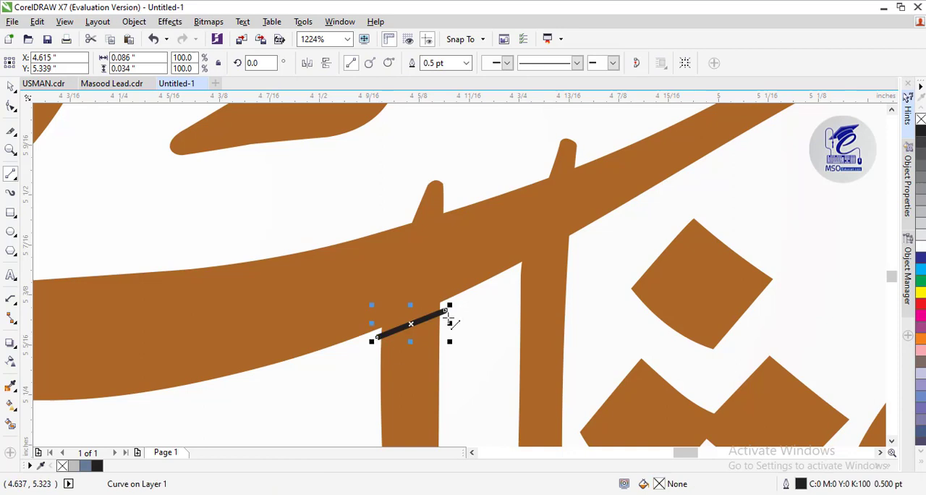
{"action": "left_click", "coordinate": [429, 209]}
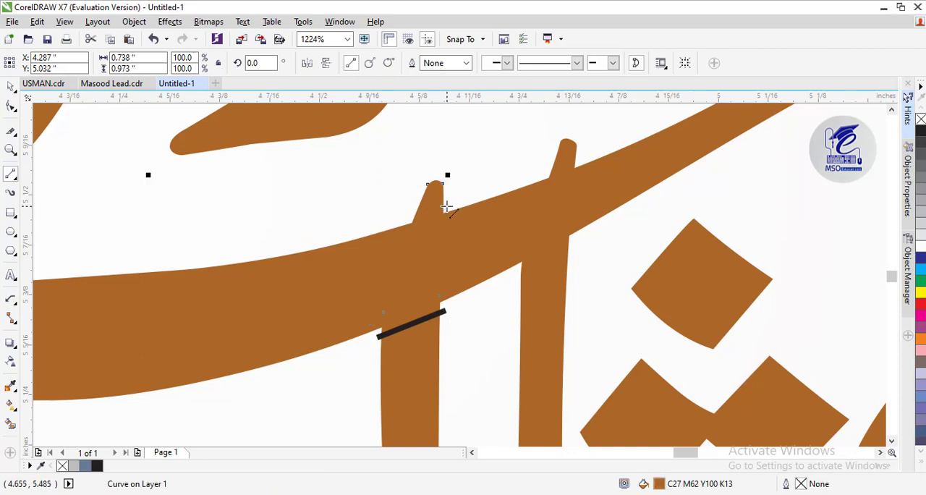
{"action": "left_click_drag", "start_coordinate": [446, 207], "coordinate": [403, 220]}
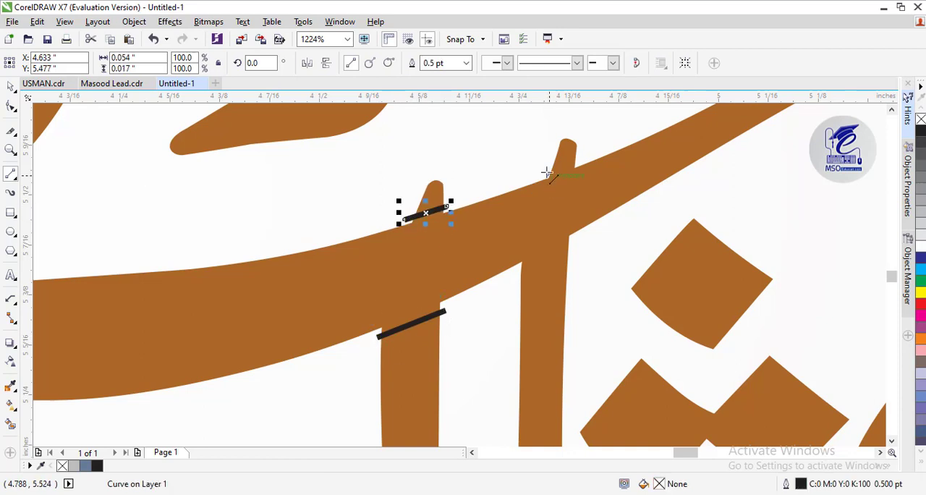
{"action": "left_click_drag", "start_coordinate": [546, 175], "coordinate": [578, 159]}
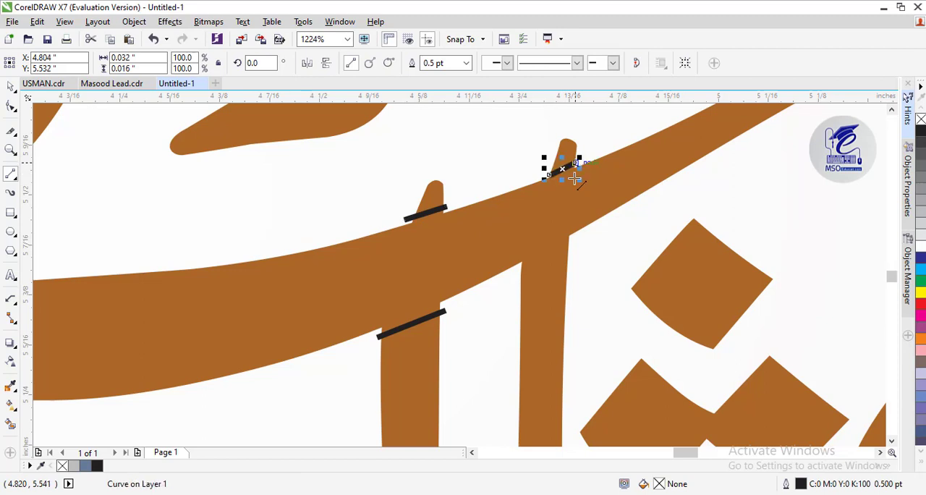
{"action": "left_click_drag", "start_coordinate": [570, 238], "coordinate": [518, 268]}
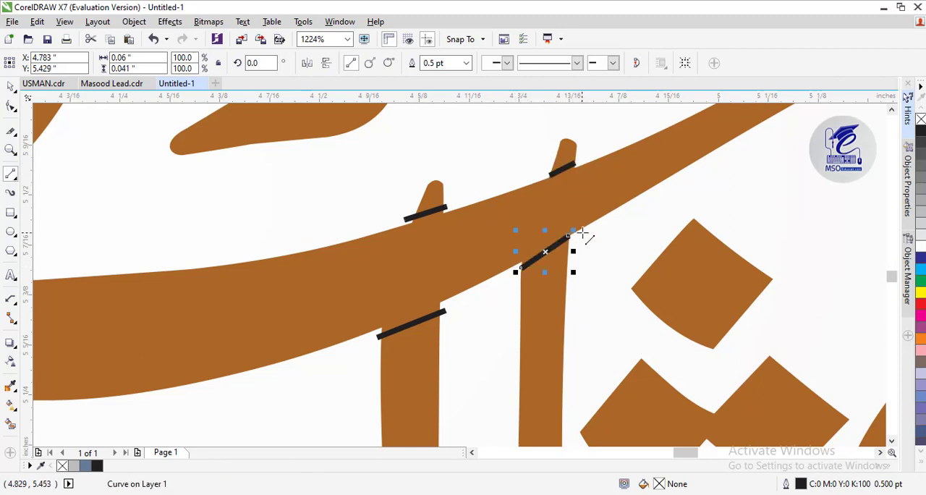
Use Smart Fill to create blue-grey shapes with 0.5 pt black outlines from the upright tips and the lower strokes bounded by the cut lines
{"action": "left_click", "coordinate": [10, 426]}
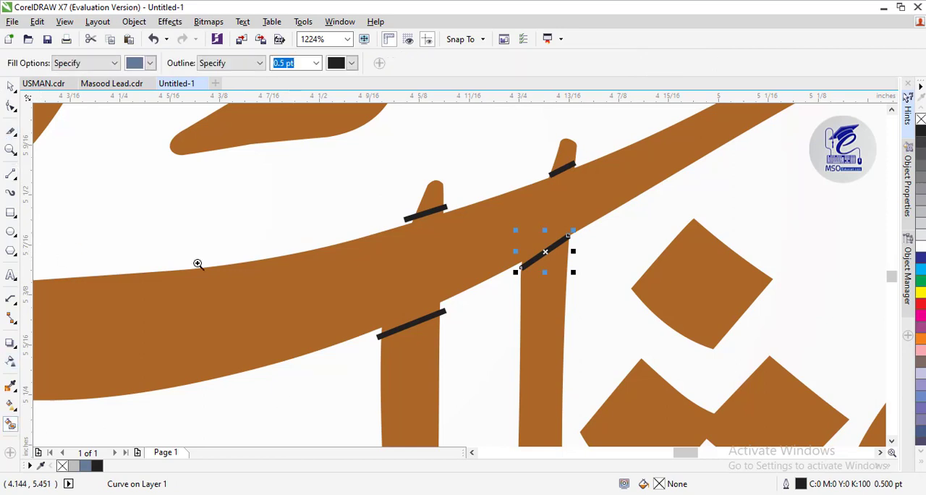
{"action": "key", "text": "F3"}
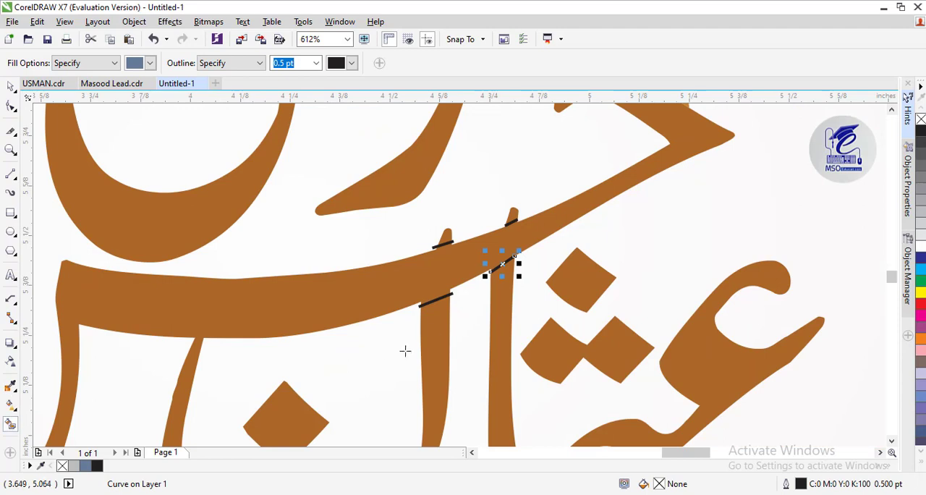
{"action": "left_click", "coordinate": [432, 330]}
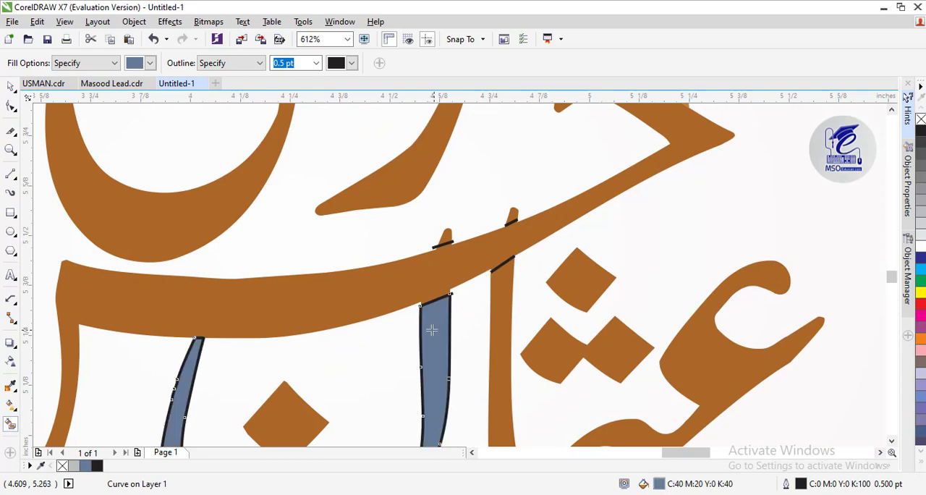
{"action": "left_click", "coordinate": [507, 289]}
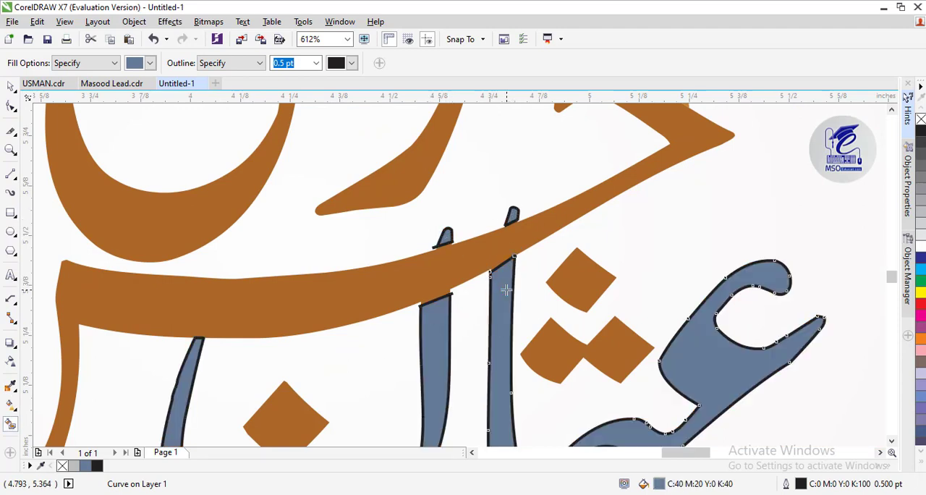
{"action": "left_click", "coordinate": [11, 88]}
{"action": "left_click", "coordinate": [439, 297]}
{"action": "key", "text": "Delete"}
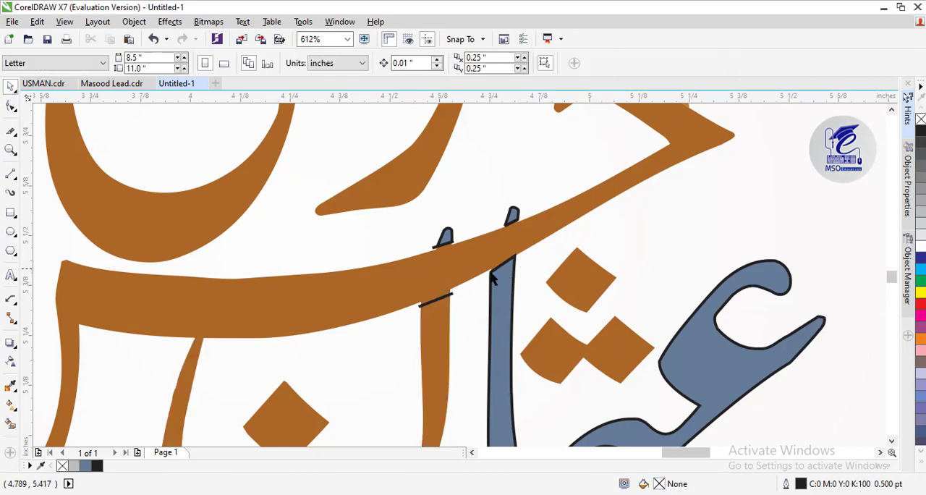
{"action": "key", "text": "ctrl+z"}
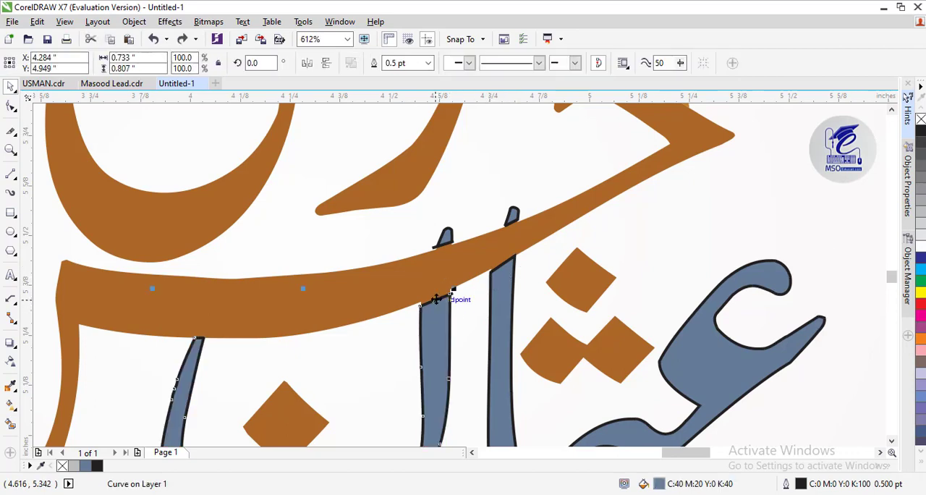
Delete the cut line below the sweeping stroke on the left of the two uprights
{"action": "left_click", "coordinate": [11, 150]}
{"action": "left_click", "coordinate": [450, 293]}
{"action": "left_click", "coordinate": [9, 88]}
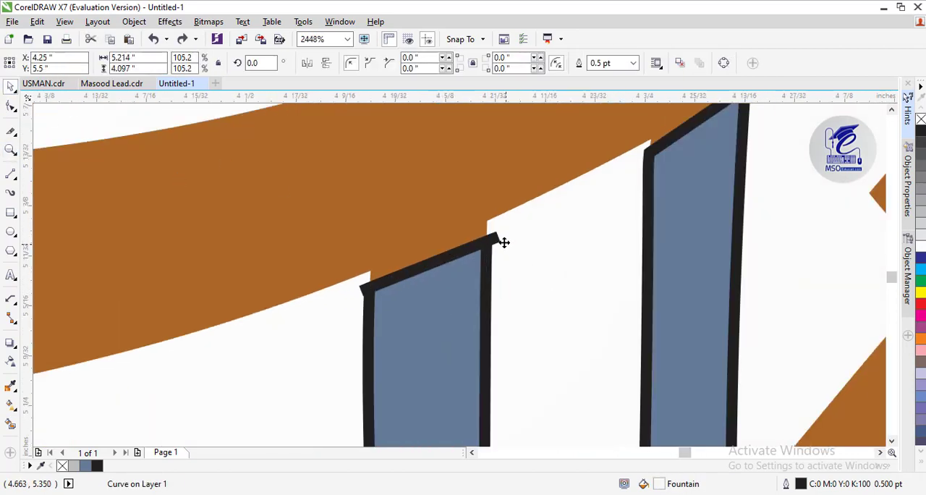
{"action": "left_click", "coordinate": [561, 230]}
{"action": "left_click", "coordinate": [651, 154]}
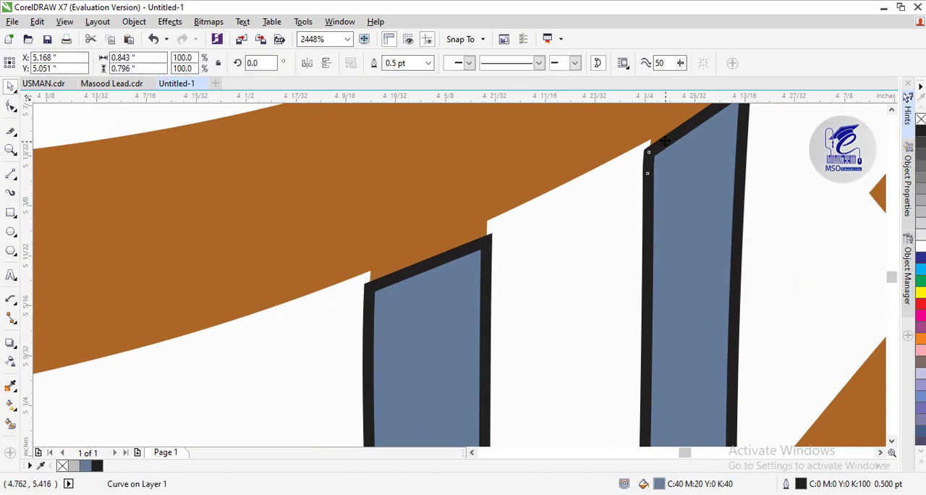
{"action": "left_click_drag", "start_coordinate": [660, 140], "coordinate": [644, 150]}
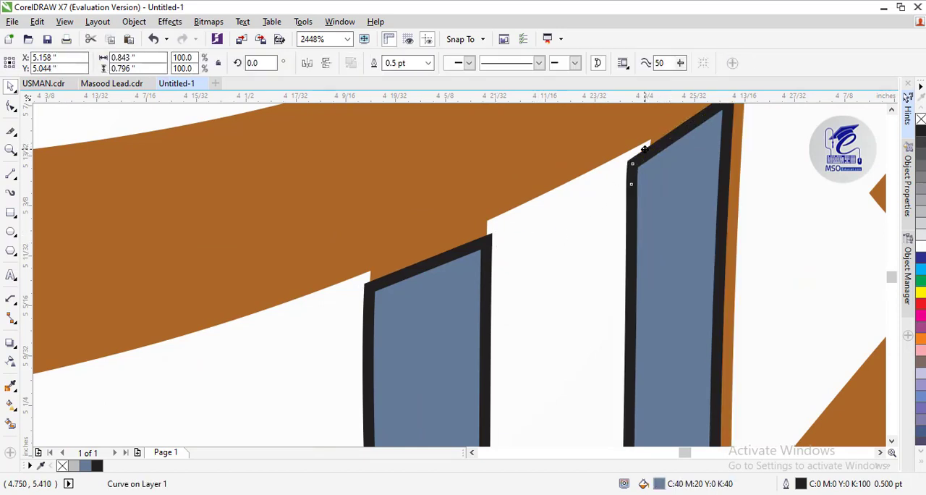
{"action": "key", "text": "ctrl+z"}
Delete the cut line above the sweeping stroke at the base of the left upright's tip
{"action": "left_click", "coordinate": [891, 110]}
{"action": "left_click", "coordinate": [891, 110]}
{"action": "left_click", "coordinate": [802, 233]}
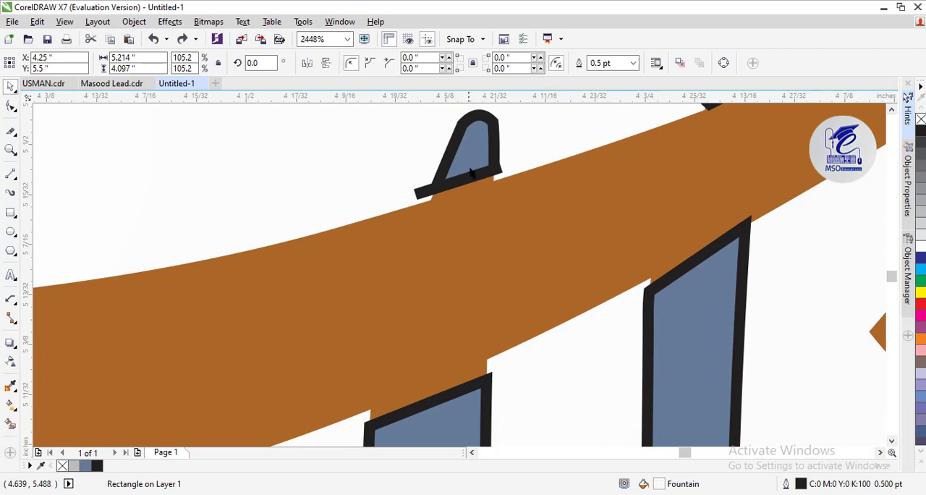
{"action": "left_click", "coordinate": [471, 174]}
{"action": "left_click", "coordinate": [420, 193]}
{"action": "key", "text": "Delete"}
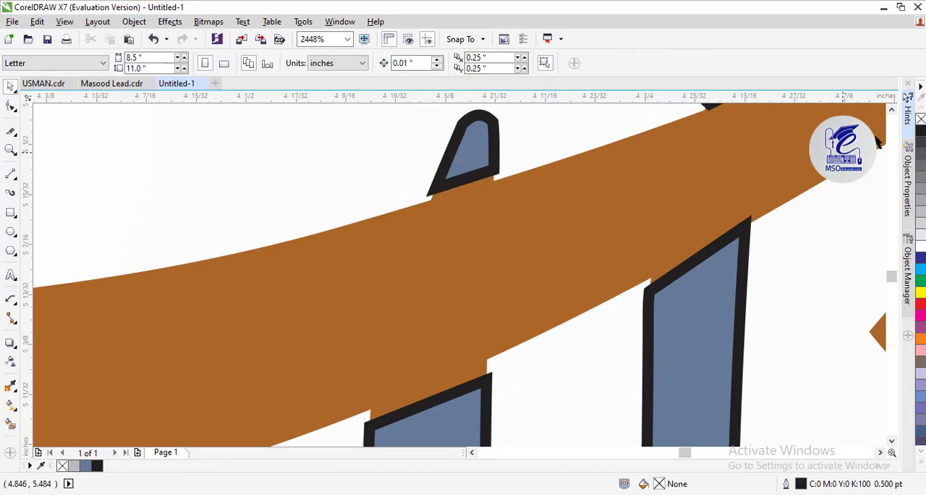
Lock the pale gradient background rectangle so it cannot be selected with the calligraphy
{"action": "left_click", "coordinate": [891, 110]}
{"action": "left_click", "coordinate": [891, 110]}
{"action": "left_click", "coordinate": [891, 110]}
{"action": "left_click", "coordinate": [500, 216]}
{"action": "key", "text": "F3"}
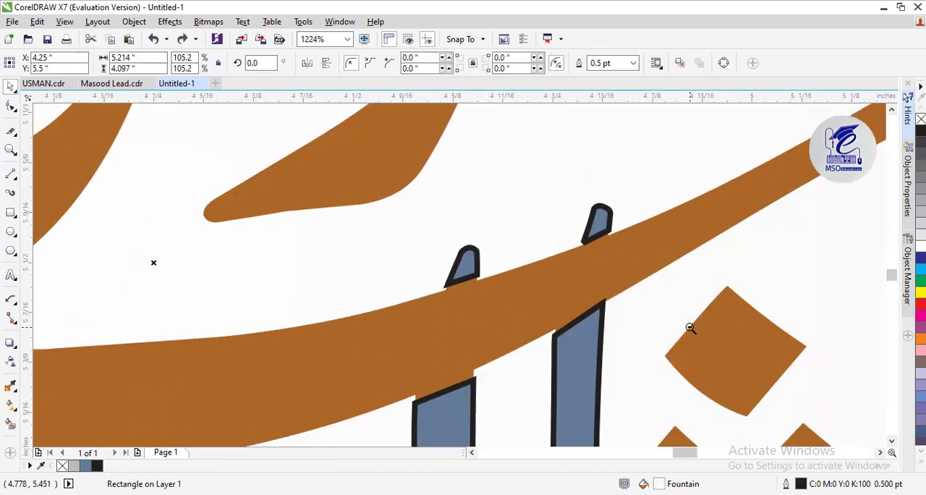
{"action": "left_click", "coordinate": [891, 439]}
{"action": "left_click", "coordinate": [891, 439]}
{"action": "left_click", "coordinate": [891, 439]}
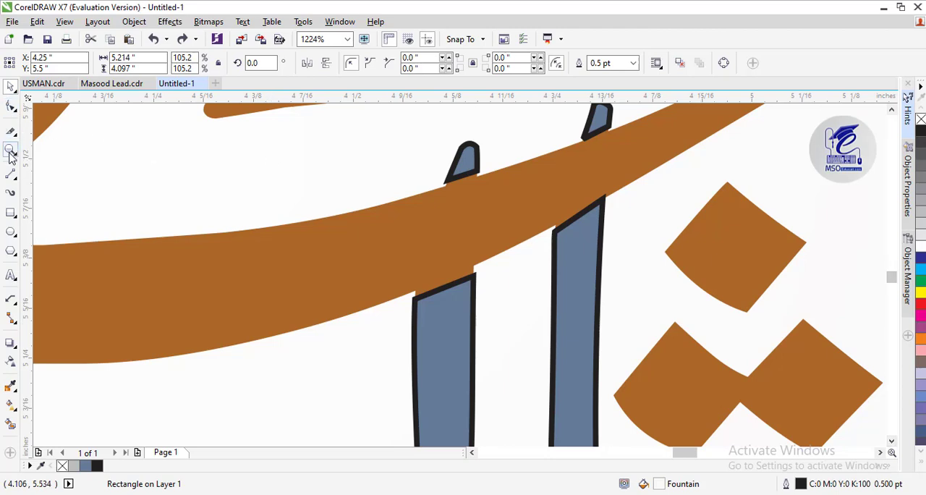
{"action": "left_click", "coordinate": [11, 149]}
{"action": "key", "text": "F3"}
{"action": "left_click", "coordinate": [11, 87]}
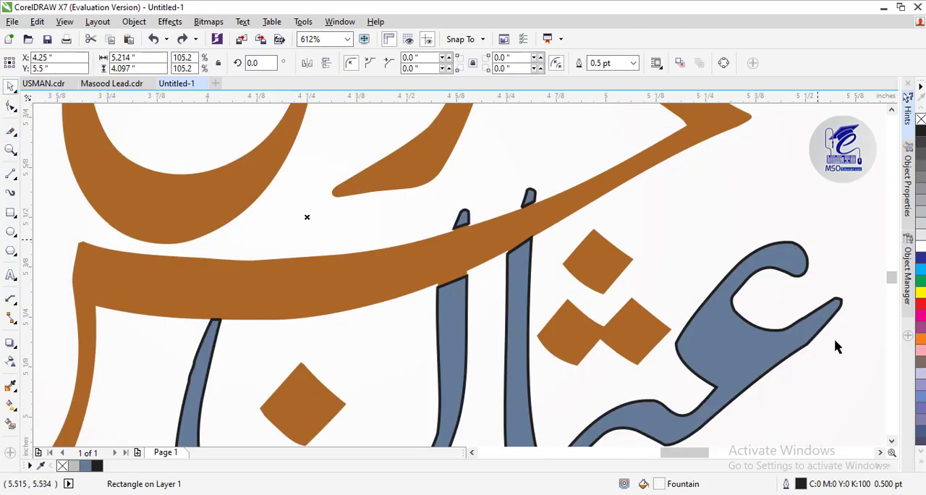
{"action": "left_click", "coordinate": [880, 452]}
{"action": "left_click", "coordinate": [880, 452]}
{"action": "key", "text": "F2"}
{"action": "key", "text": "F3"}
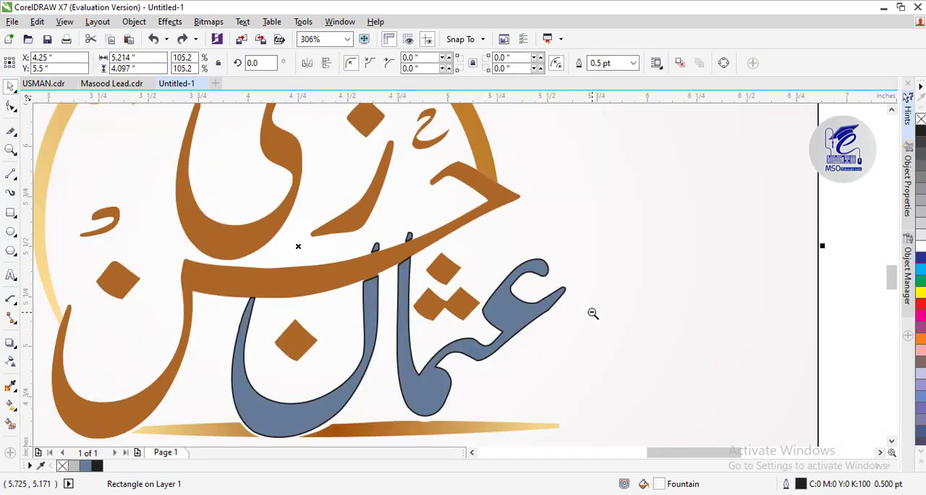
{"action": "right_click", "coordinate": [669, 225]}
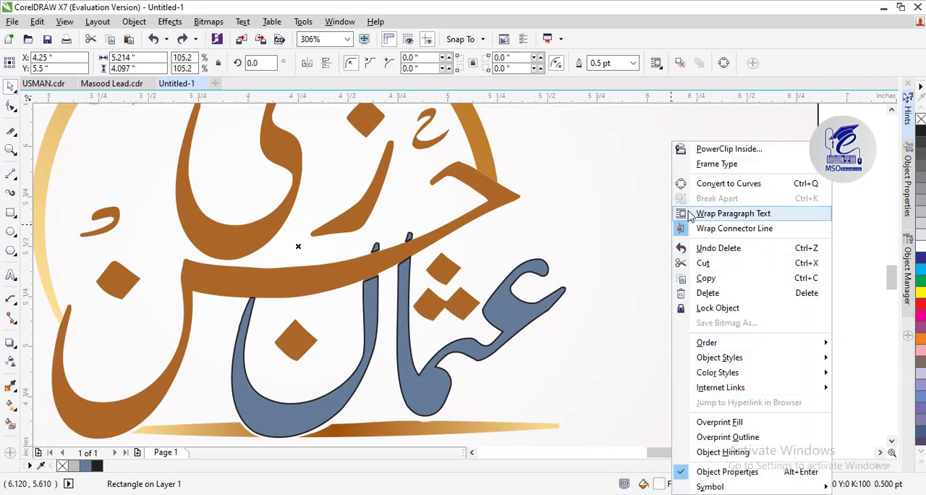
{"action": "left_click", "coordinate": [708, 292]}
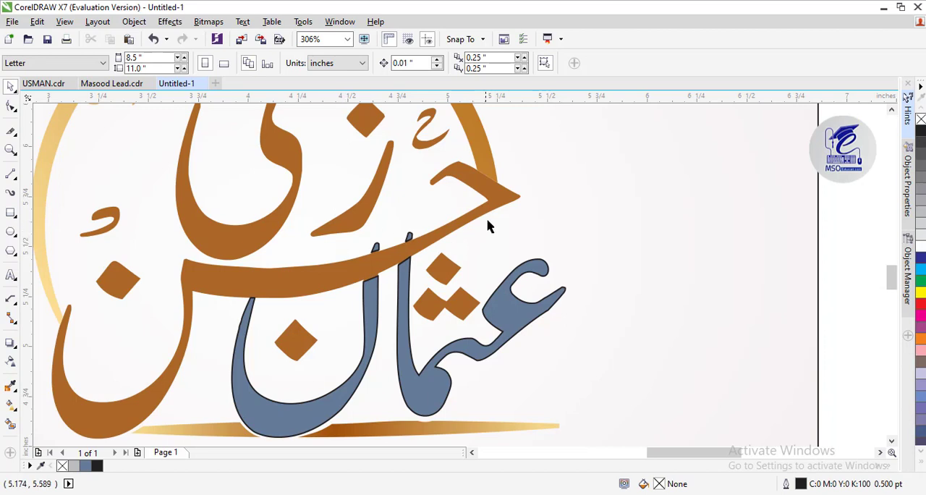
Delete the two cut lines above and below the sweeping stroke on the right upright
{"action": "left_click_drag", "start_coordinate": [405, 252], "coordinate": [405, 250]}
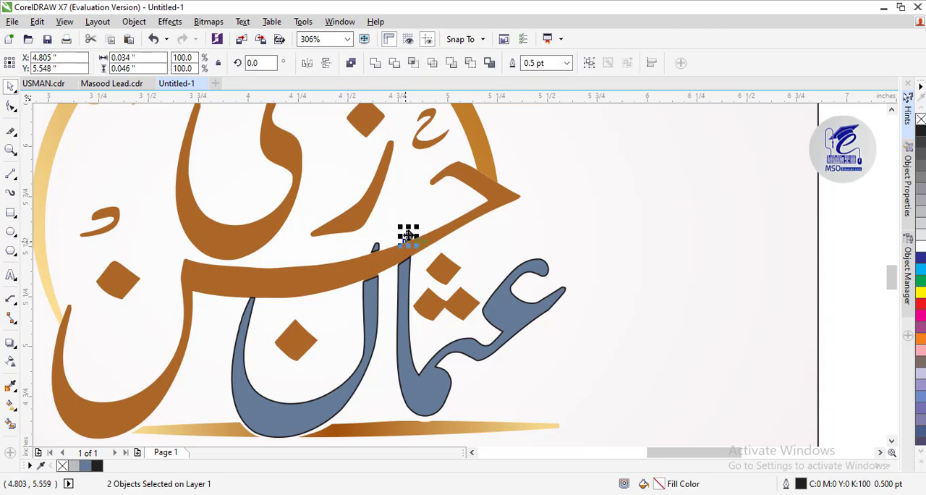
{"action": "left_click", "coordinate": [409, 236], "text": "shift"}
{"action": "key", "text": "Delete"}
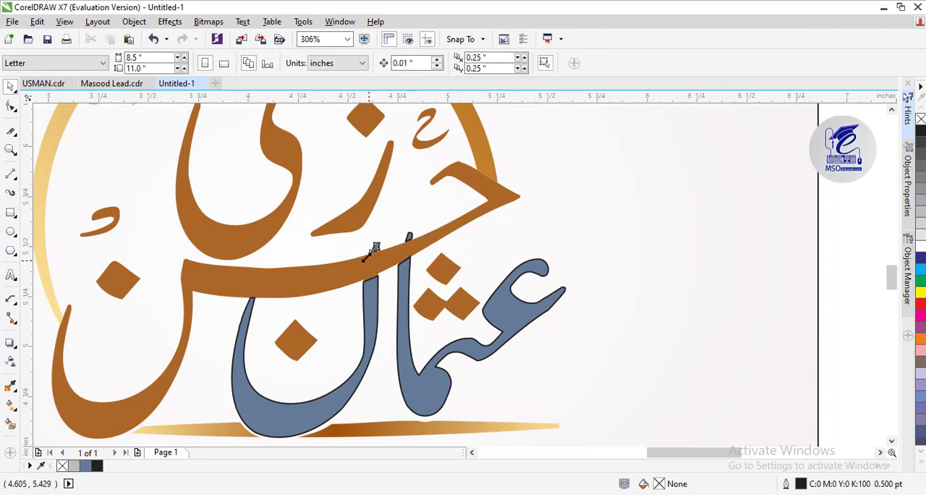
{"action": "left_click", "coordinate": [389, 243]}
{"action": "left_click", "coordinate": [423, 247]}
{"action": "left_click", "coordinate": [421, 261]}
{"action": "left_click", "coordinate": [392, 278]}
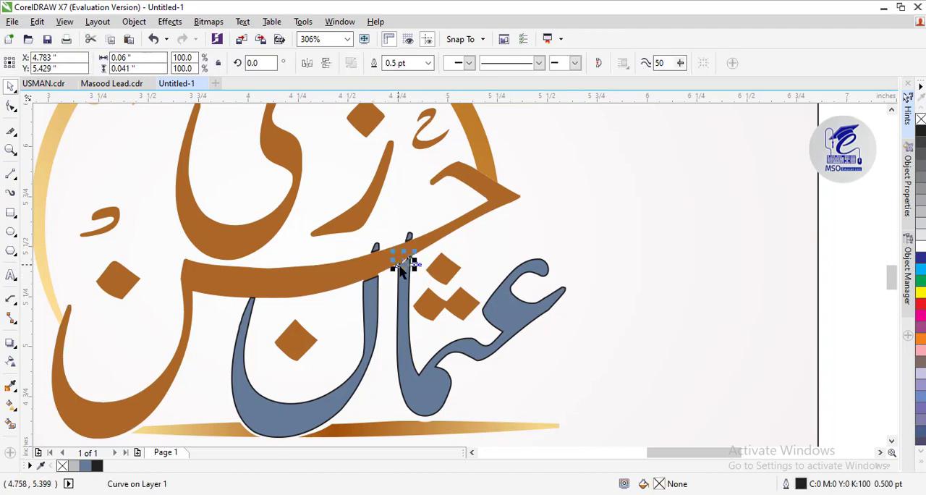
{"action": "key", "text": "Delete"}
{"action": "left_click", "coordinate": [13, 152]}
{"action": "left_click", "coordinate": [410, 268]}
{"action": "left_click", "coordinate": [454, 268]}
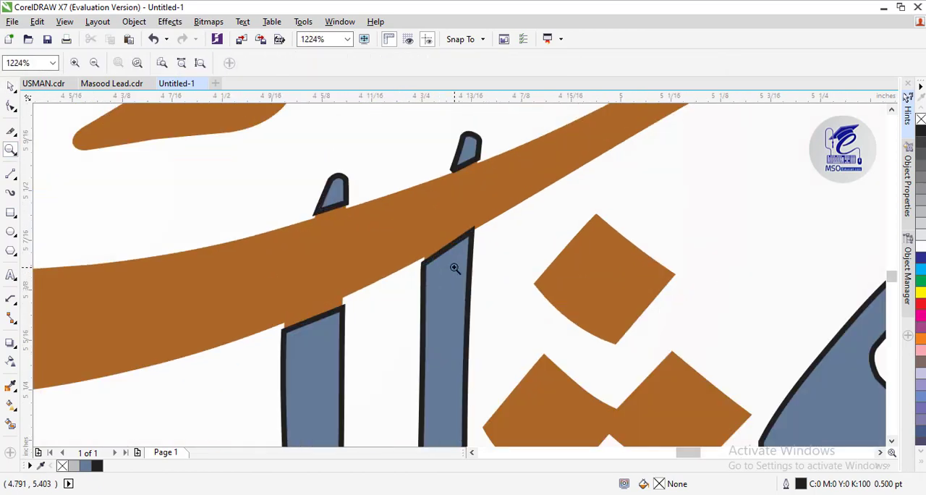
{"action": "left_click", "coordinate": [12, 87]}
{"action": "left_click", "coordinate": [333, 192]}
{"action": "left_click", "coordinate": [314, 308], "text": "shift"}
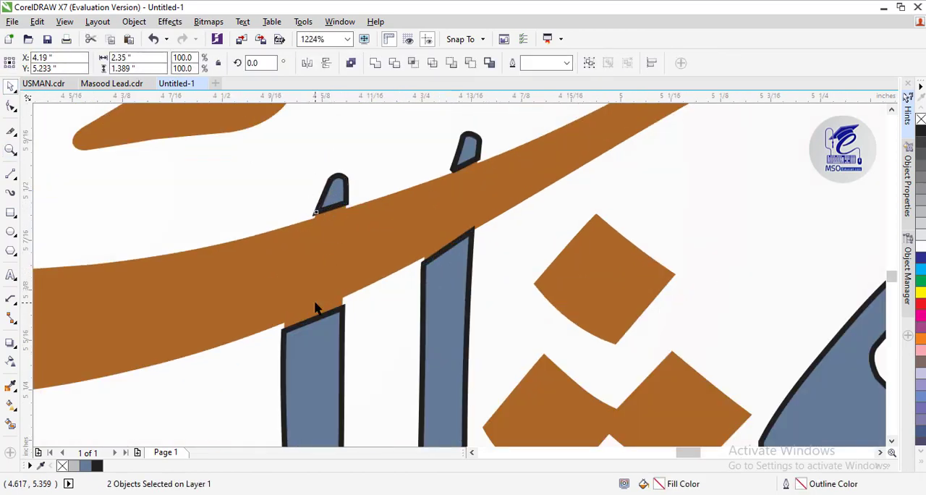
{"action": "left_click", "coordinate": [325, 344]}
{"action": "left_click", "coordinate": [334, 189]}
{"action": "left_click", "coordinate": [315, 330], "text": "shift"}
{"action": "left_click", "coordinate": [575, 198]}
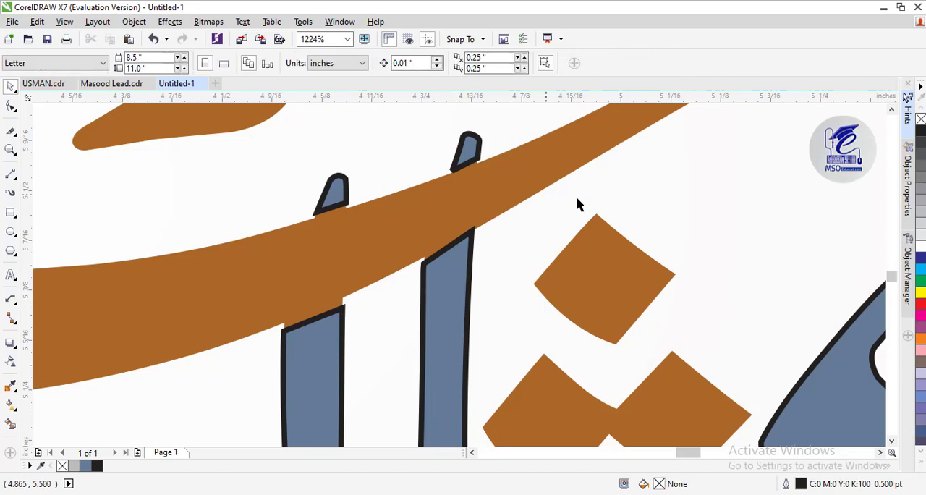
Select the four blue-grey pieces of both uprights and remove their black outlines
{"action": "left_click", "coordinate": [470, 147]}
{"action": "left_click", "coordinate": [459, 292], "text": "shift"}
{"action": "left_click", "coordinate": [336, 331], "text": "shift"}
{"action": "left_click", "coordinate": [337, 183], "text": "shift"}
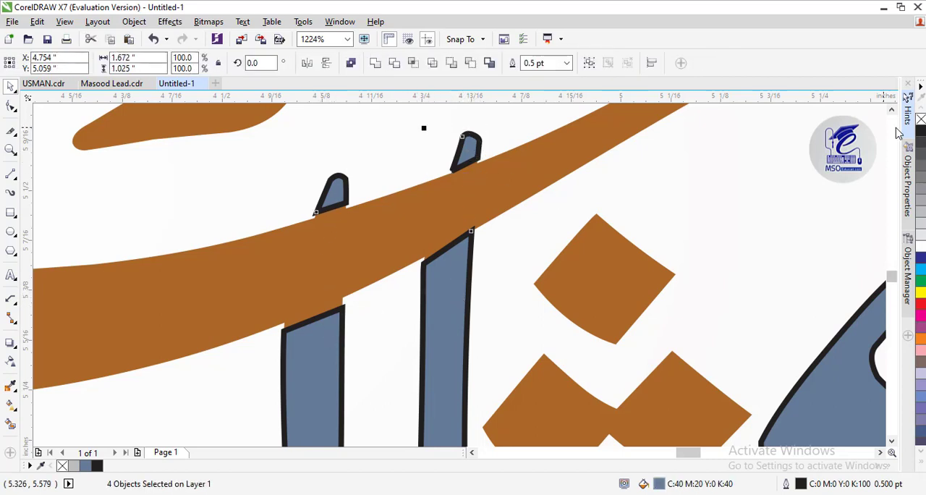
{"action": "right_click", "coordinate": [920, 119]}
Delete the leftover brown segments of both uprights beneath the sweeping stroke, nudging the right upright's tip up to reach its segment
{"action": "left_click", "coordinate": [378, 341]}
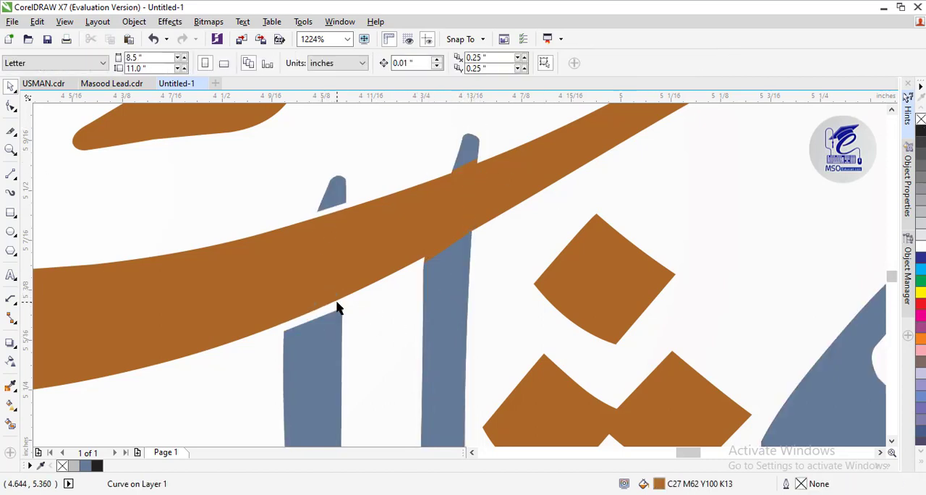
{"action": "left_click", "coordinate": [429, 258]}
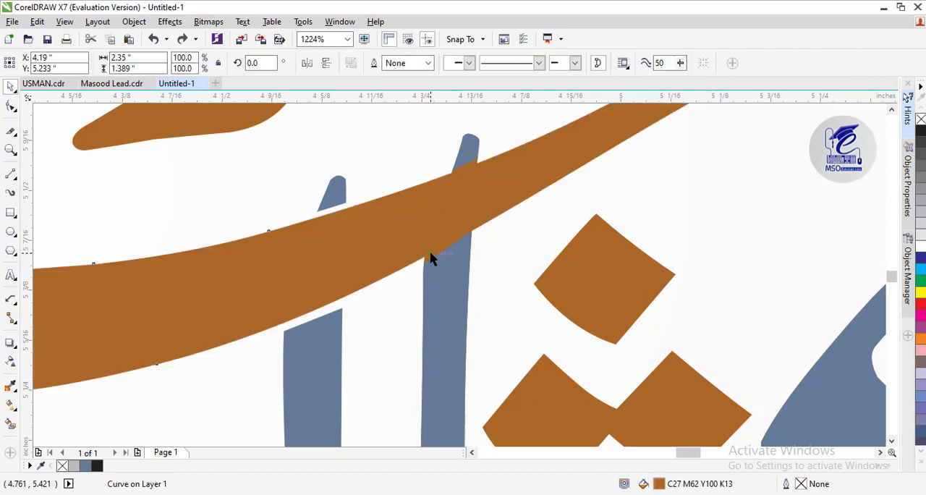
{"action": "left_click", "coordinate": [11, 150]}
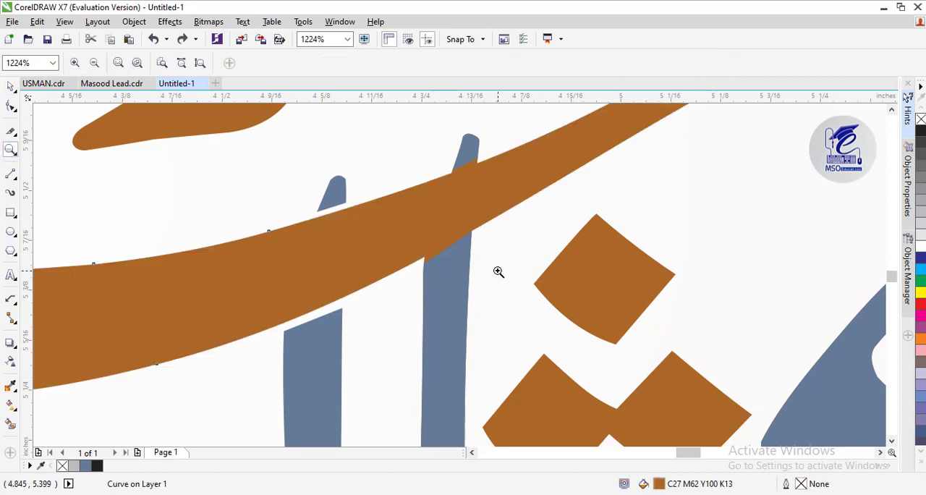
{"action": "right_click", "coordinate": [497, 272]}
{"action": "left_click", "coordinate": [11, 95]}
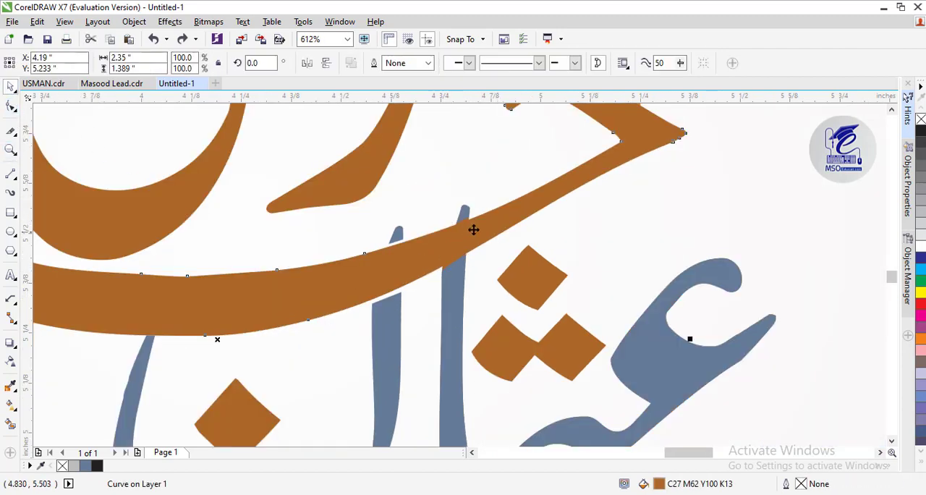
{"action": "left_click", "coordinate": [478, 296]}
{"action": "left_click", "coordinate": [465, 221]}
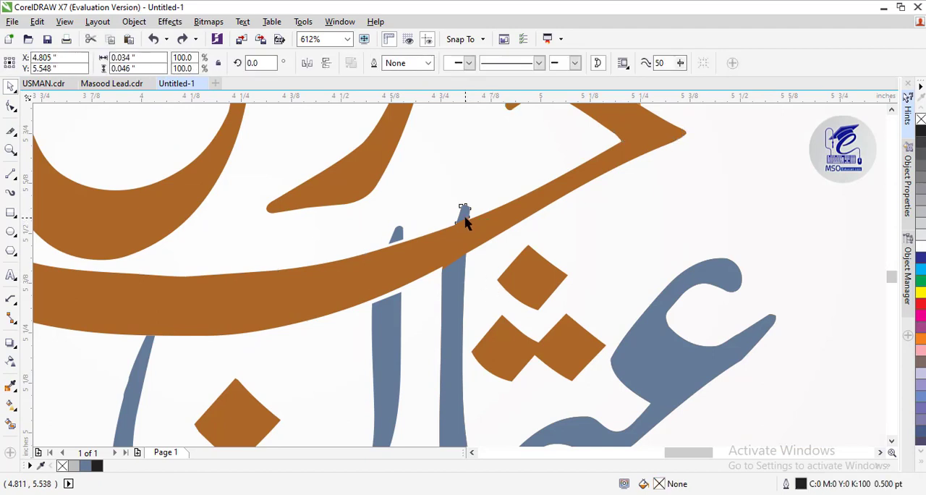
{"action": "key", "text": "Up"}
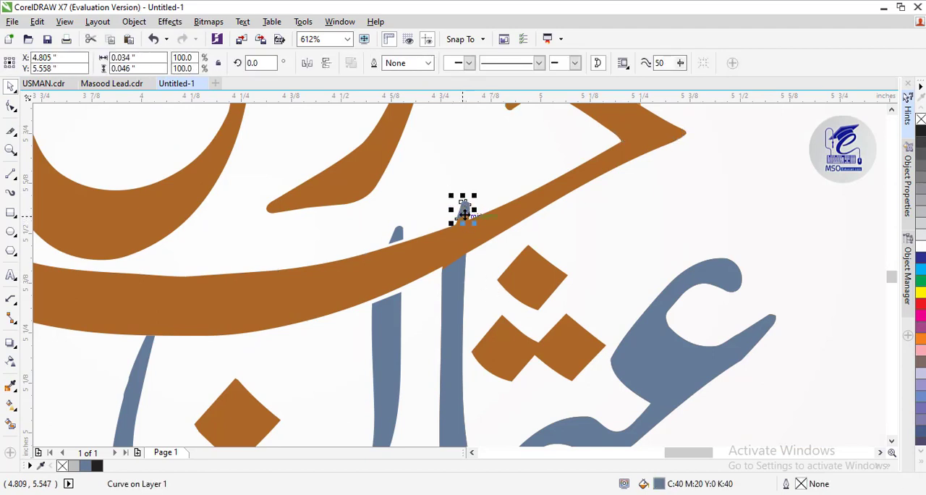
{"action": "left_click", "coordinate": [477, 207]}
{"action": "left_click", "coordinate": [466, 216]}
{"action": "key", "text": "Delete"}
{"action": "left_click", "coordinate": [465, 213]}
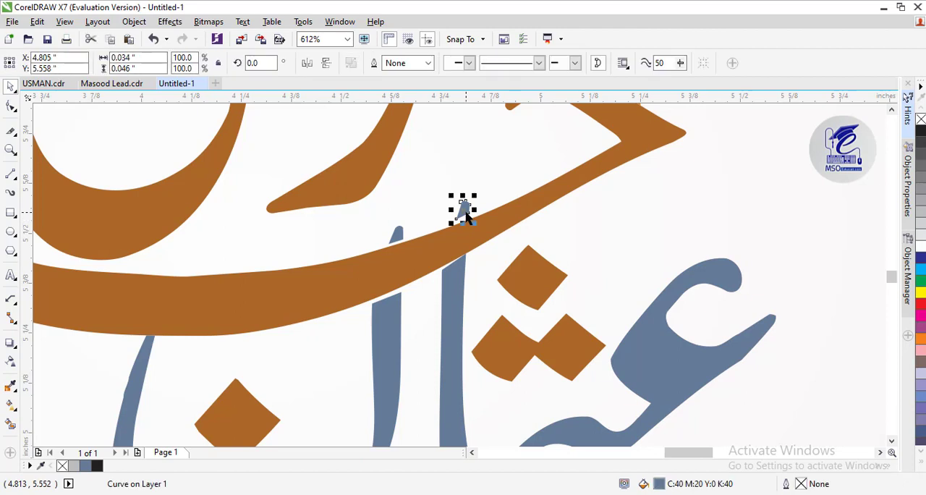
Raise the lower left corner of the right upright's tip and lower the upper right corner of its lower piece, away from the sweeping stroke
{"action": "left_click", "coordinate": [11, 107]}
{"action": "left_click", "coordinate": [11, 149]}
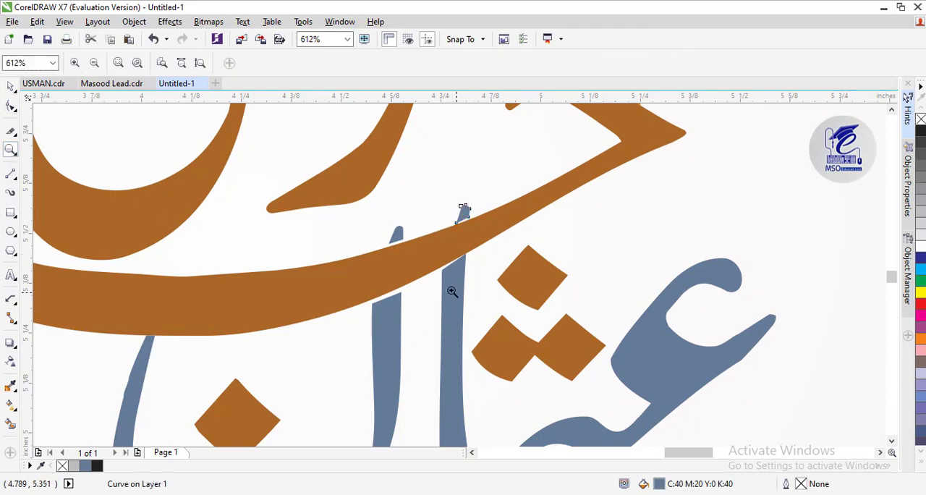
{"action": "left_click_drag", "start_coordinate": [492, 300], "coordinate": [495, 301]}
{"action": "left_click", "coordinate": [892, 110]}
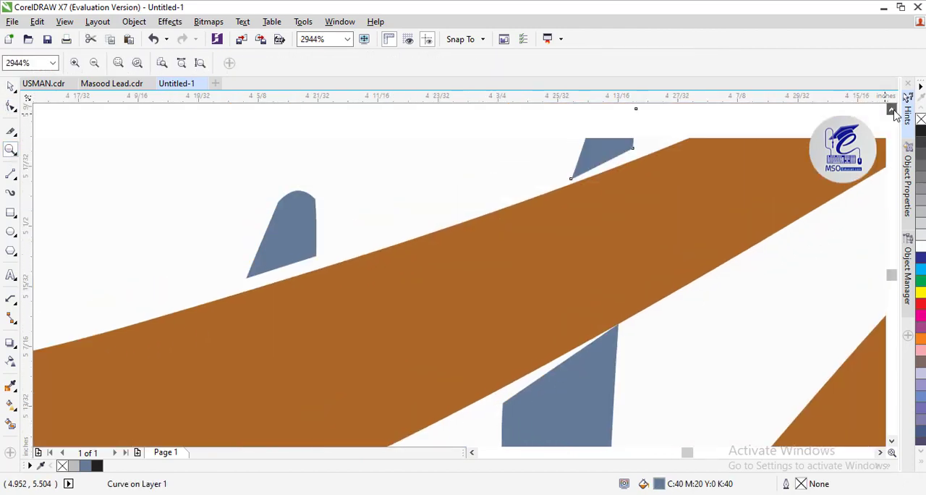
{"action": "left_click", "coordinate": [11, 106]}
{"action": "left_click_drag", "start_coordinate": [634, 151], "coordinate": [635, 155]}
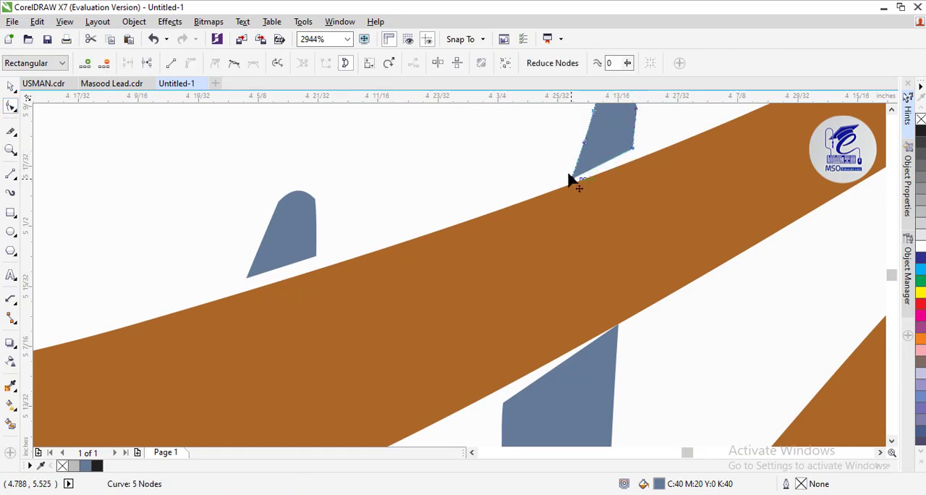
{"action": "left_click_drag", "start_coordinate": [570, 179], "coordinate": [572, 175]}
{"action": "left_click", "coordinate": [620, 331]}
{"action": "left_click_drag", "start_coordinate": [618, 332], "coordinate": [620, 337]}
Move the lower right corner of the right upright's tip slightly down towards the sweeping stroke
{"action": "left_click", "coordinate": [632, 152]}
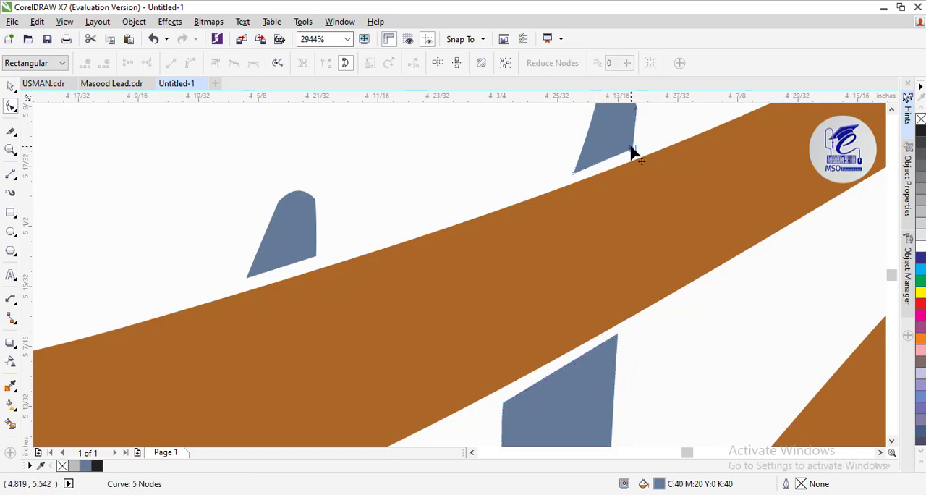
{"action": "left_click", "coordinate": [10, 151]}
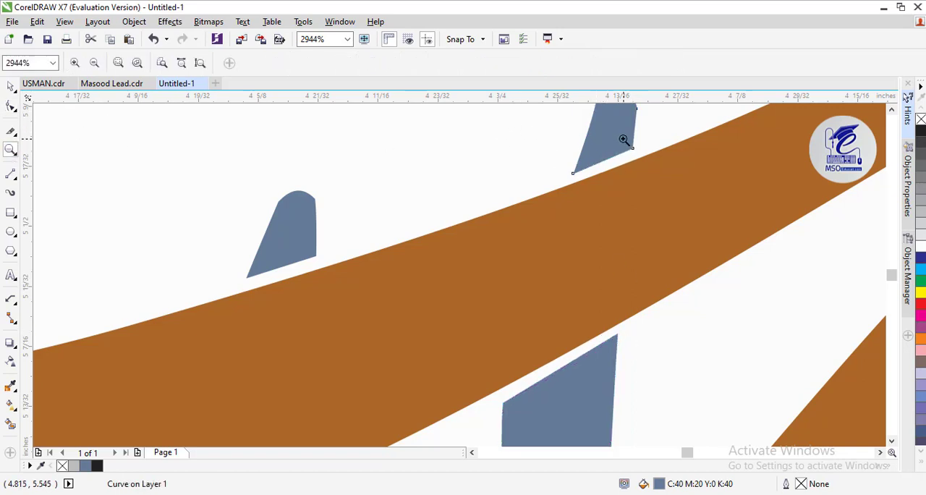
{"action": "left_click", "coordinate": [624, 140]}
{"action": "key", "text": "F10"}
{"action": "left_click_drag", "start_coordinate": [480, 295], "coordinate": [481, 302]}
{"action": "left_click", "coordinate": [11, 150]}
{"action": "right_click", "coordinate": [383, 290]}
{"action": "right_click", "coordinate": [387, 296]}
{"action": "right_click", "coordinate": [402, 310]}
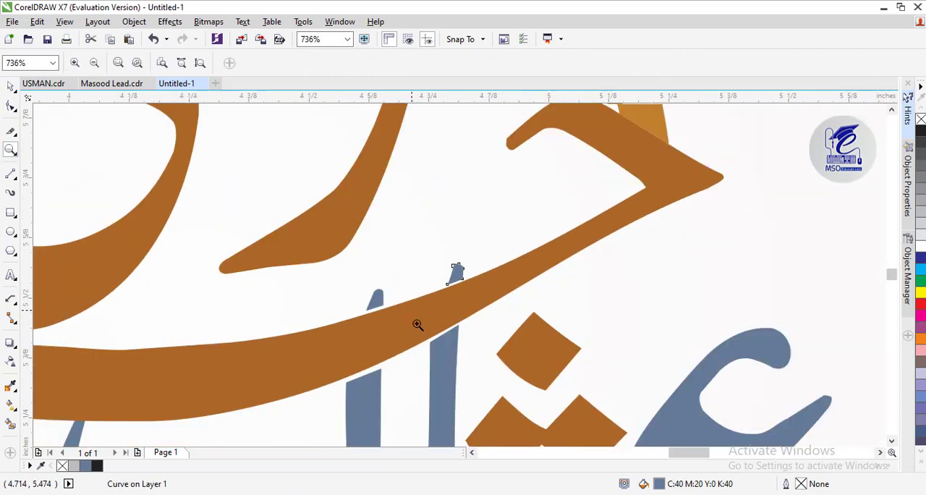
Raise both lower corners of the right upright's tip slightly to widen its gap above the sweeping stroke
{"action": "left_click", "coordinate": [472, 287]}
{"action": "left_click", "coordinate": [413, 253]}
{"action": "left_click", "coordinate": [513, 310]}
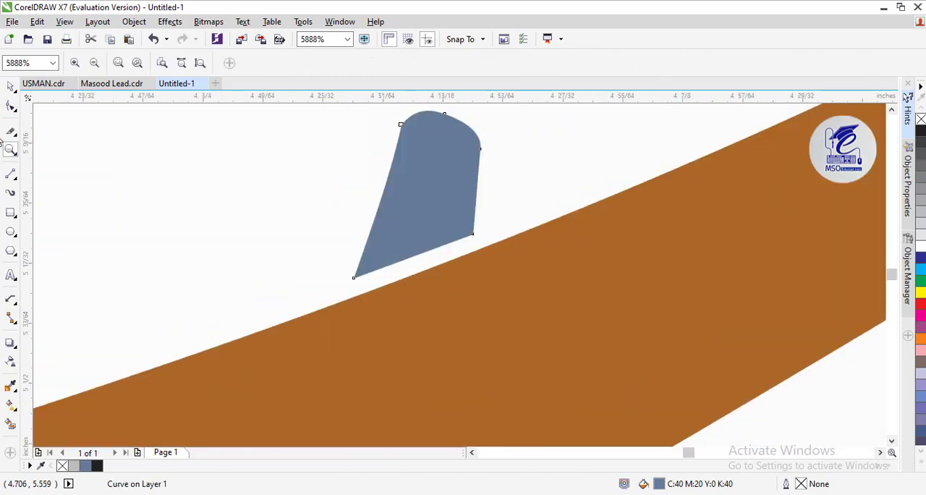
{"action": "key", "text": "F10"}
{"action": "left_click", "coordinate": [469, 232]}
{"action": "left_click", "coordinate": [471, 230]}
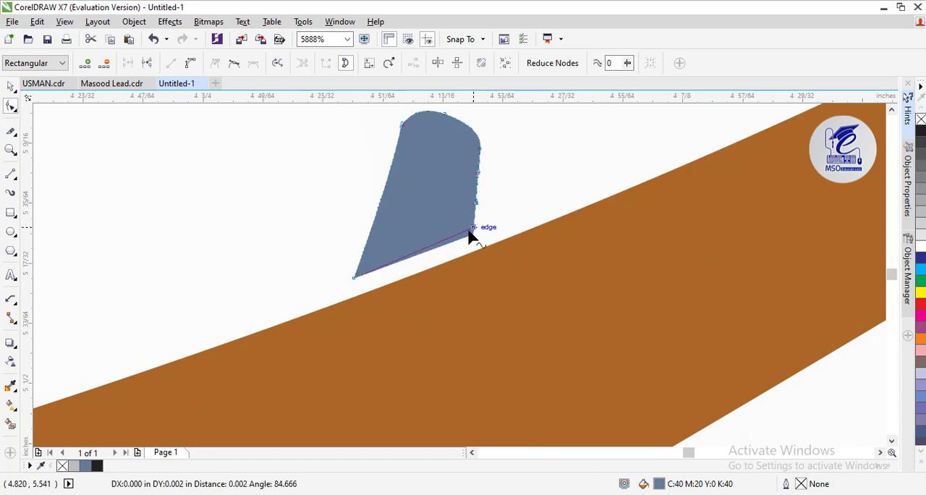
{"action": "left_click_drag", "start_coordinate": [354, 278], "coordinate": [355, 273]}
Select the four blue-grey pieces of the lower word and group them
{"action": "left_click", "coordinate": [11, 149]}
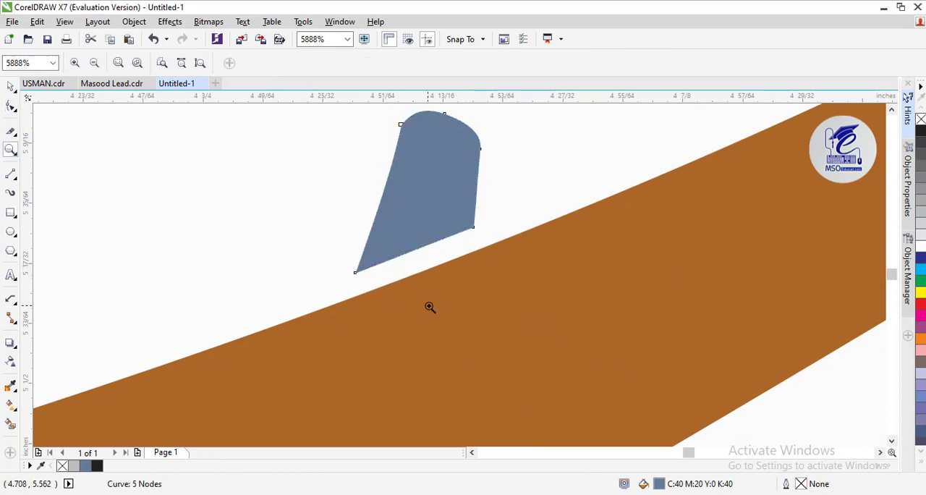
{"action": "right_click", "coordinate": [430, 306]}
{"action": "right_click", "coordinate": [433, 309]}
{"action": "right_click", "coordinate": [435, 311]}
{"action": "right_click", "coordinate": [457, 359]}
{"action": "left_click", "coordinate": [11, 86]}
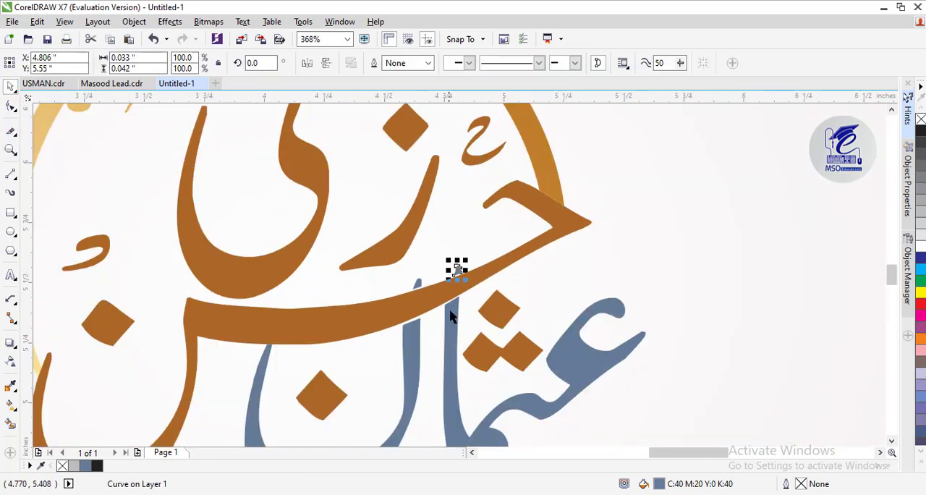
{"action": "left_click", "coordinate": [415, 341], "text": "shift"}
{"action": "left_click", "coordinate": [418, 287], "text": "shift"}
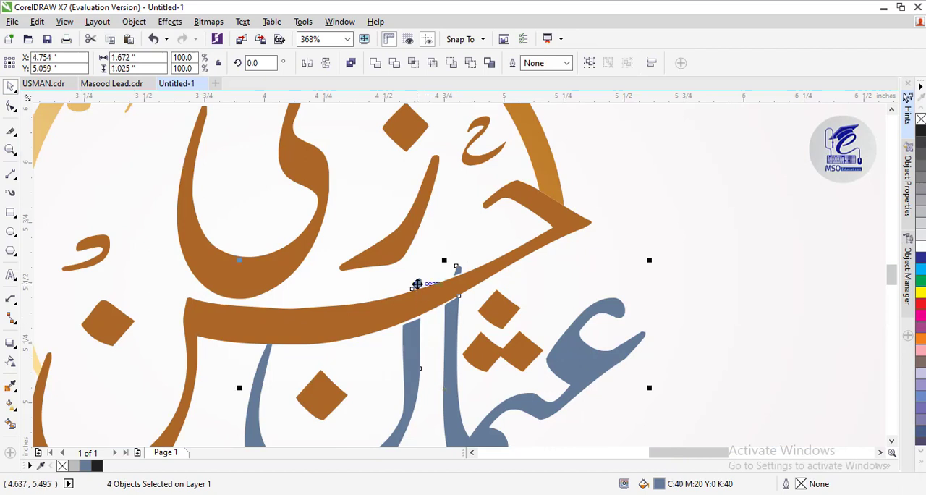
{"action": "key", "text": "ctrl+g"}
Fill the blue-grey lower word with the brown C27 M62 Y100 K13 sampled from the sweeping stroke's lettering
{"action": "left_click", "coordinate": [891, 441]}
{"action": "left_click", "coordinate": [891, 441]}
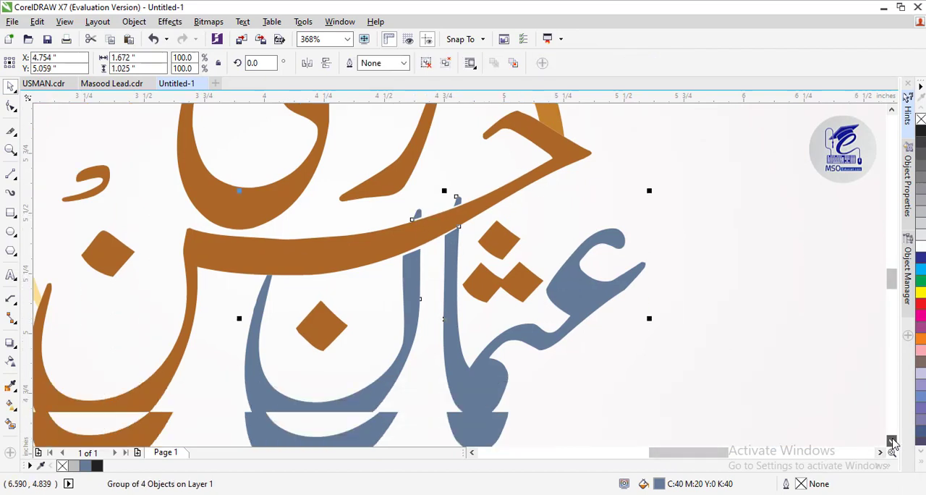
{"action": "left_click", "coordinate": [892, 441]}
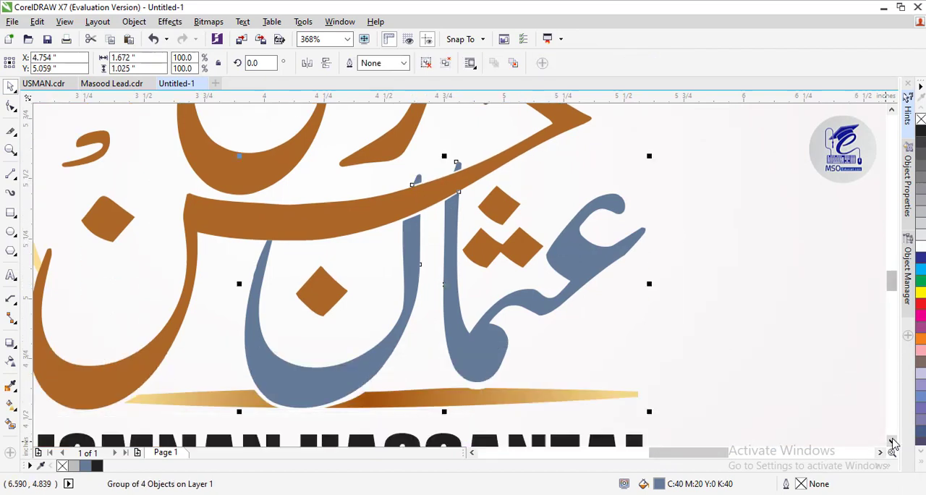
{"action": "left_click", "coordinate": [11, 386]}
{"action": "left_click", "coordinate": [329, 381]}
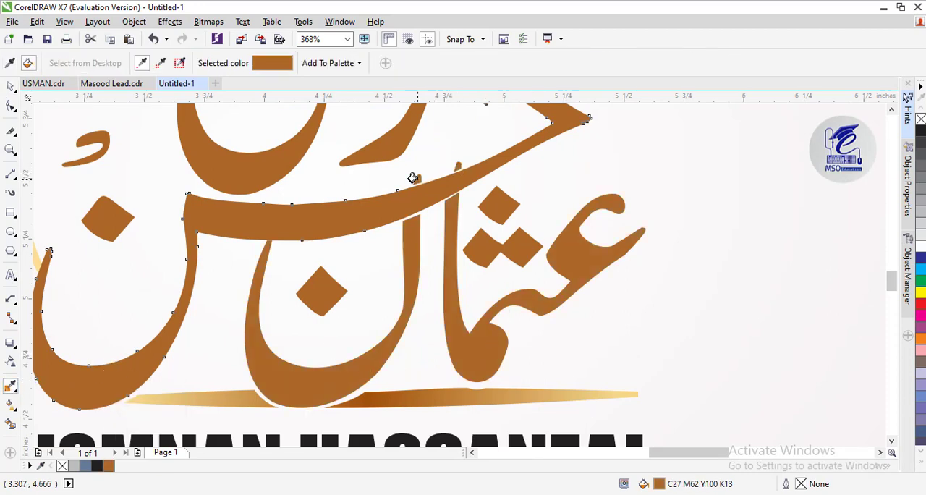
{"action": "left_click", "coordinate": [10, 86]}
{"action": "left_click", "coordinate": [707, 307]}
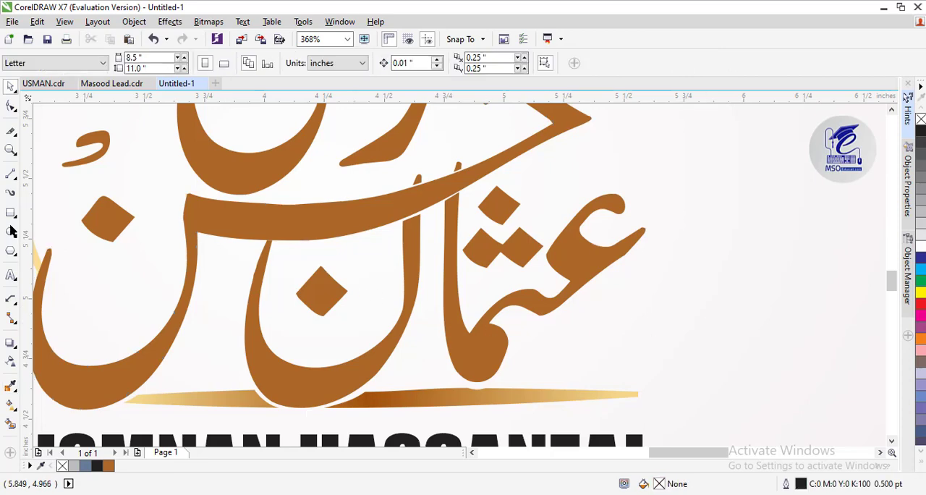
{"action": "left_click", "coordinate": [10, 150]}
{"action": "right_click", "coordinate": [345, 277]}
{"action": "scroll", "coordinate": [891, 117], "scroll_direction": "up", "scroll_amount": 2}
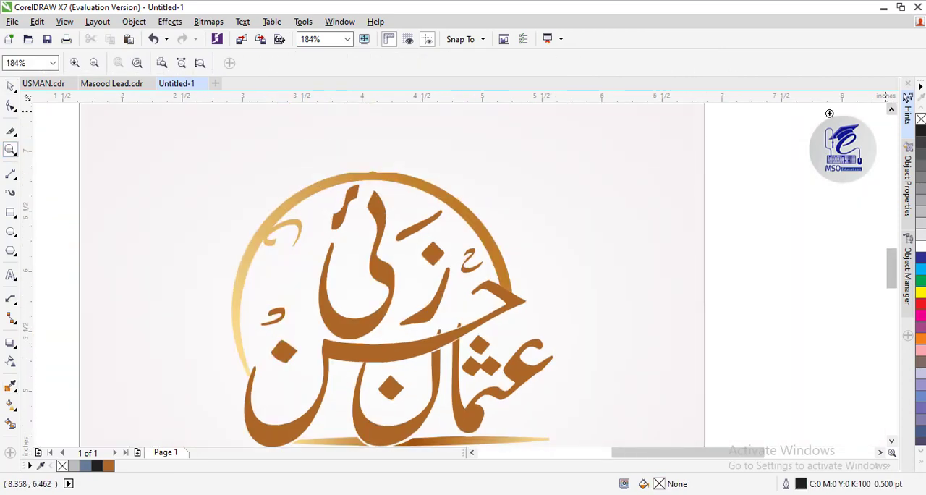
{"action": "left_click", "coordinate": [10, 86]}
{"action": "left_click", "coordinate": [376, 180]}
{"action": "left_click_drag", "start_coordinate": [376, 180], "coordinate": [379, 167]}
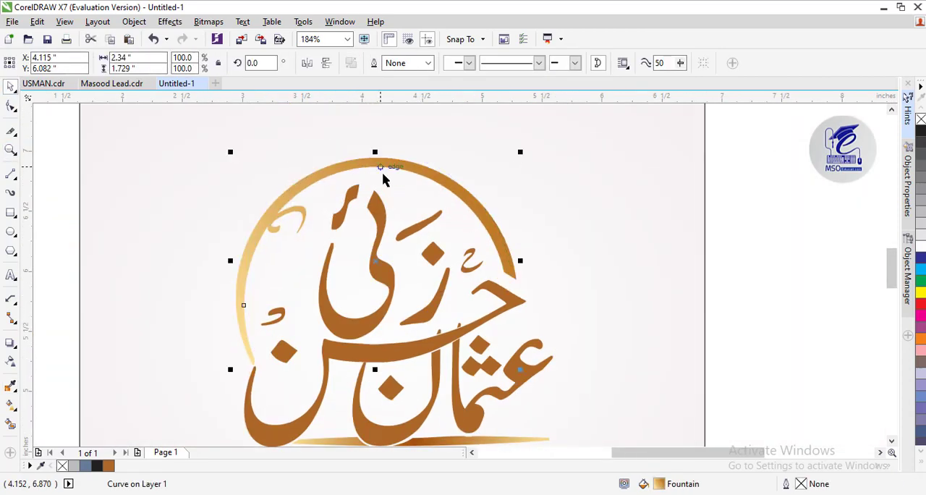
{"action": "key", "text": "ctrl+z"}
Group the calligraphy with its golden arc and underline, and apply a drop shadow running horizontally across the group
{"action": "left_click_drag", "start_coordinate": [771, 116], "coordinate": [190, 421]}
{"action": "key", "text": "ctrl+g"}
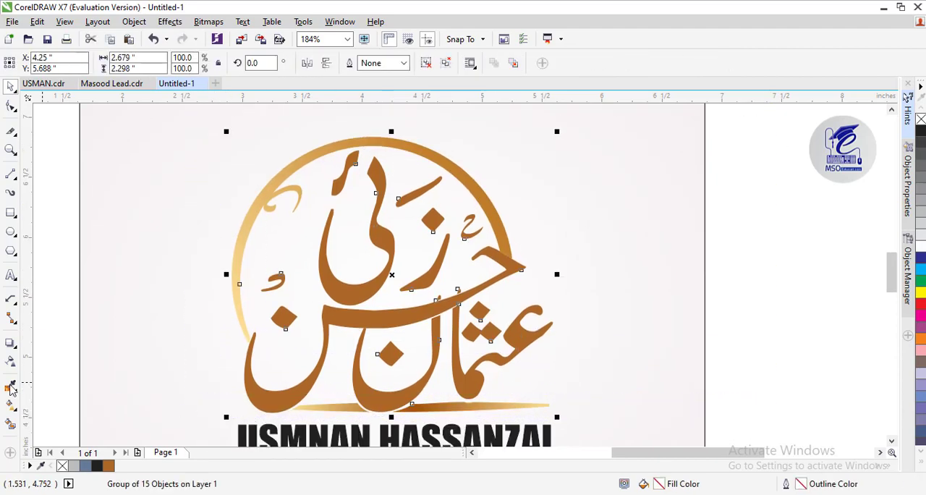
{"action": "left_click", "coordinate": [10, 343]}
{"action": "left_click_drag", "start_coordinate": [485, 283], "coordinate": [557, 279]}
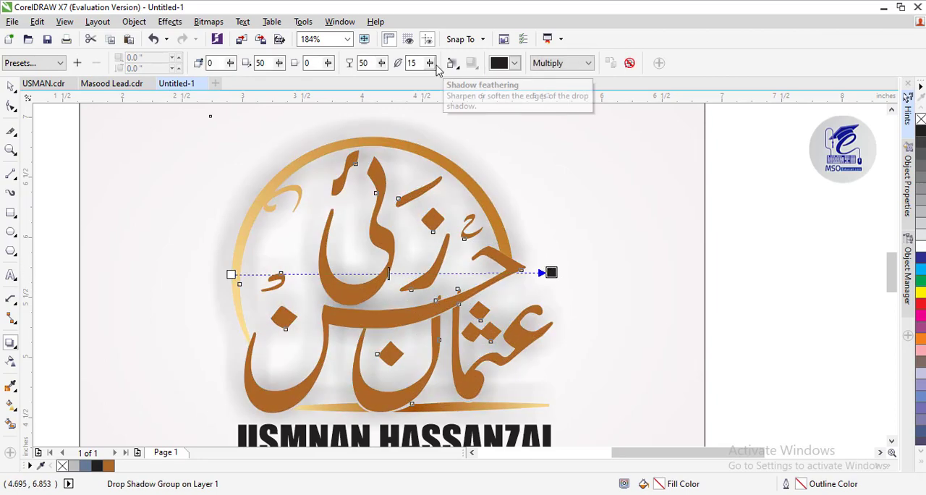
Set the drop shadow's feathering to 3, opacity to 69 and fade to 47
{"action": "left_click_drag", "start_coordinate": [432, 64], "coordinate": [426, 86]}
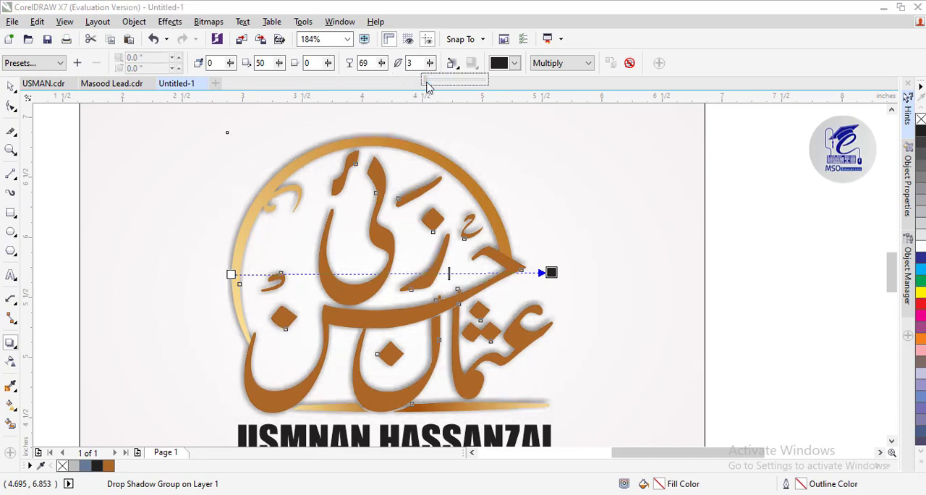
{"action": "left_click_drag", "start_coordinate": [328, 63], "coordinate": [355, 82]}
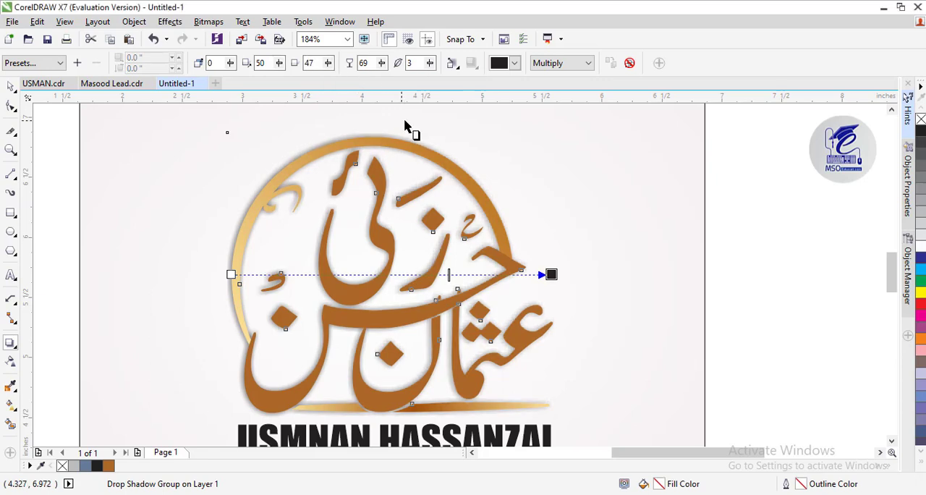
{"action": "mouse_move", "coordinate": [551, 274]}
{"action": "left_mouse_down"}
{"action": "mouse_move", "coordinate": [554, 281]}
{"action": "mouse_move", "coordinate": [556, 273]}
{"action": "left_mouse_up"}
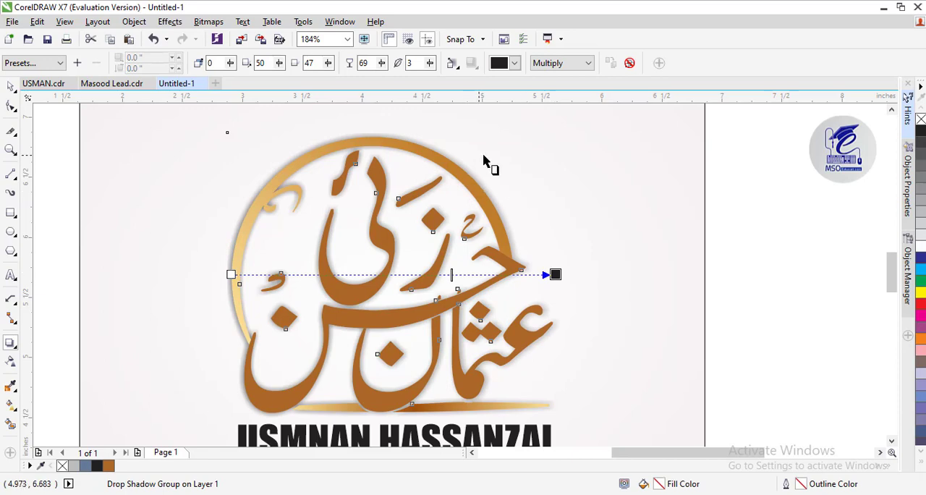
{"action": "key", "text": "ctrl+z"}
Reduce the drop shadow's feathering to 1 and change its colour to a medium grey
{"action": "left_click", "coordinate": [433, 63]}
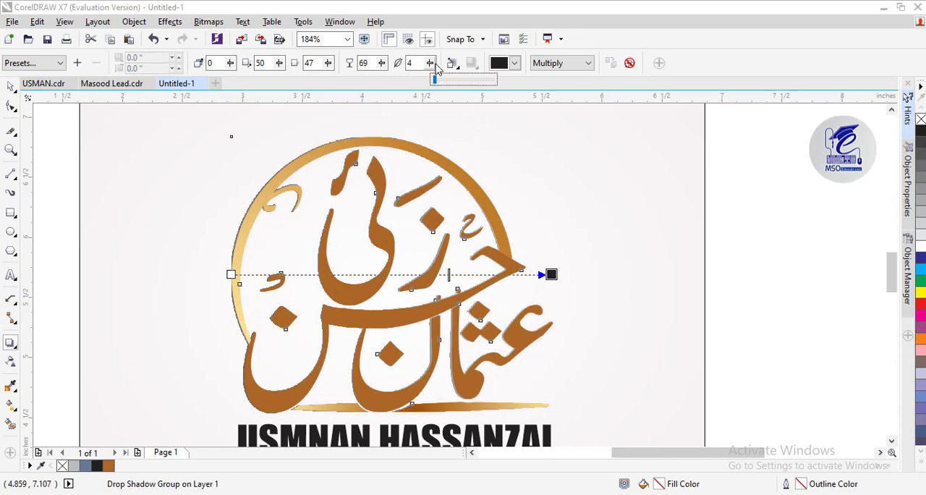
{"action": "left_click_drag", "start_coordinate": [434, 65], "coordinate": [435, 66]}
{"action": "left_click", "coordinate": [501, 64]}
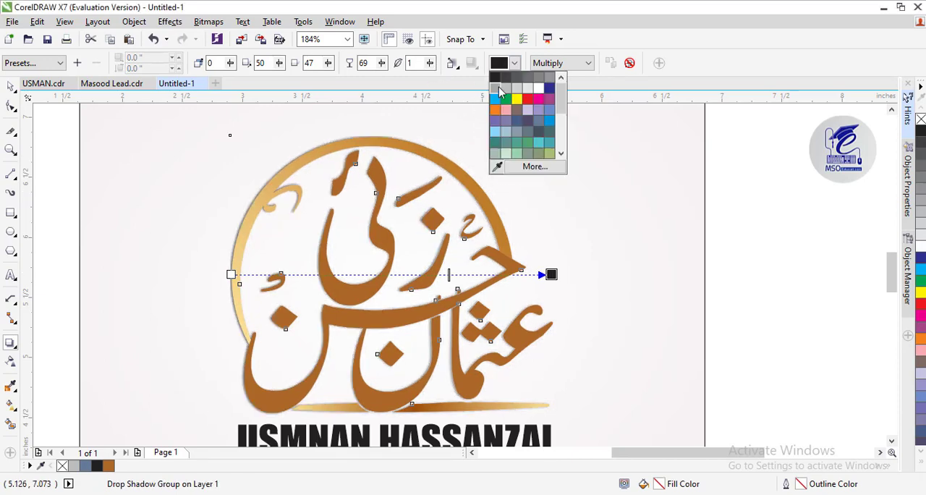
{"action": "left_click", "coordinate": [496, 89]}
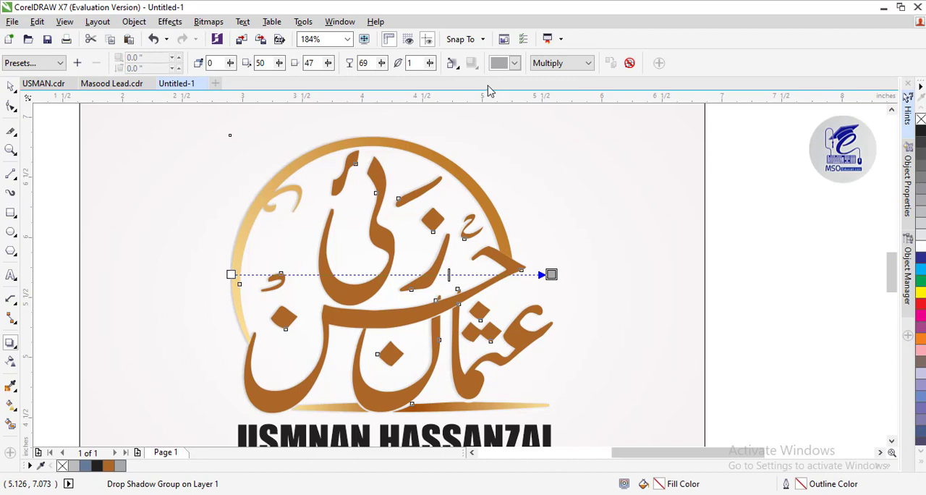
Group the shadowed calligraphy with the English name text beneath it
{"action": "left_click", "coordinate": [11, 86]}
{"action": "left_click", "coordinate": [891, 440]}
{"action": "left_click", "coordinate": [14, 150]}
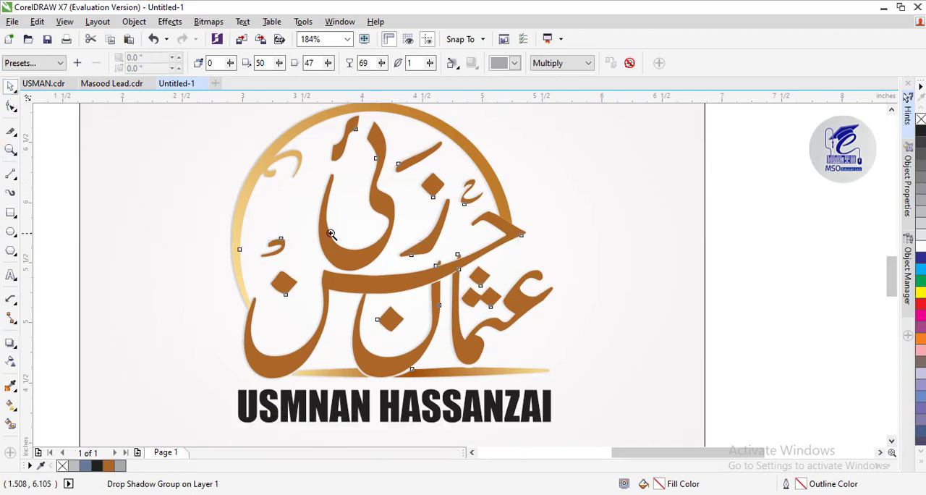
{"action": "right_click", "coordinate": [330, 232]}
{"action": "left_click", "coordinate": [9, 86]}
{"action": "left_click", "coordinate": [51, 176]}
{"action": "left_click", "coordinate": [418, 259]}
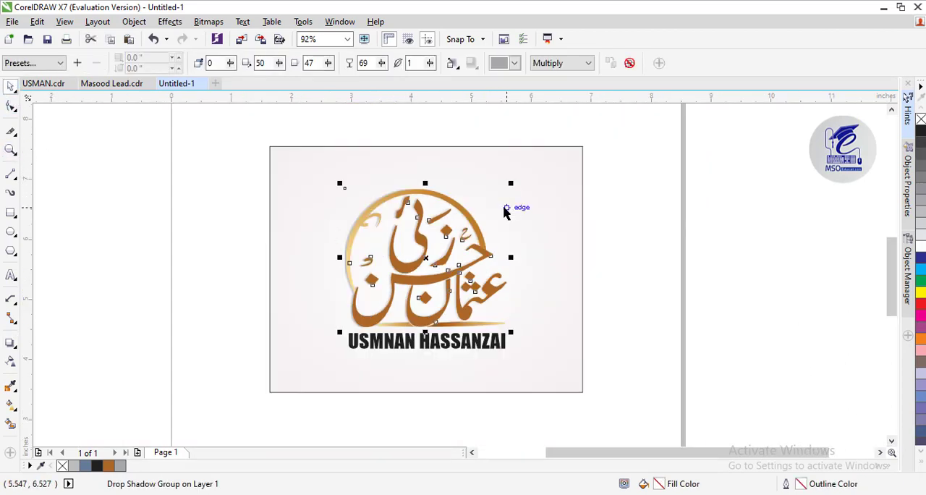
{"action": "left_click", "coordinate": [668, 198]}
{"action": "left_click_drag", "start_coordinate": [768, 180], "coordinate": [313, 371]}
{"action": "key", "text": "ctrl+g"}
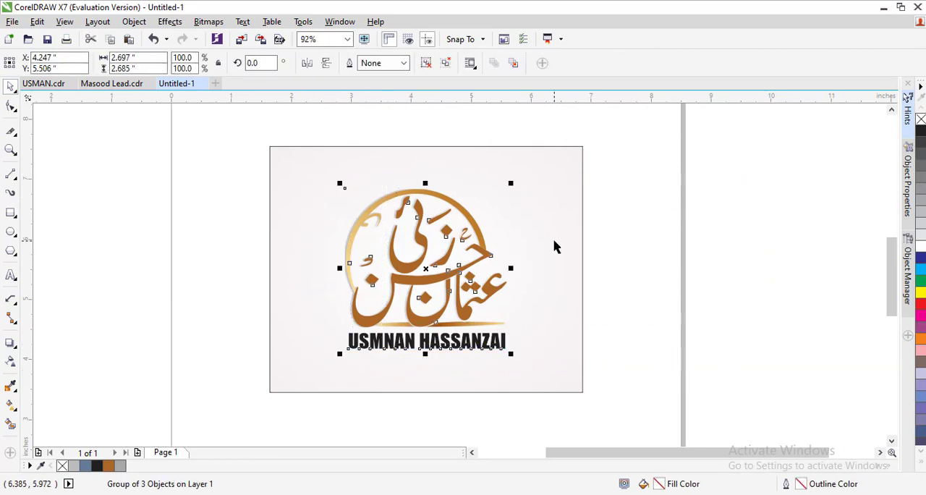
Unlock the pale gradient background rectangle and centre the grouped logo on it horizontally and vertically
{"action": "right_click", "coordinate": [556, 246]}
{"action": "left_click", "coordinate": [565, 248]}
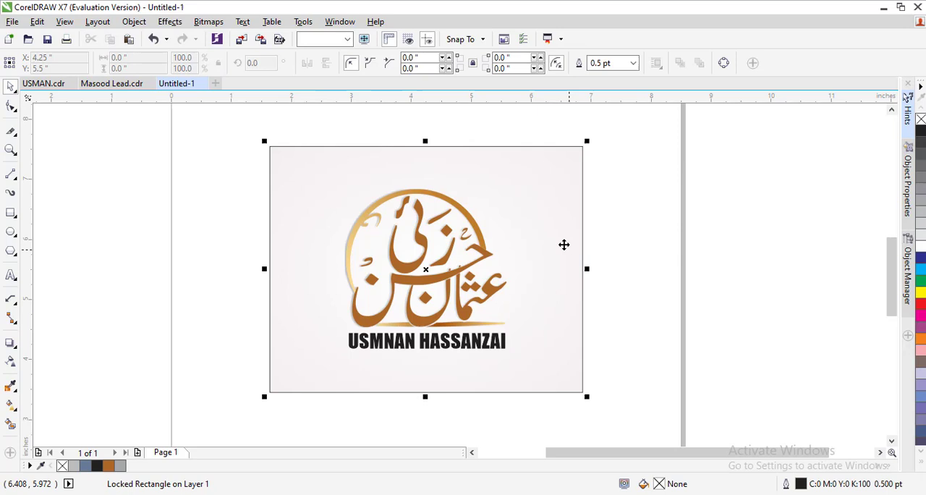
{"action": "left_click", "coordinate": [475, 244], "text": "shift"}
{"action": "left_click", "coordinate": [634, 151]}
{"action": "left_click_drag", "start_coordinate": [638, 125], "coordinate": [230, 425]}
{"action": "left_click", "coordinate": [606, 316]}
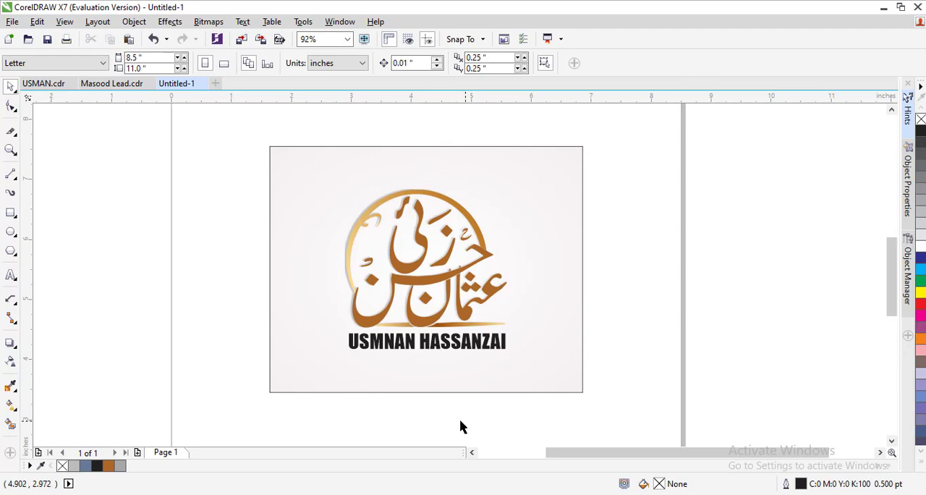
Ungroup the logo and narrow the English name text by pulling in its left edge
{"action": "left_click", "coordinate": [381, 339]}
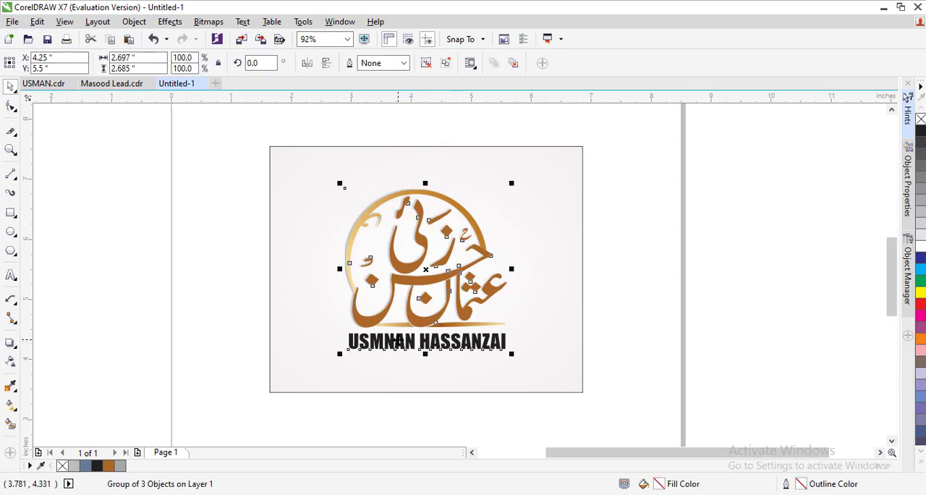
{"action": "left_click", "coordinate": [386, 382]}
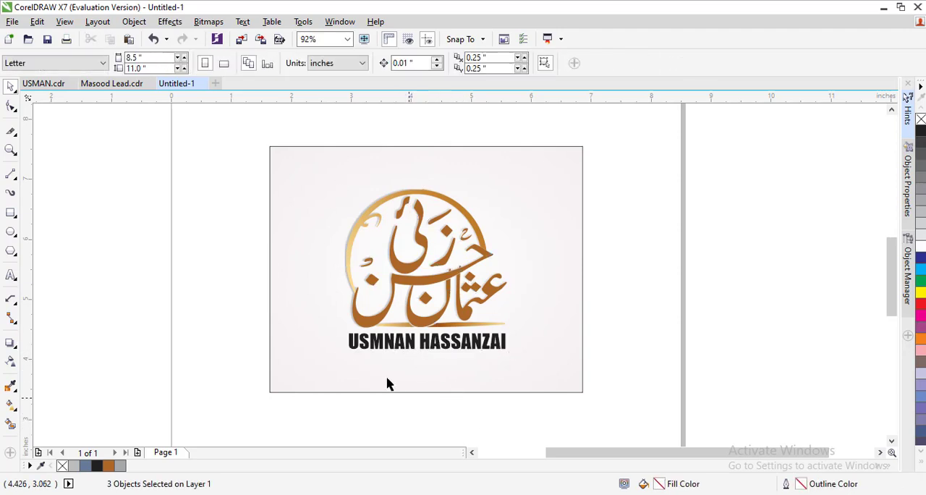
{"action": "left_click", "coordinate": [379, 350]}
{"action": "left_click_drag", "start_coordinate": [344, 340], "coordinate": [359, 340]}
{"action": "left_click", "coordinate": [347, 407]}
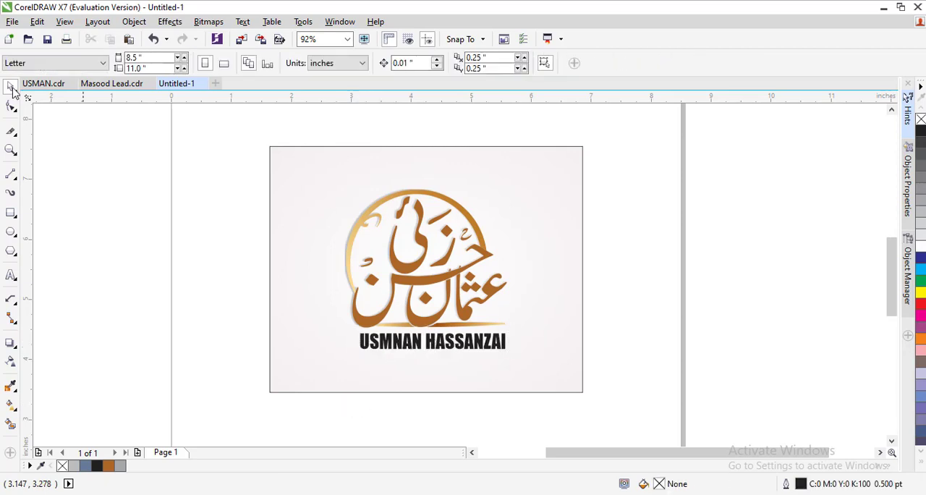